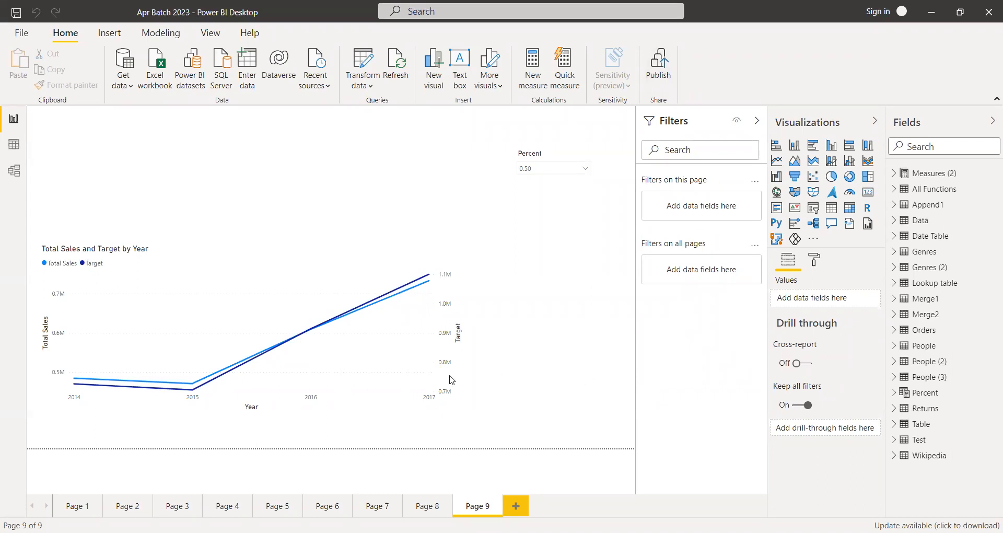
Narrow the Total Sales and Target by Year line chart and move the Percent slicer above it near the page's upper-left corner.
{"action": "left_click", "coordinate": [462, 412]}
{"action": "left_click_drag", "start_coordinate": [464, 413], "coordinate": [272, 407]}
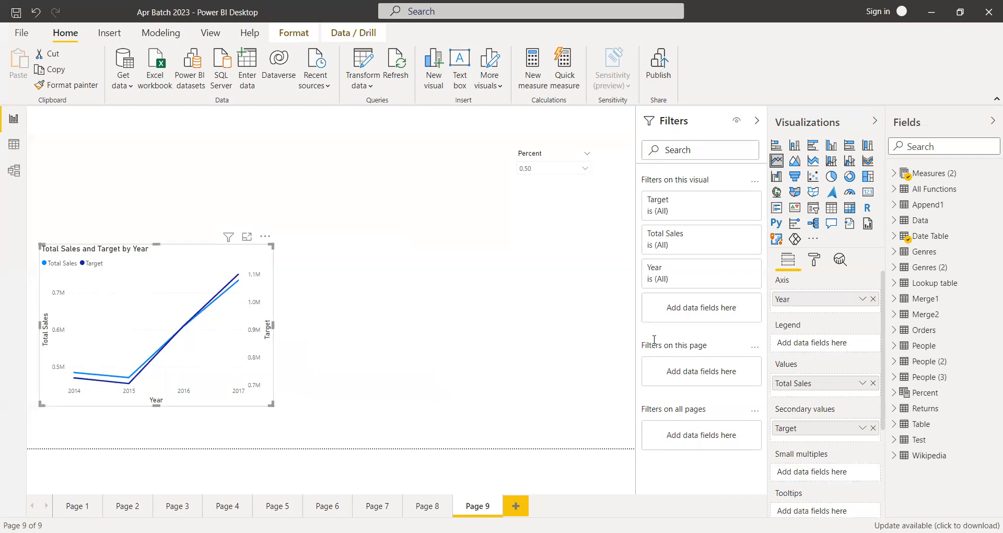
{"action": "left_click_drag", "start_coordinate": [539, 158], "coordinate": [94, 131]}
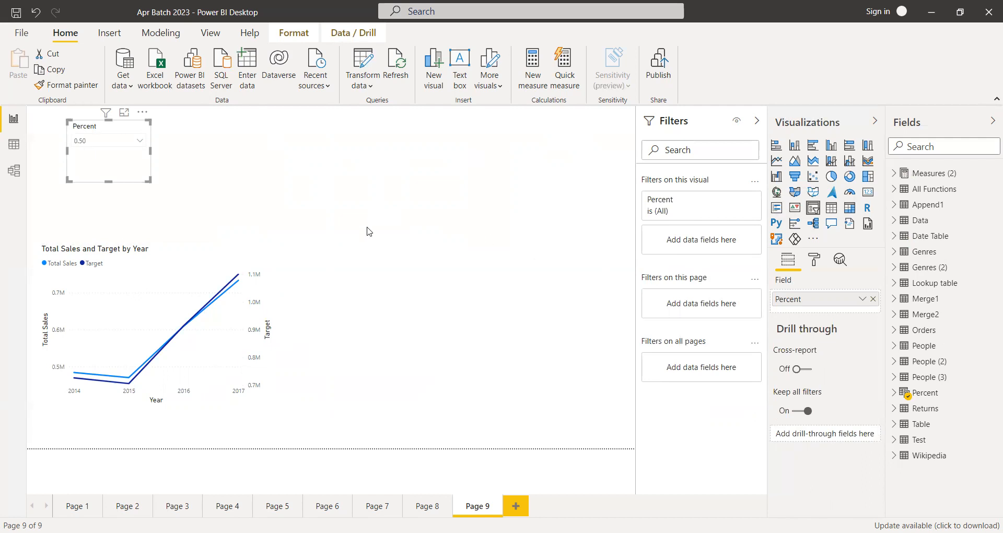
{"action": "left_click", "coordinate": [268, 367]}
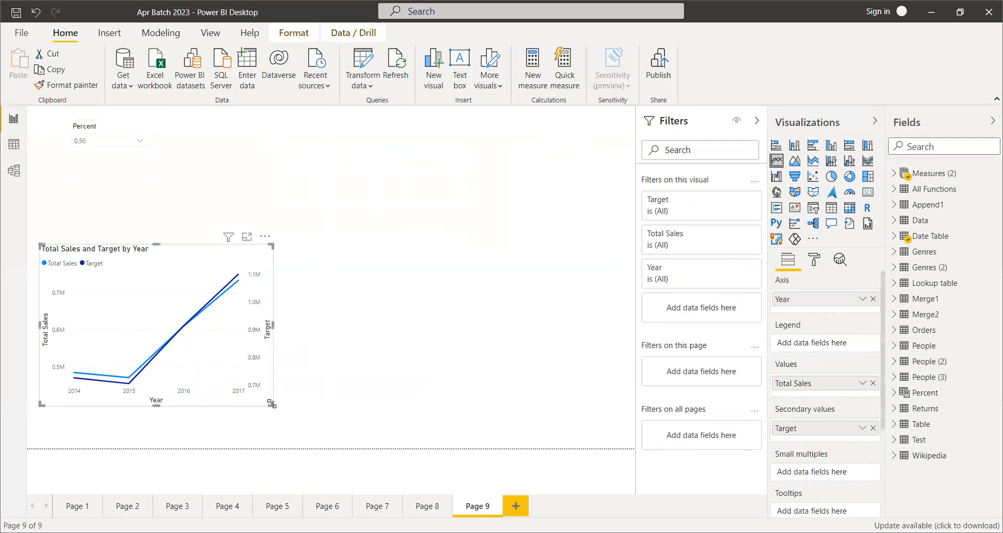
{"action": "left_click_drag", "start_coordinate": [273, 404], "coordinate": [230, 405]}
{"action": "left_click", "coordinate": [570, 222]}
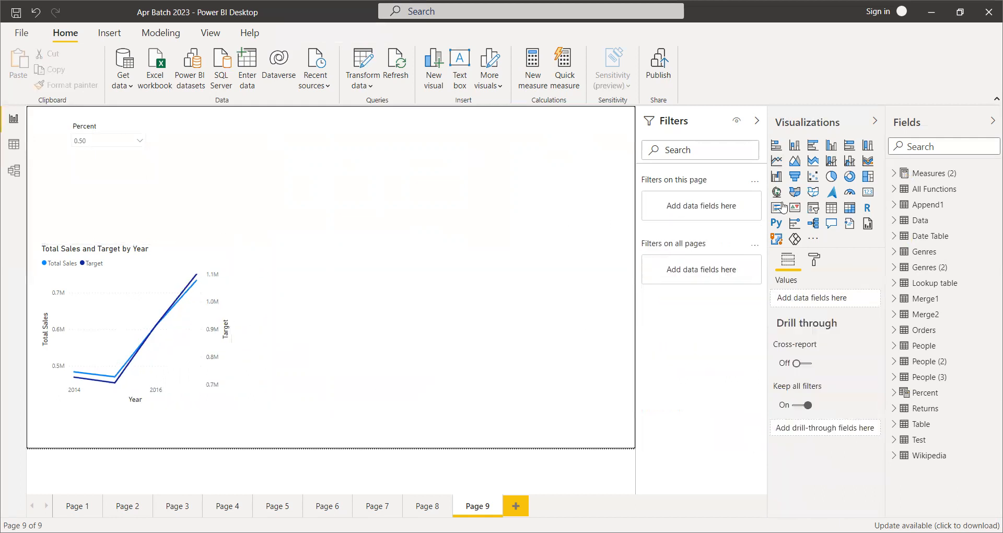
Insert a Map visual, enlarge it, and place it in the free area beside the line chart.
{"action": "left_click", "coordinate": [778, 193]}
{"action": "left_click_drag", "start_coordinate": [203, 160], "coordinate": [601, 425]}
{"action": "left_click_drag", "start_coordinate": [523, 374], "coordinate": [487, 367]}
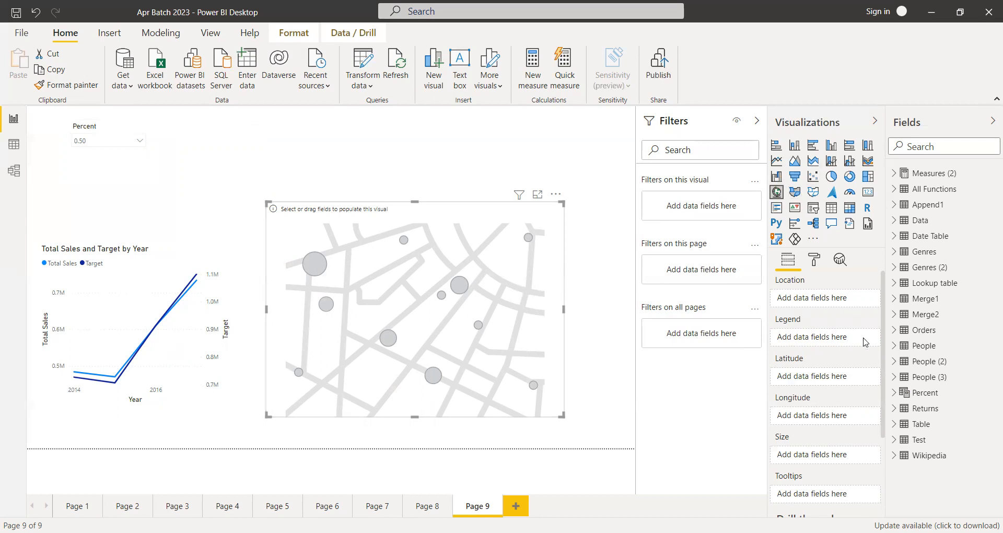
Check the City field's data category in the Orders table and set the State field's data category to State or Province.
{"action": "left_click", "coordinate": [895, 330]}
{"action": "scroll", "coordinate": [951, 369], "scroll_direction": "down", "scroll_amount": 3}
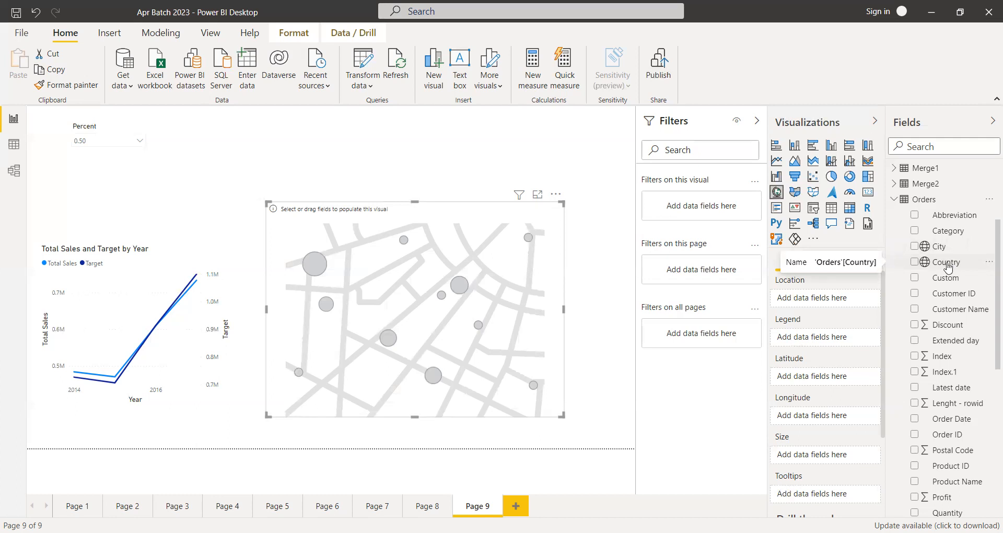
{"action": "left_click", "coordinate": [925, 250]}
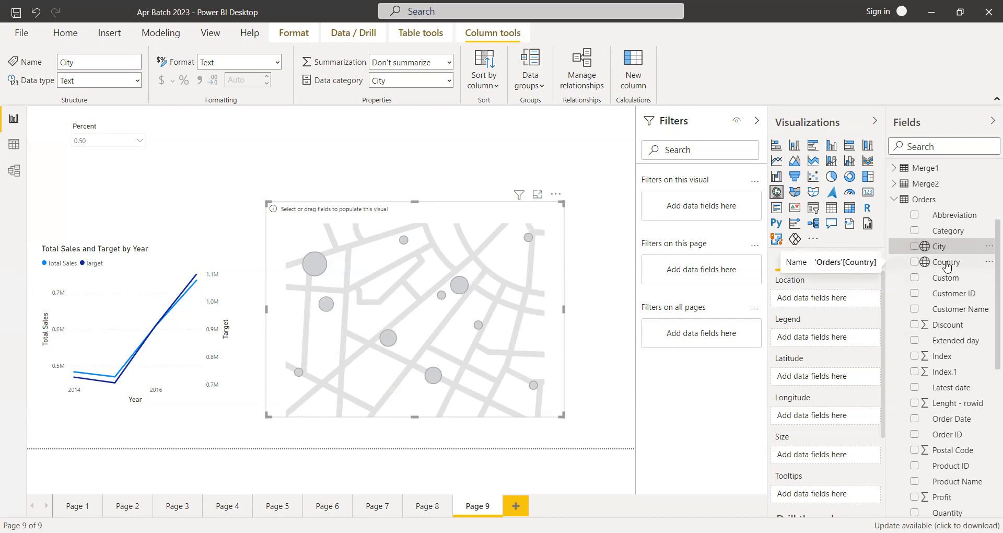
{"action": "scroll", "coordinate": [948, 266], "scroll_direction": "down", "scroll_amount": 5}
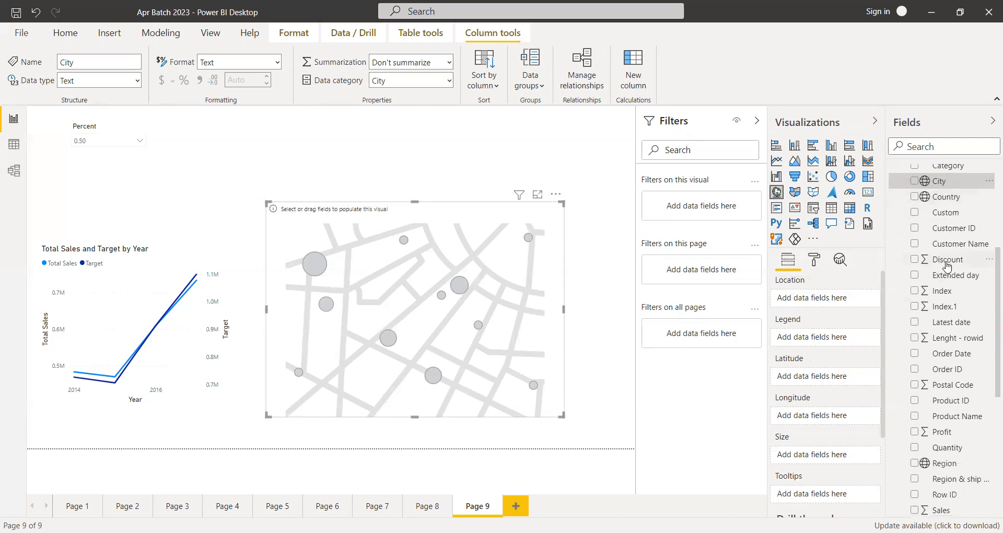
{"action": "scroll", "coordinate": [962, 405], "scroll_direction": "down", "scroll_amount": 3}
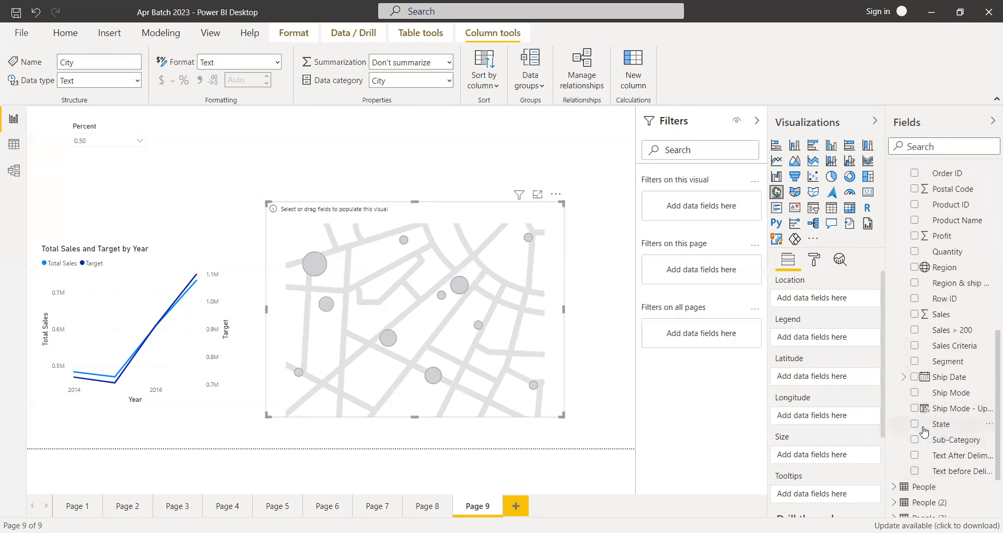
{"action": "left_click", "coordinate": [940, 426]}
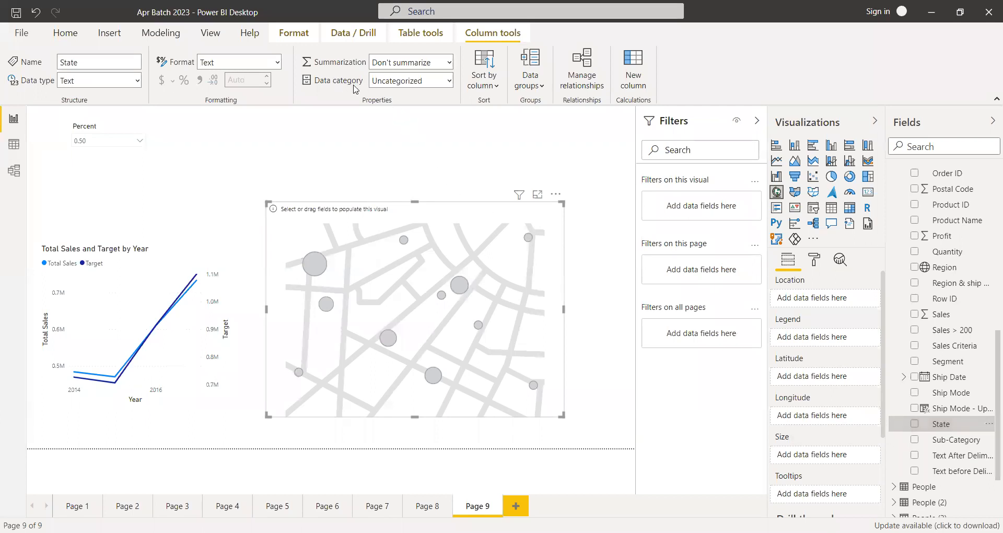
{"action": "left_click", "coordinate": [449, 83]}
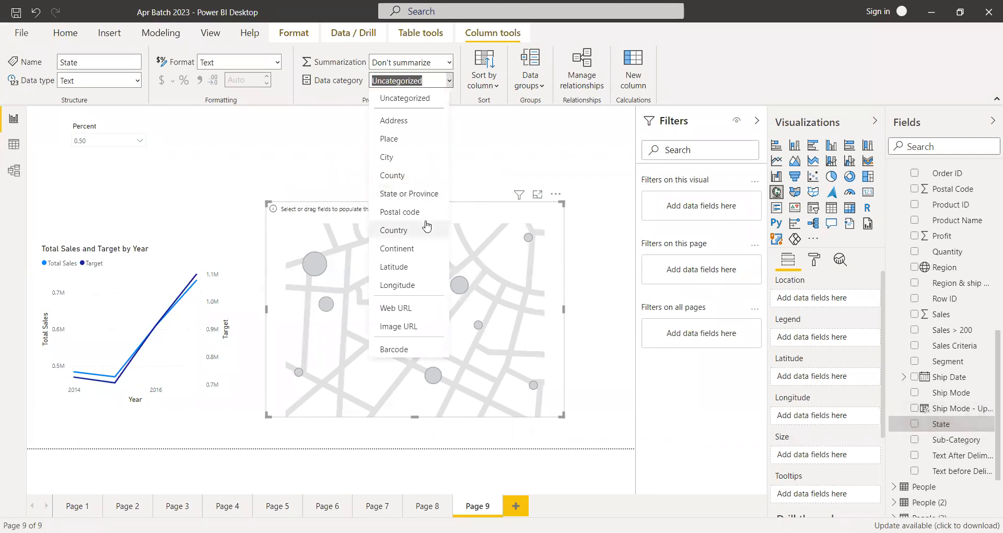
{"action": "left_click", "coordinate": [414, 198]}
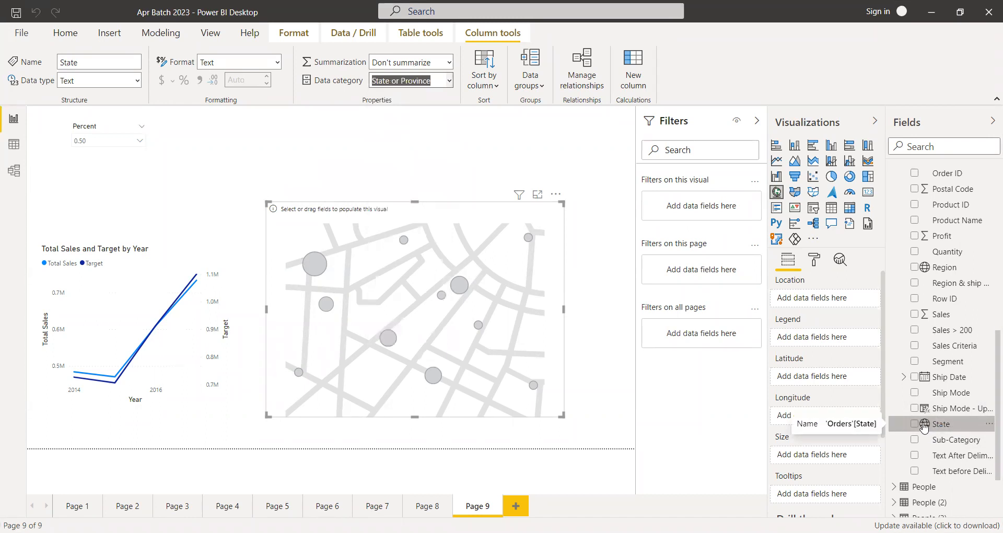
Add the State field as the map's location and enlarge the map to fill the page area beside the line chart.
{"action": "left_click_drag", "start_coordinate": [539, 367], "coordinate": [562, 373]}
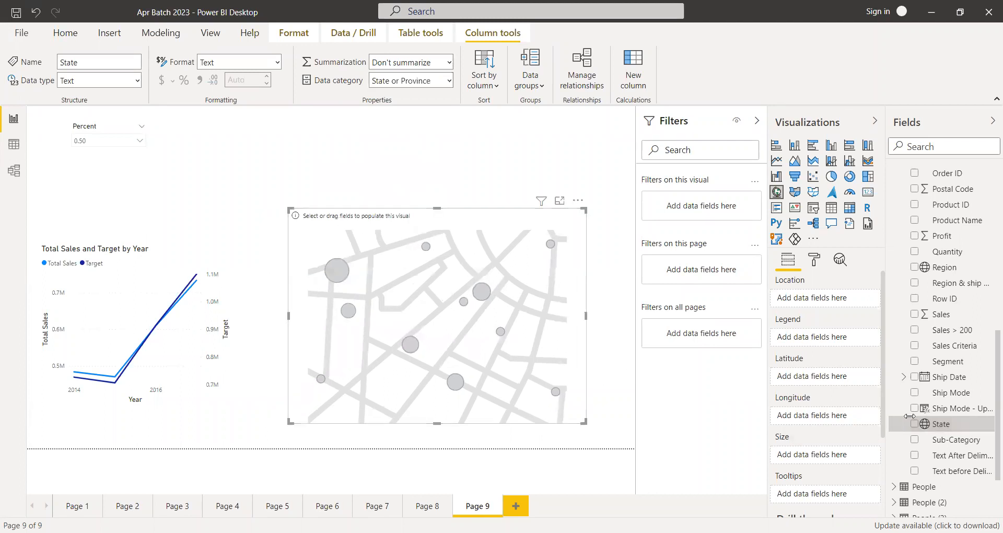
{"action": "left_click_drag", "start_coordinate": [947, 425], "coordinate": [438, 350]}
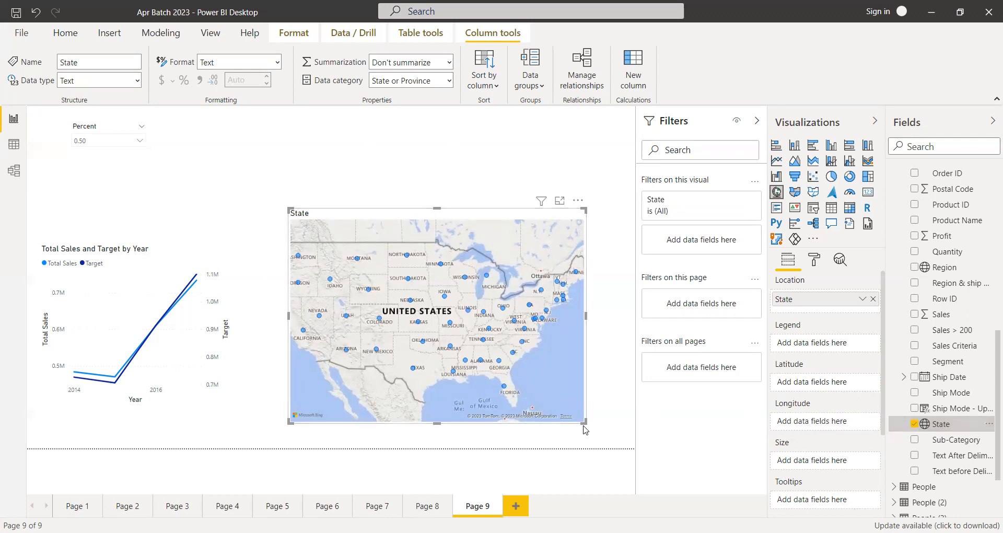
{"action": "left_click_drag", "start_coordinate": [584, 422], "coordinate": [596, 438]}
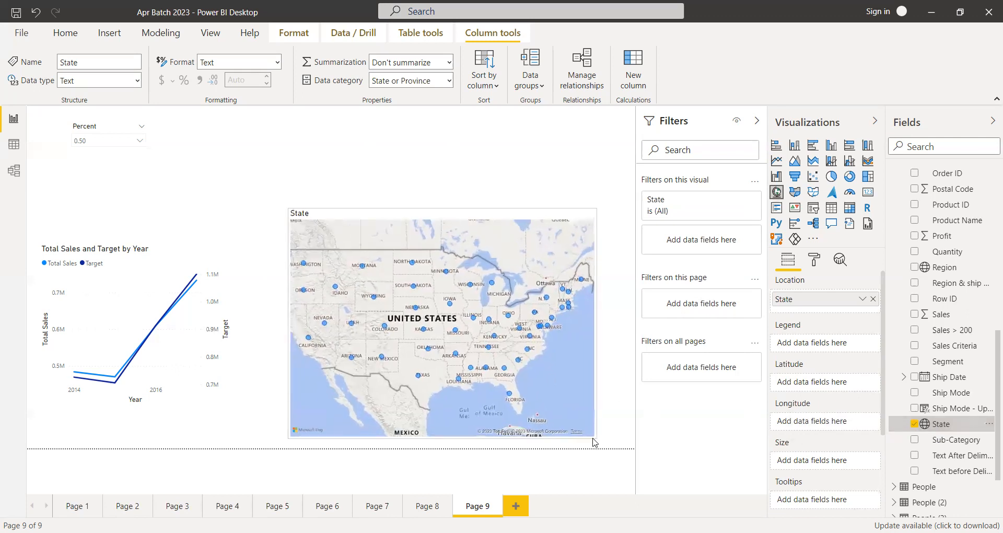
{"action": "left_click_drag", "start_coordinate": [291, 209], "coordinate": [292, 171]}
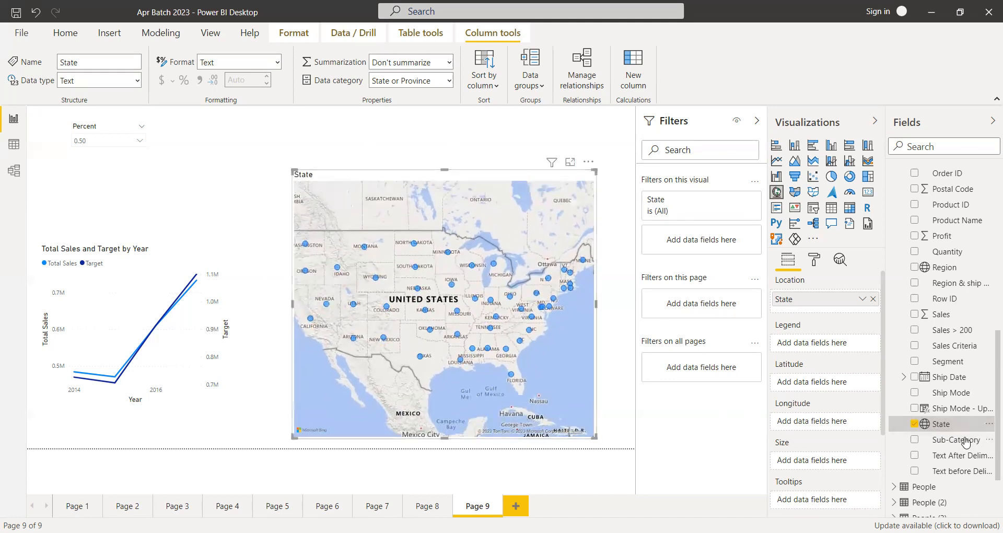
{"action": "scroll", "coordinate": [948, 428], "scroll_direction": "up", "scroll_amount": 5}
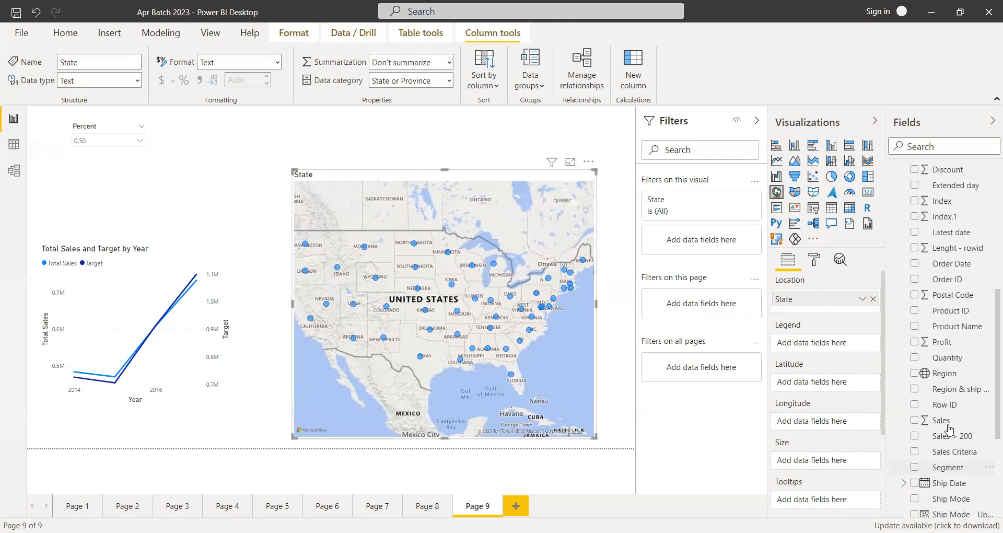
{"action": "scroll", "coordinate": [946, 434], "scroll_direction": "down", "scroll_amount": 5}
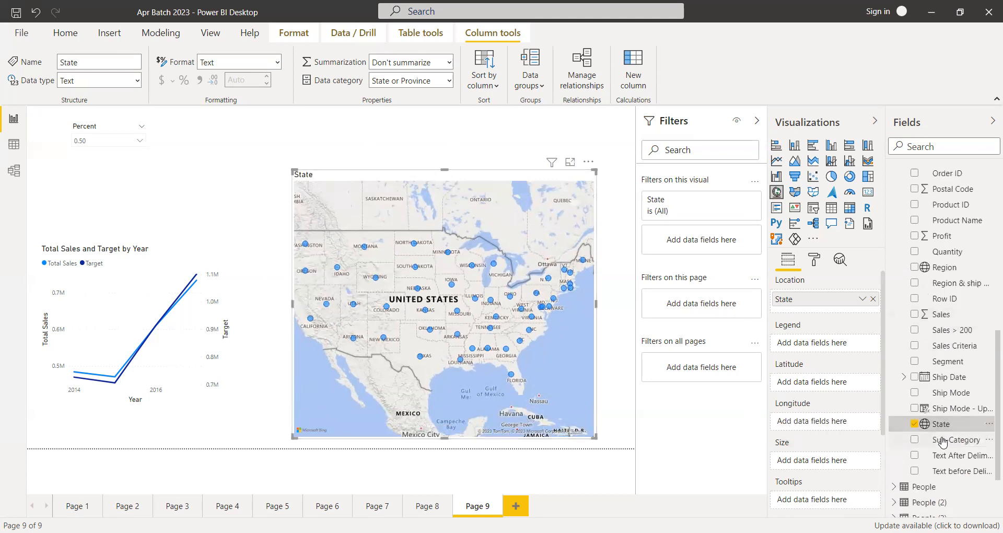
{"action": "left_click", "coordinate": [449, 81]}
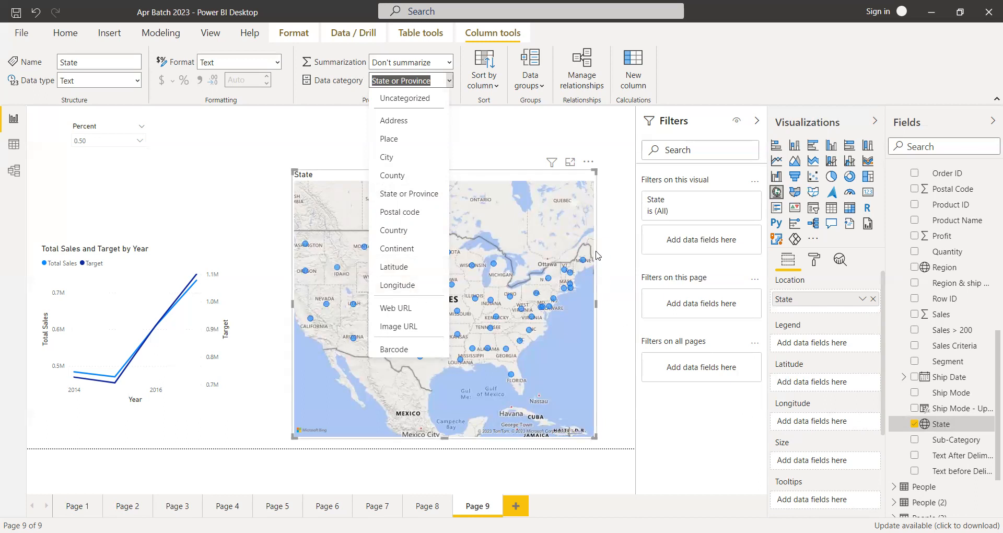
{"action": "left_click", "coordinate": [772, 415]}
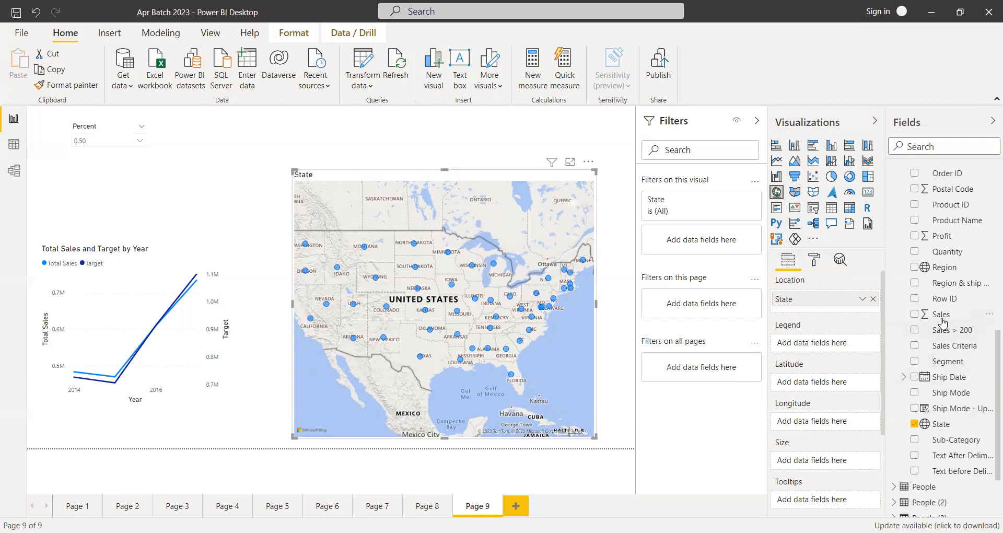
Size the map's bubbles by Sales, inspect the state bubbles, and replace the size field with Profit.
{"action": "left_click_drag", "start_coordinate": [831, 458], "coordinate": [831, 459]}
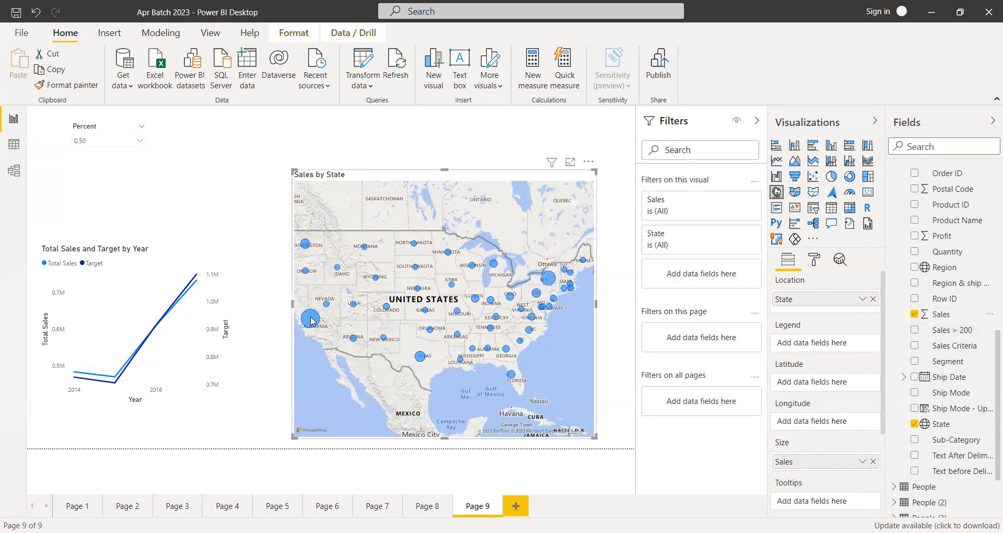
{"action": "mouse_move", "coordinate": [311, 321]}
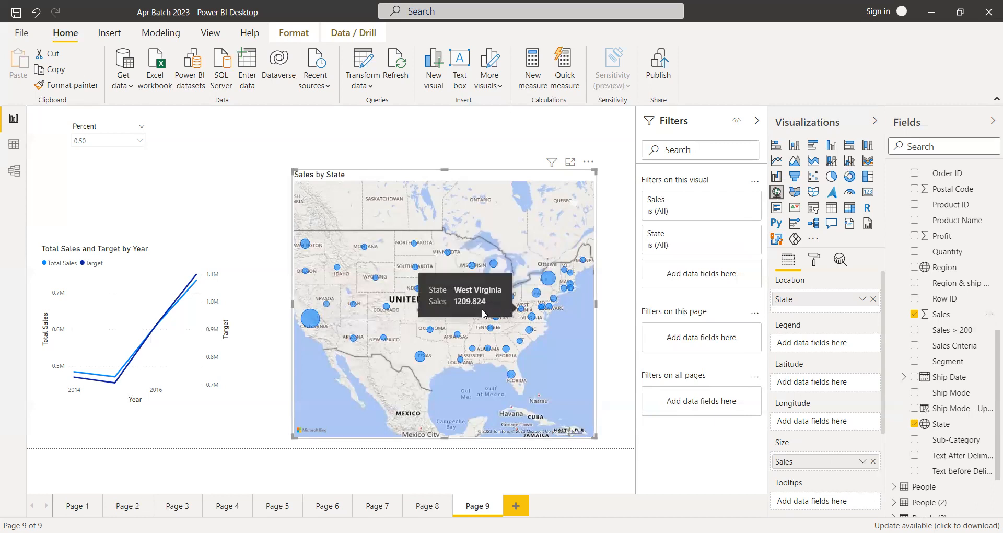
{"action": "left_click", "coordinate": [873, 461]}
{"action": "left_click_drag", "start_coordinate": [951, 236], "coordinate": [830, 466]}
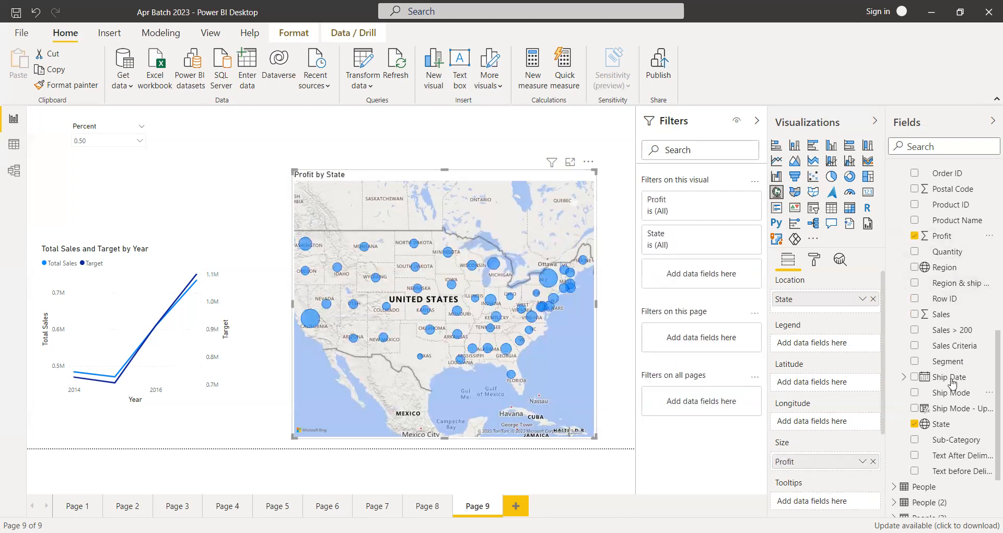
Color the map's bubbles by Region through the legend, and highlight the East, South and West regions in turn before clearing the highlight.
{"action": "left_click_drag", "start_coordinate": [930, 276], "coordinate": [829, 346]}
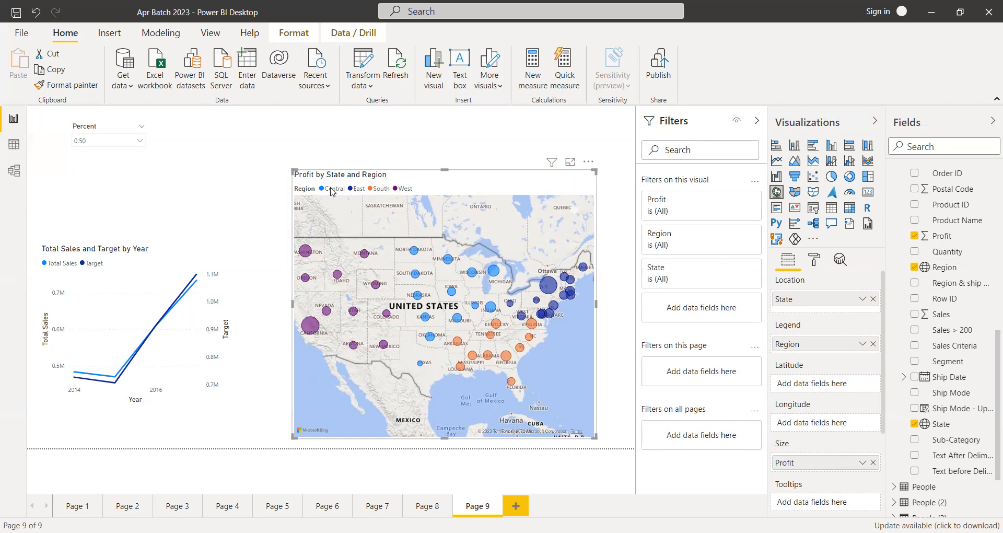
{"action": "left_click", "coordinate": [359, 191]}
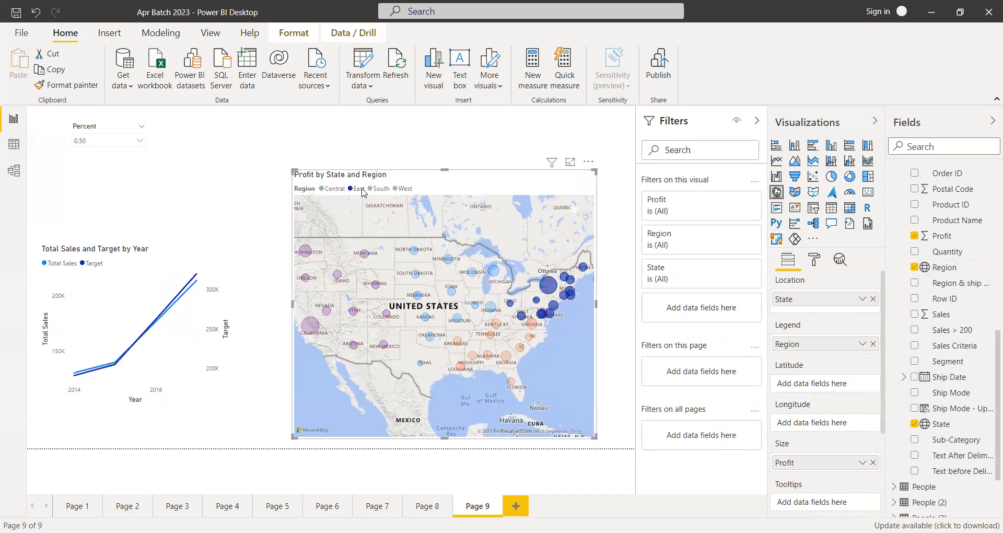
{"action": "left_click", "coordinate": [381, 191]}
{"action": "left_click", "coordinate": [397, 190]}
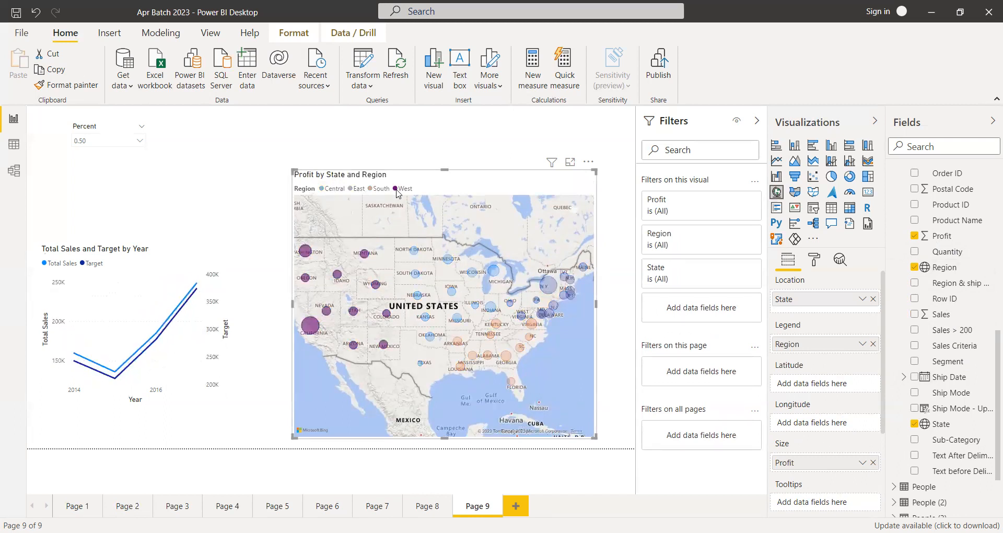
{"action": "left_click", "coordinate": [510, 306]}
Set the map's bubble size to -4 in its formatting options.
{"action": "left_click", "coordinate": [815, 267]}
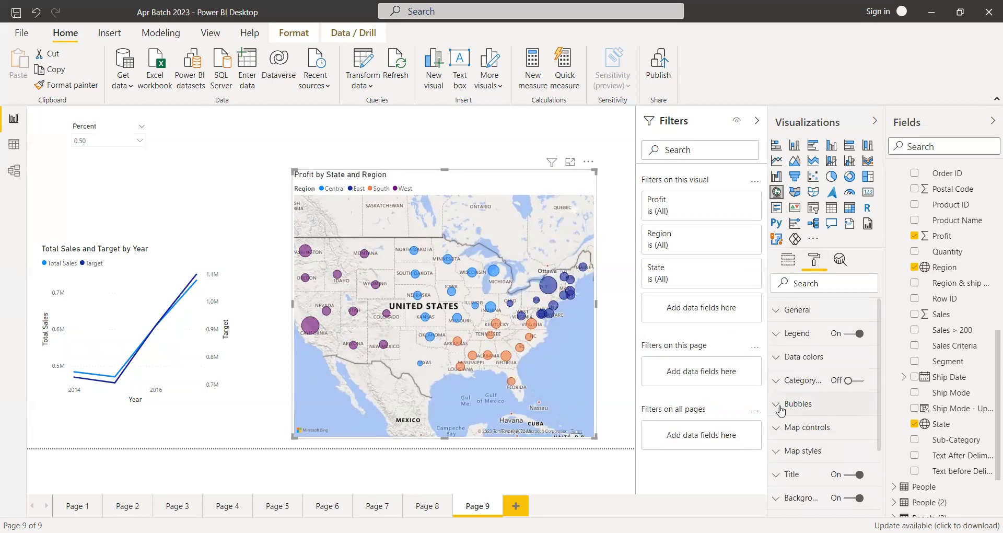
{"action": "left_click", "coordinate": [798, 404]}
{"action": "scroll", "coordinate": [833, 425], "scroll_direction": "down", "scroll_amount": 1}
{"action": "mouse_move", "coordinate": [816, 381]}
{"action": "left_mouse_down"}
{"action": "mouse_move", "coordinate": [837, 382]}
{"action": "mouse_move", "coordinate": [819, 382]}
{"action": "left_mouse_up"}
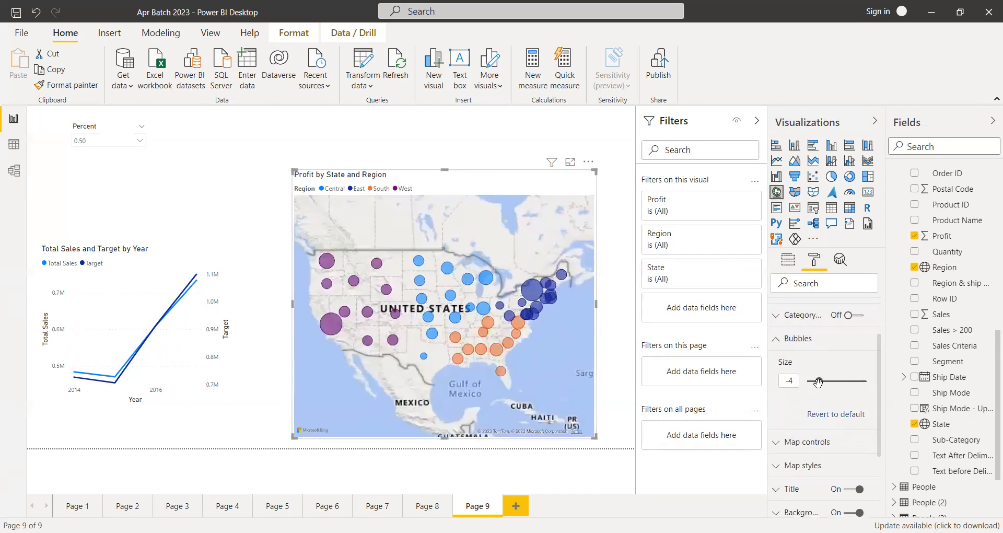
{"action": "left_click", "coordinate": [773, 340]}
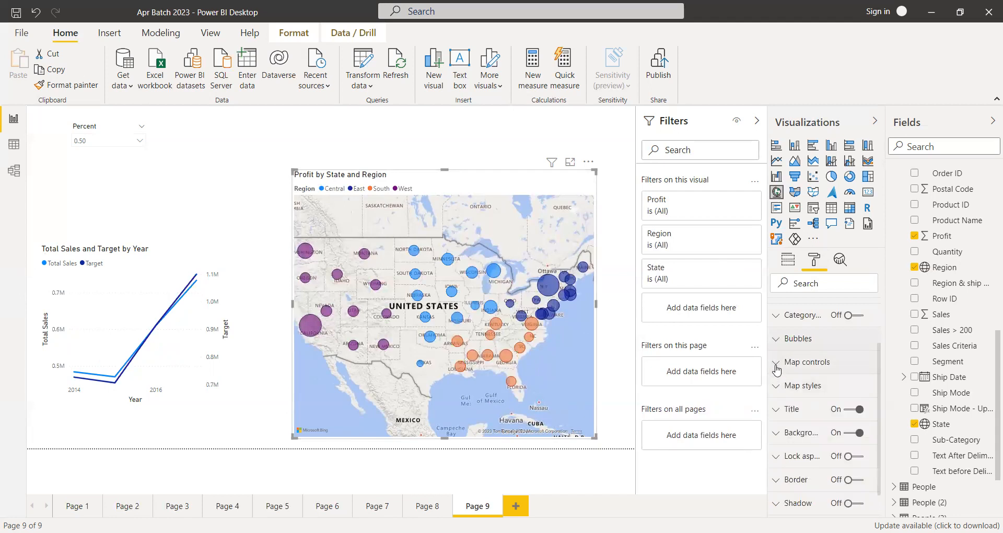
Toggle the map's auto zoom off and back on, and turn on its zoom buttons.
{"action": "left_click", "coordinate": [777, 363]}
{"action": "left_click", "coordinate": [810, 405]}
{"action": "left_click", "coordinate": [810, 405]}
{"action": "left_click", "coordinate": [813, 451]}
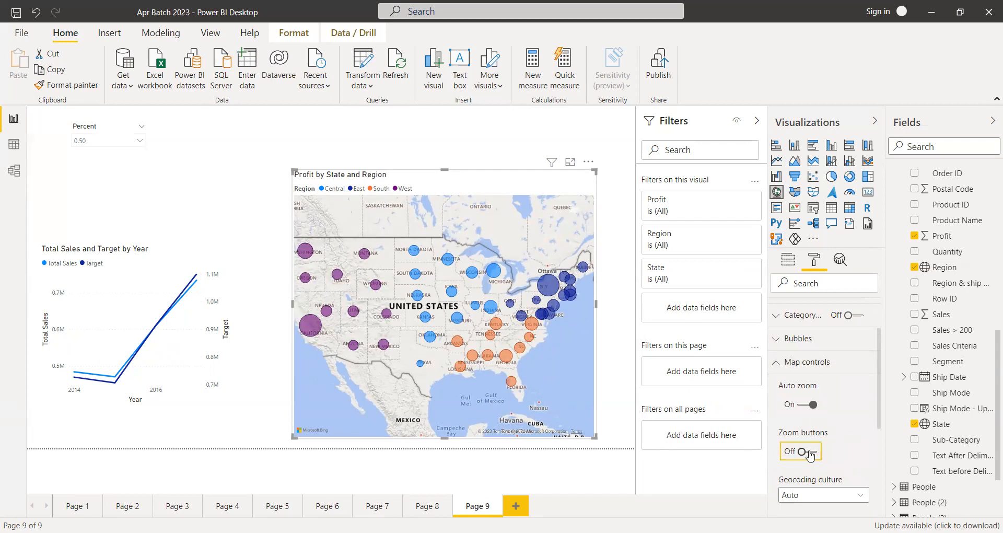
Test the map's zoom buttons by zooming out, in to the central states, and back out to North America.
{"action": "left_click", "coordinate": [566, 238]}
{"action": "left_click", "coordinate": [570, 231]}
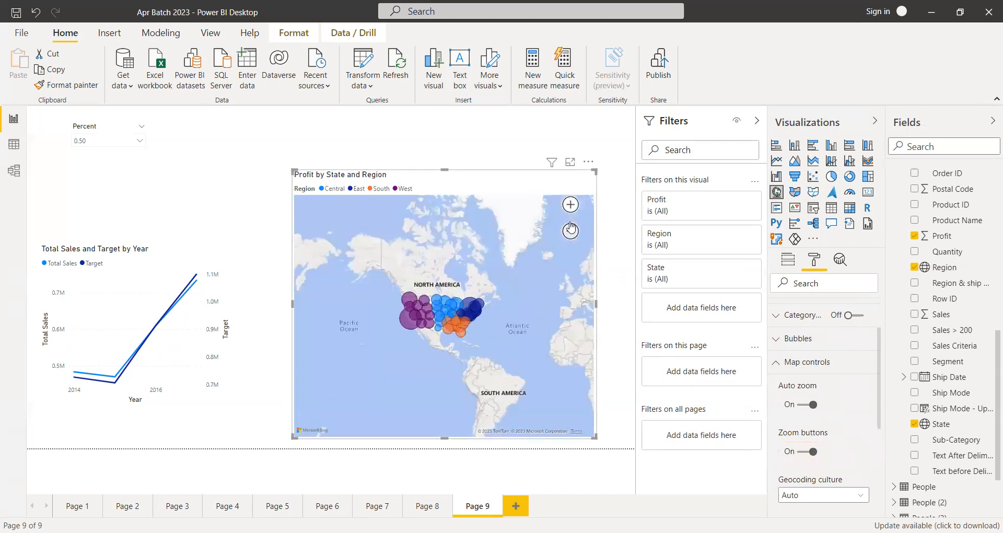
{"action": "left_click", "coordinate": [571, 206]}
{"action": "left_click", "coordinate": [570, 205]}
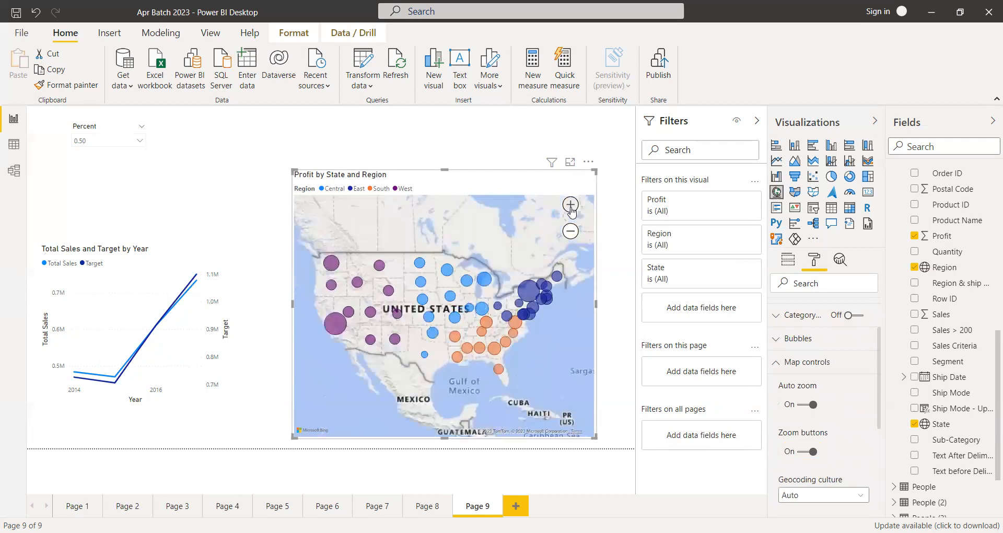
{"action": "left_click", "coordinate": [571, 205]}
{"action": "left_click", "coordinate": [571, 205]}
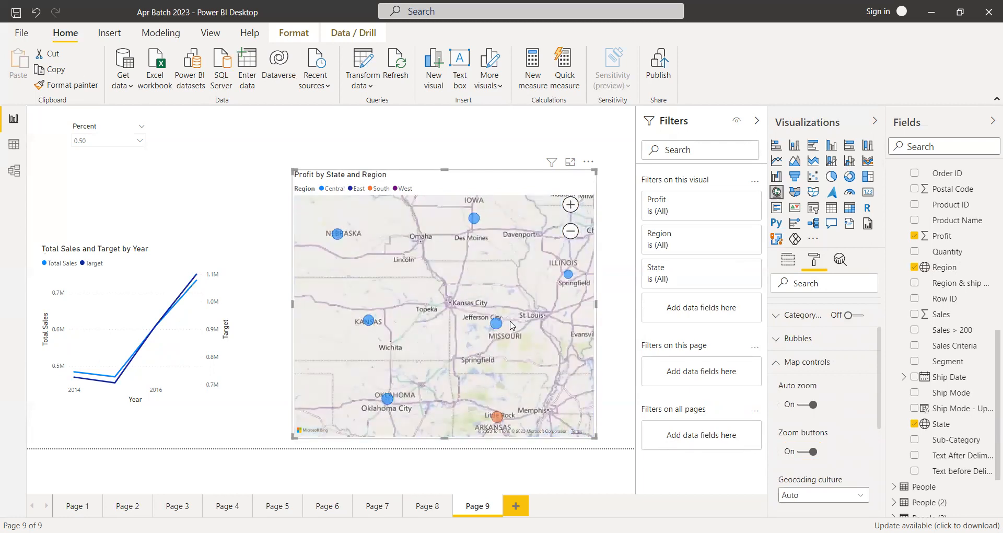
{"action": "left_click", "coordinate": [570, 232]}
{"action": "left_click", "coordinate": [570, 233]}
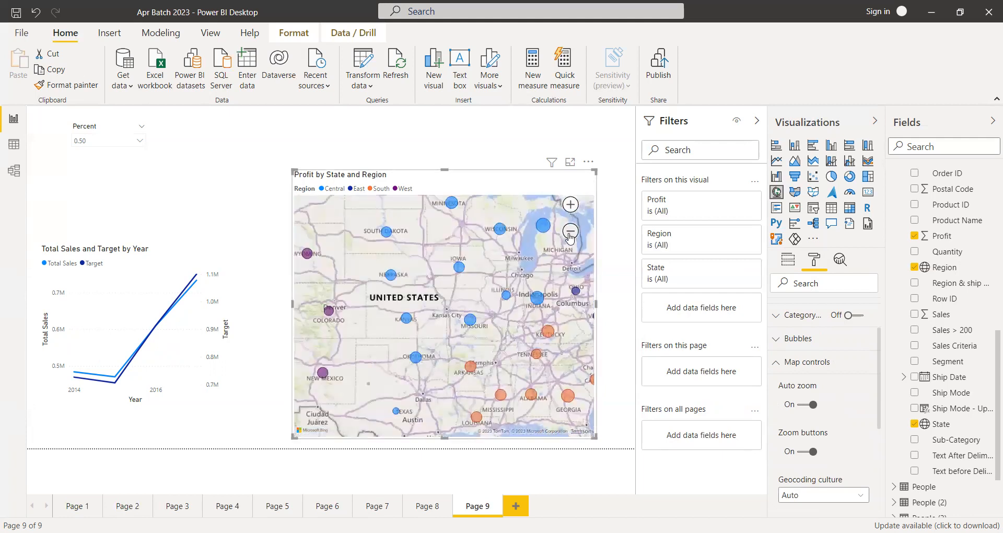
{"action": "left_click", "coordinate": [571, 233]}
{"action": "left_click", "coordinate": [571, 232]}
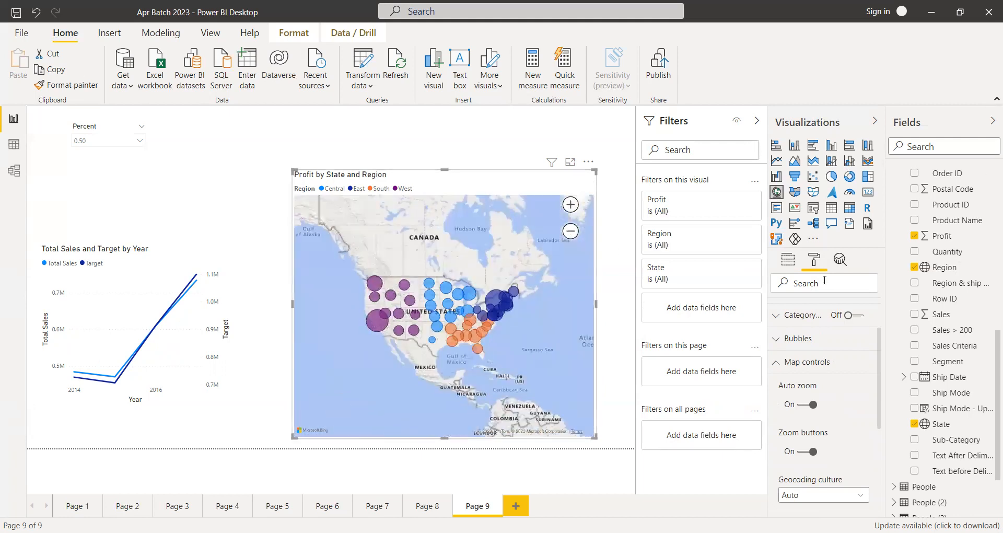
Turn the map's border on, open its border options, and turn the border back off.
{"action": "left_click", "coordinate": [784, 366]}
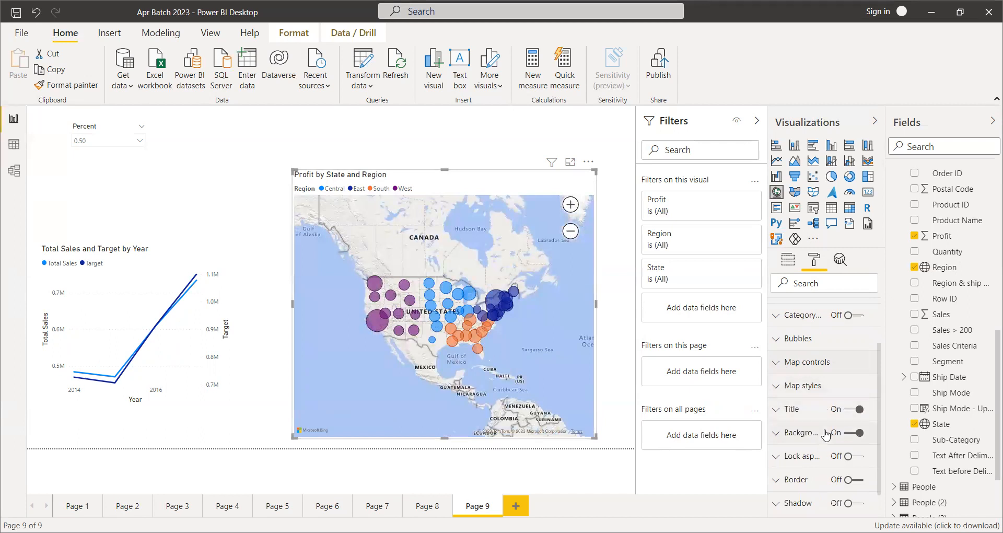
{"action": "scroll", "coordinate": [823, 458], "scroll_direction": "down", "scroll_amount": 1}
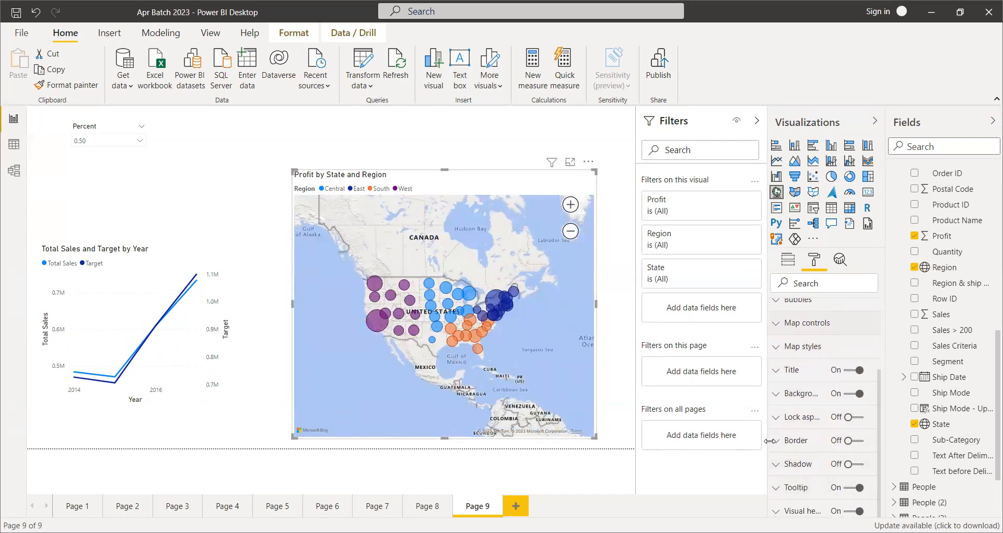
{"action": "left_click", "coordinate": [848, 441]}
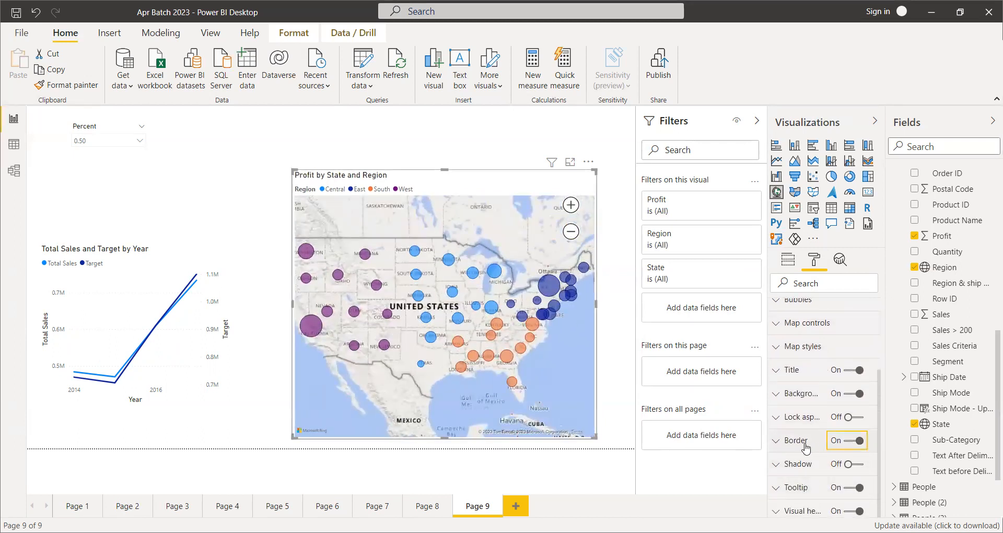
{"action": "left_click", "coordinate": [777, 441]}
{"action": "left_click", "coordinate": [848, 440]}
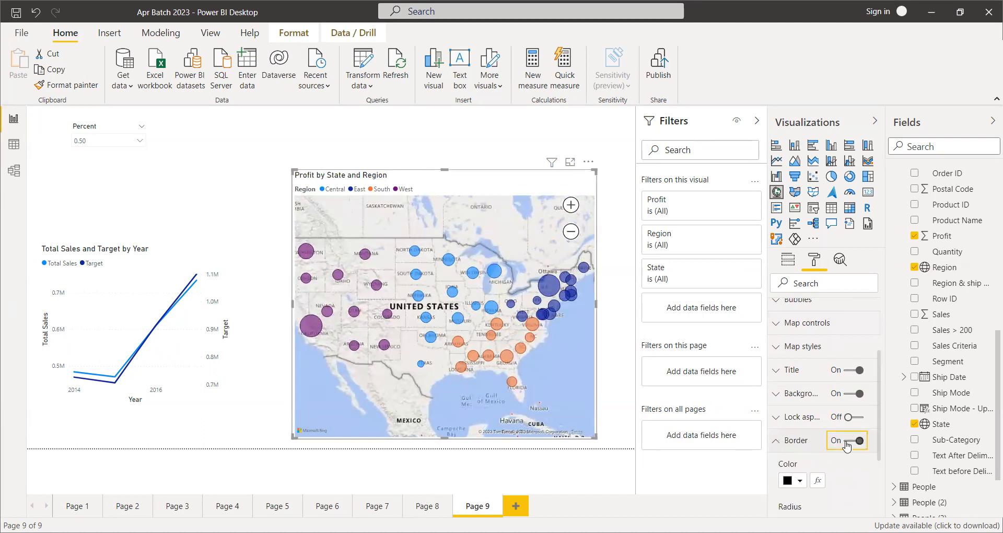
{"action": "left_click", "coordinate": [777, 442]}
{"action": "scroll", "coordinate": [795, 413], "scroll_direction": "up", "scroll_amount": 3}
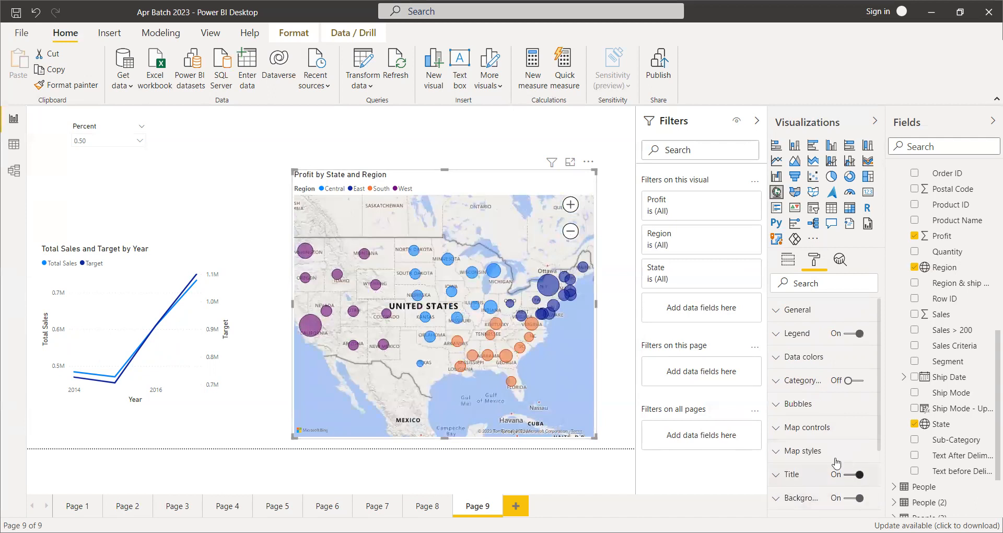
Try the JA geocoding culture in the map controls, and return it to Auto.
{"action": "left_click", "coordinate": [776, 431]}
{"action": "scroll", "coordinate": [846, 462], "scroll_direction": "down", "scroll_amount": 2}
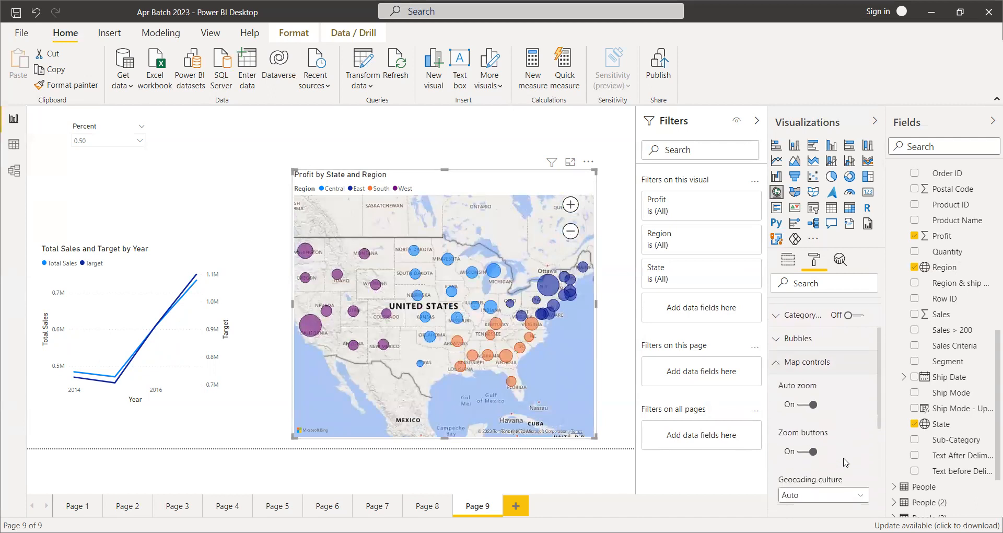
{"action": "scroll", "coordinate": [844, 480], "scroll_direction": "down", "scroll_amount": 2}
{"action": "left_click", "coordinate": [805, 434]}
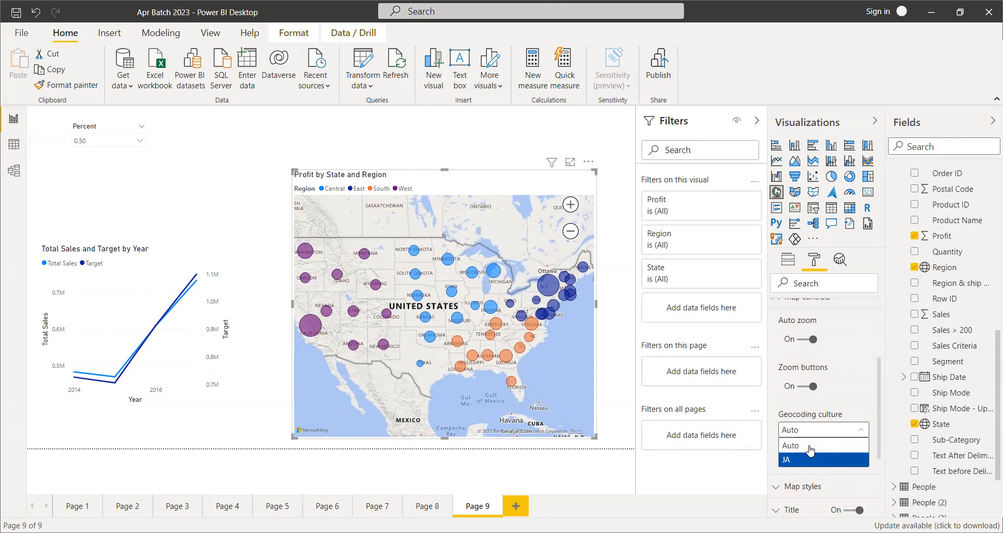
{"action": "left_click", "coordinate": [810, 459]}
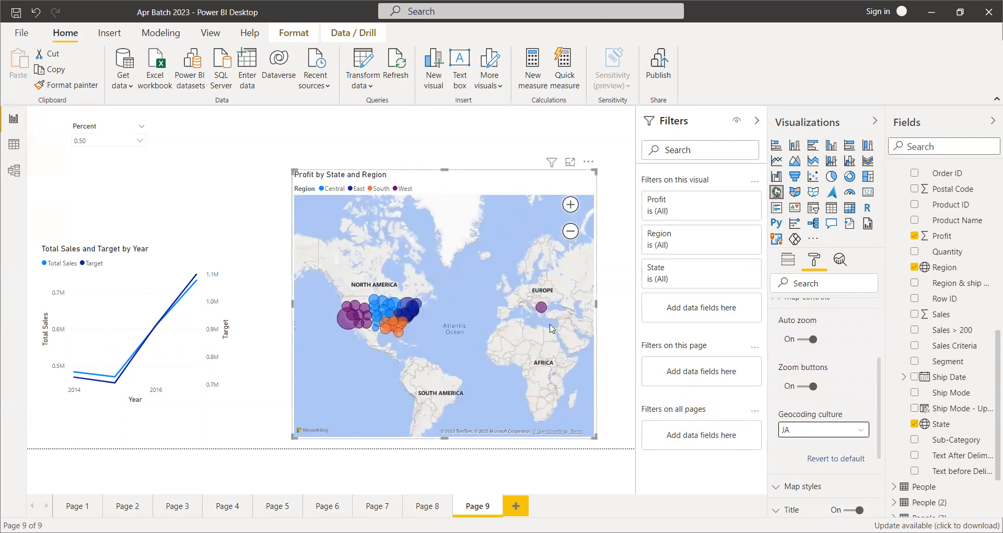
{"action": "mouse_move", "coordinate": [544, 312]}
{"action": "left_click", "coordinate": [823, 429]}
{"action": "left_click", "coordinate": [800, 449]}
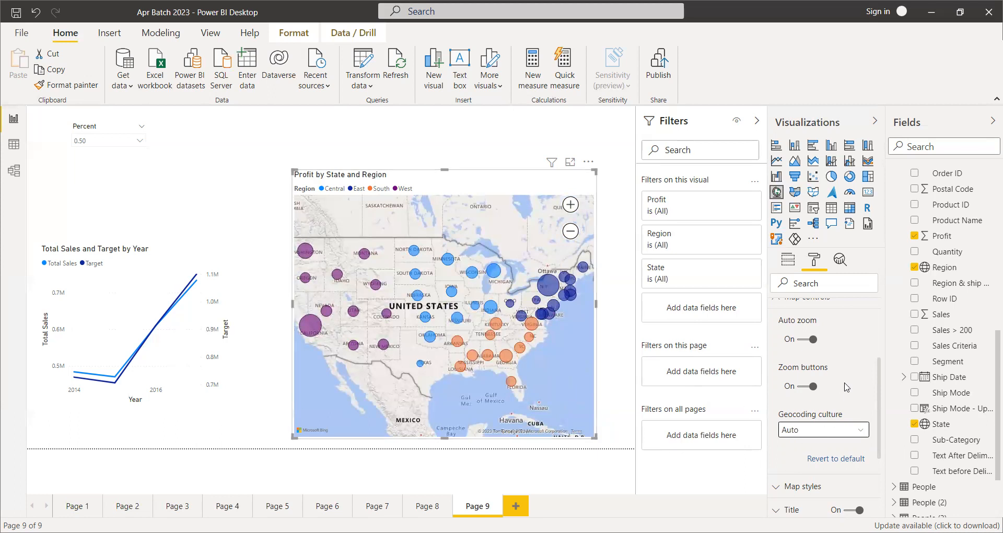
{"action": "scroll", "coordinate": [846, 386], "scroll_direction": "up", "scroll_amount": 2}
{"action": "left_click", "coordinate": [792, 364]}
Review the map's data color settings for the individual regions.
{"action": "scroll", "coordinate": [807, 388], "scroll_direction": "up", "scroll_amount": 2}
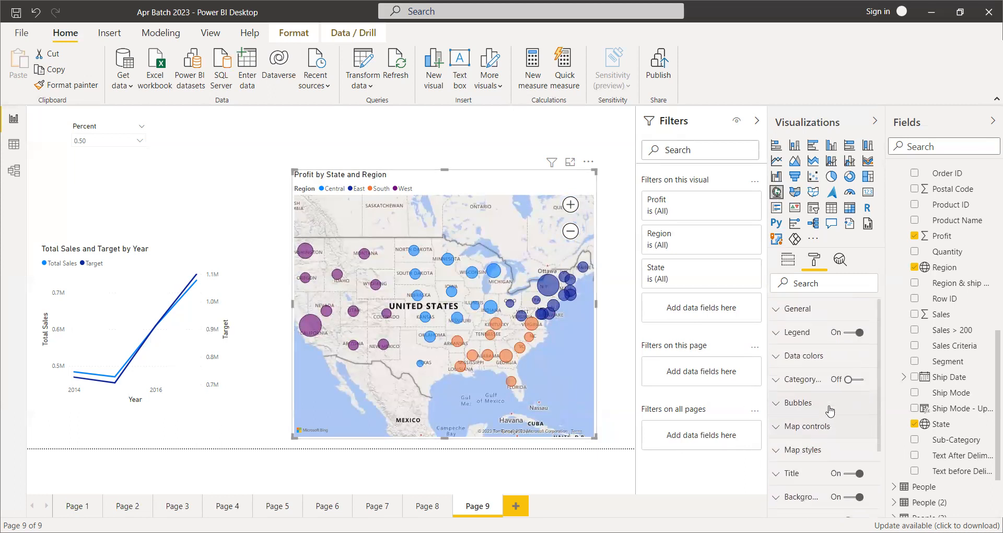
{"action": "left_click", "coordinate": [783, 364]}
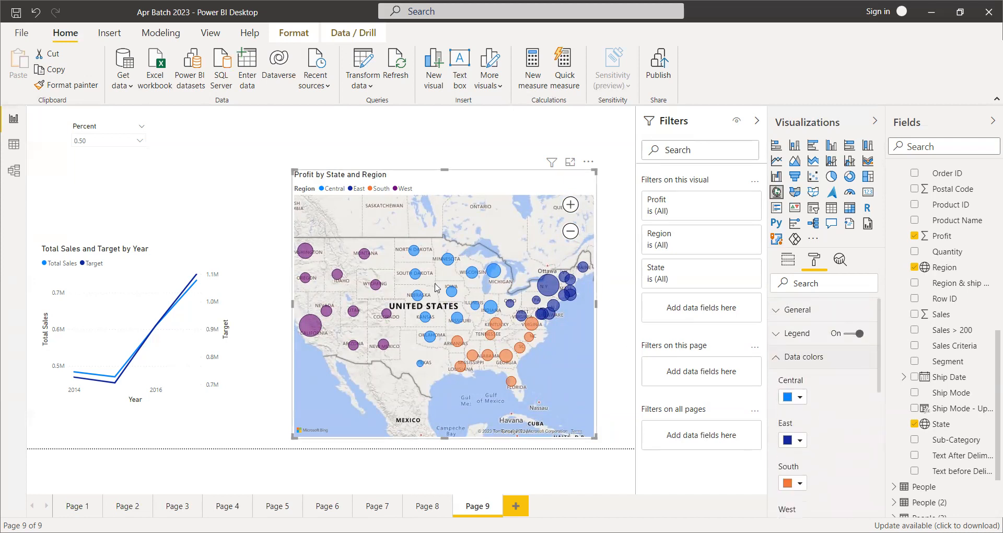
{"action": "left_click", "coordinate": [776, 358]}
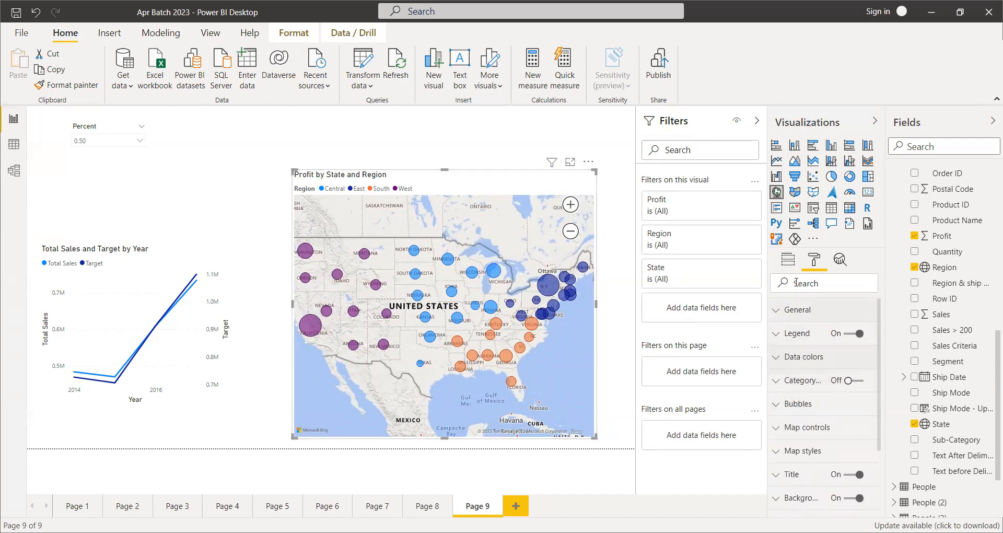
Replace Profit with the Total Sales measure as the map's bubble size field.
{"action": "left_click", "coordinate": [789, 259]}
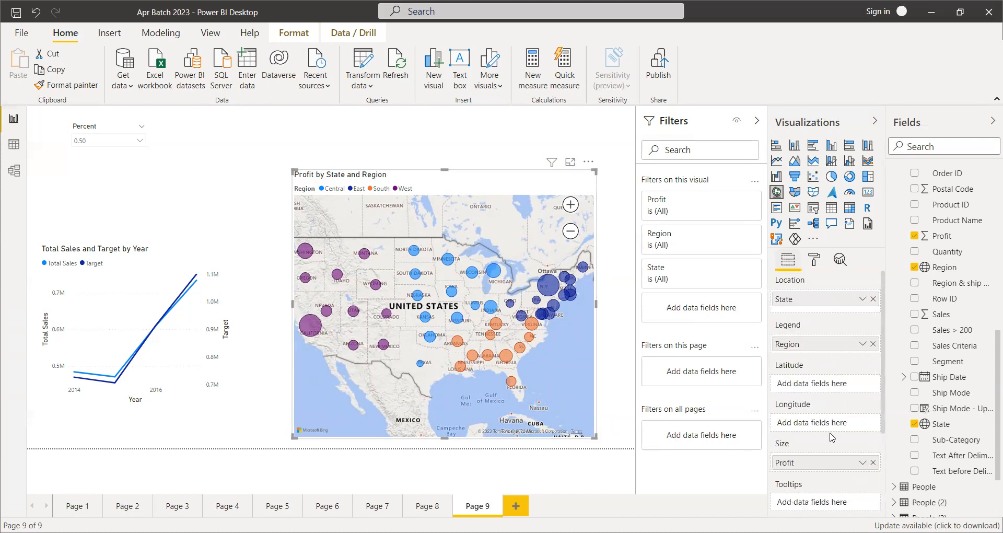
{"action": "left_click", "coordinate": [873, 463]}
{"action": "scroll", "coordinate": [935, 313], "scroll_direction": "up", "scroll_amount": 10}
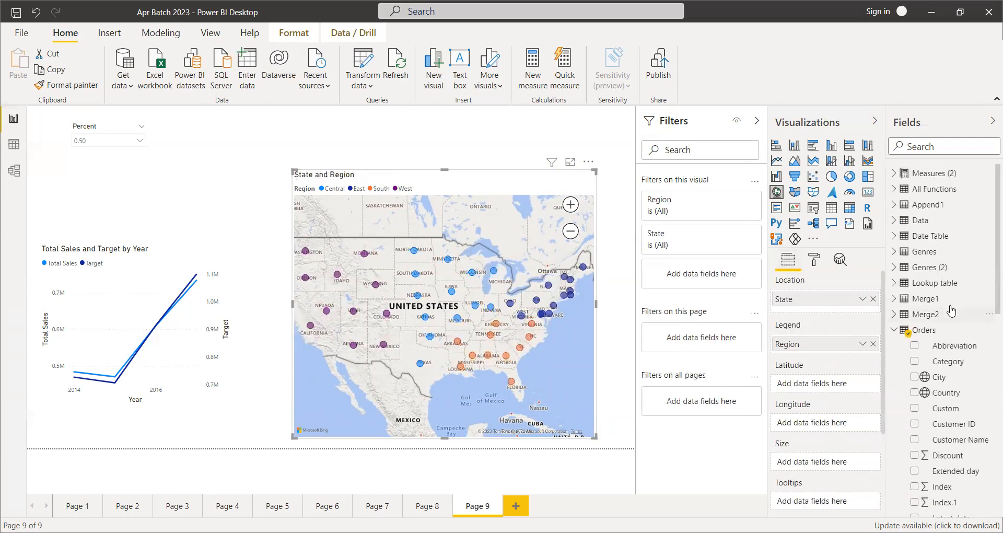
{"action": "left_click", "coordinate": [895, 175]}
{"action": "left_click_drag", "start_coordinate": [954, 272], "coordinate": [869, 474]}
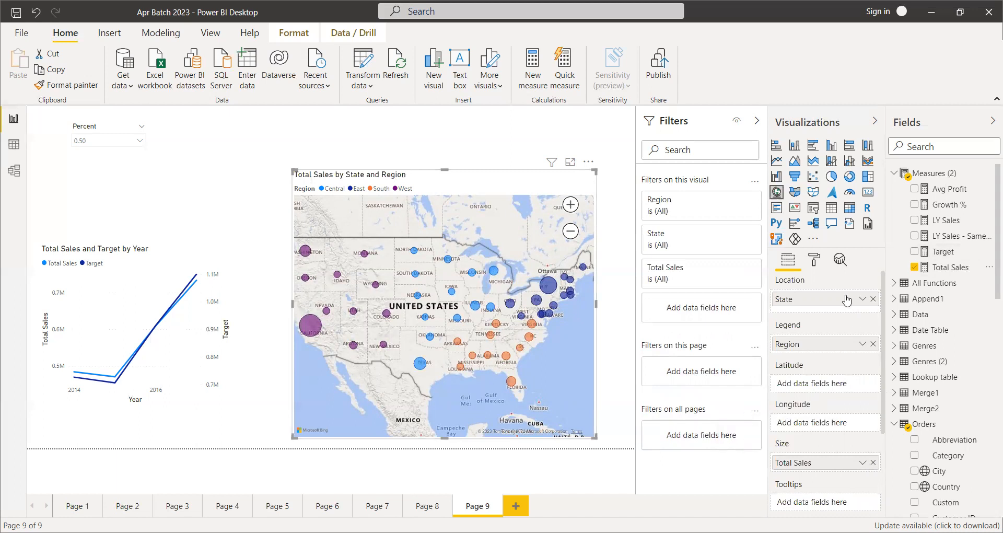
{"action": "left_click", "coordinate": [894, 173]}
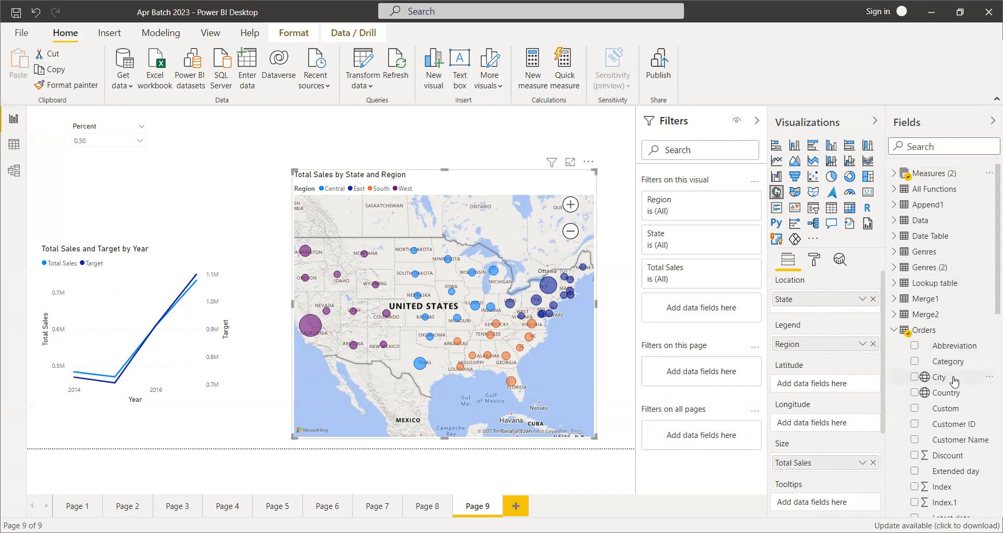
Add City below State in the map's location hierarchy, and take the map down to the city level.
{"action": "scroll", "coordinate": [952, 377], "scroll_direction": "down", "scroll_amount": 3}
{"action": "left_click_drag", "start_coordinate": [947, 250], "coordinate": [805, 309]}
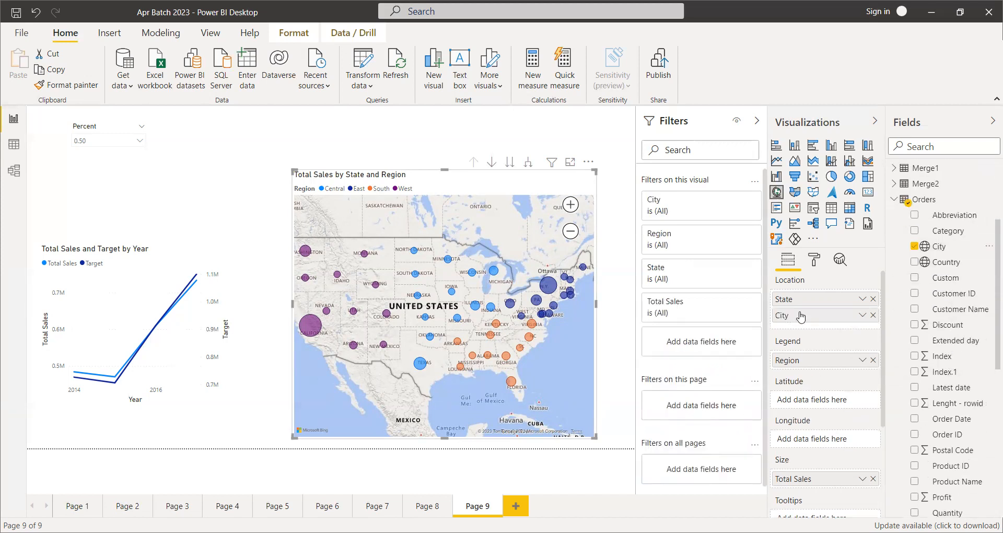
{"action": "mouse_move", "coordinate": [317, 328]}
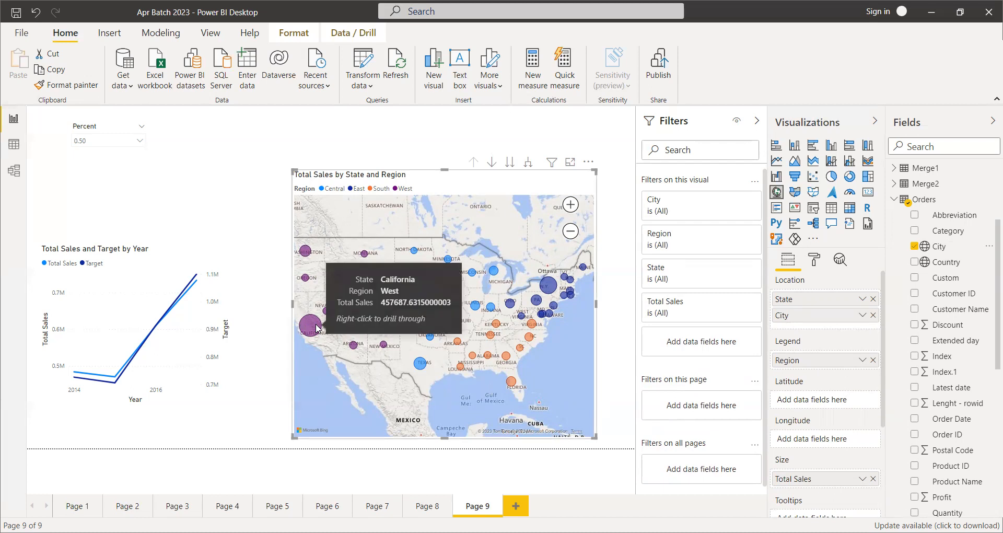
{"action": "left_click", "coordinate": [492, 164]}
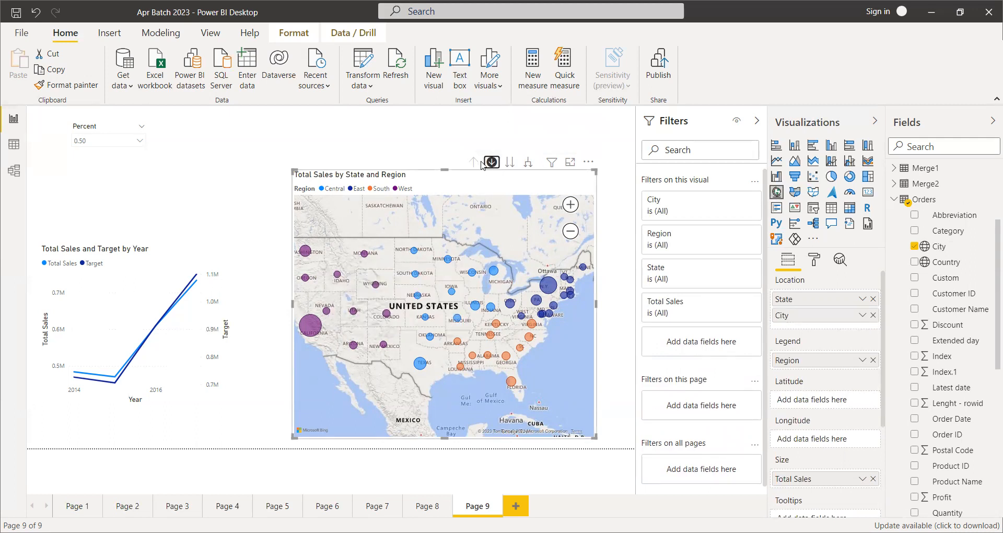
{"action": "left_click", "coordinate": [510, 162]}
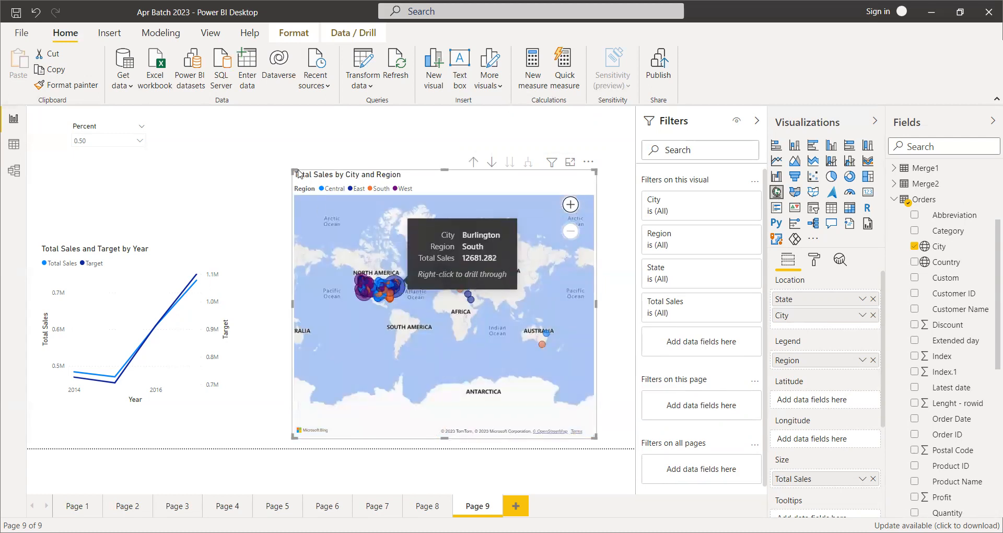
Enlarge the map to inspect the city bubbles across the United States, and drill back up to state level.
{"action": "left_click", "coordinate": [272, 158]}
{"action": "left_click_drag", "start_coordinate": [270, 154], "coordinate": [257, 146]}
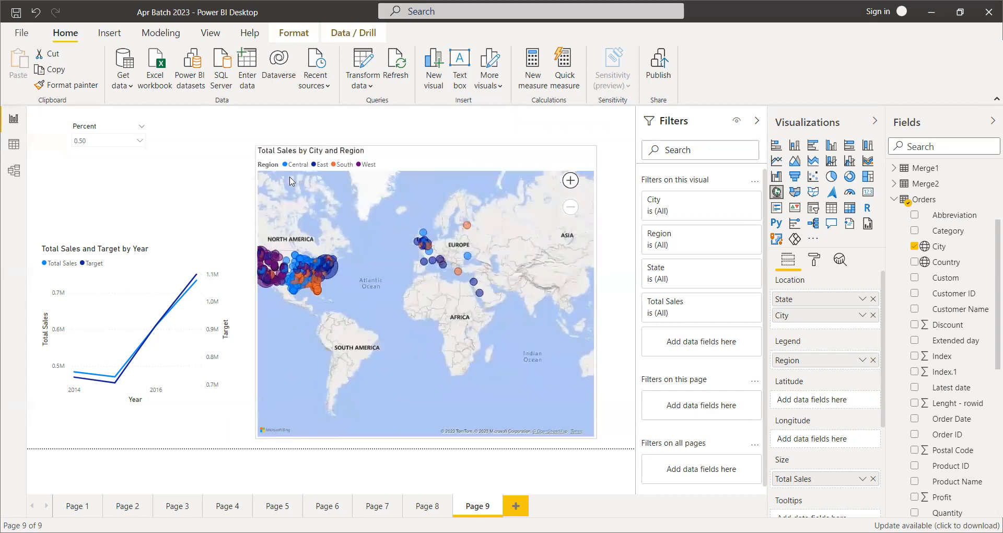
{"action": "left_click", "coordinate": [571, 180]}
{"action": "left_click_drag", "start_coordinate": [399, 316], "coordinate": [572, 365]}
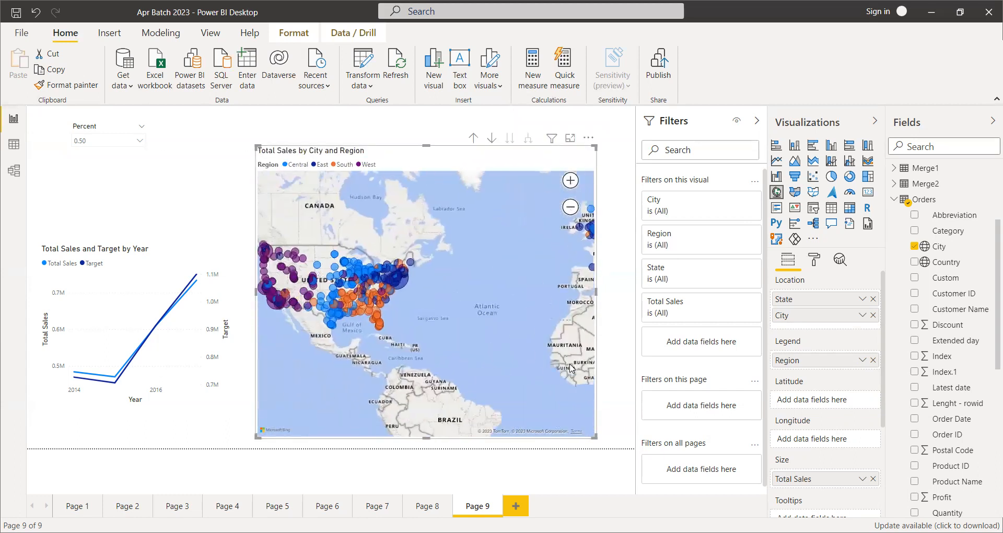
{"action": "left_click", "coordinate": [573, 185]}
{"action": "left_click_drag", "start_coordinate": [414, 331], "coordinate": [560, 363]}
{"action": "left_click_drag", "start_coordinate": [360, 330], "coordinate": [404, 337]}
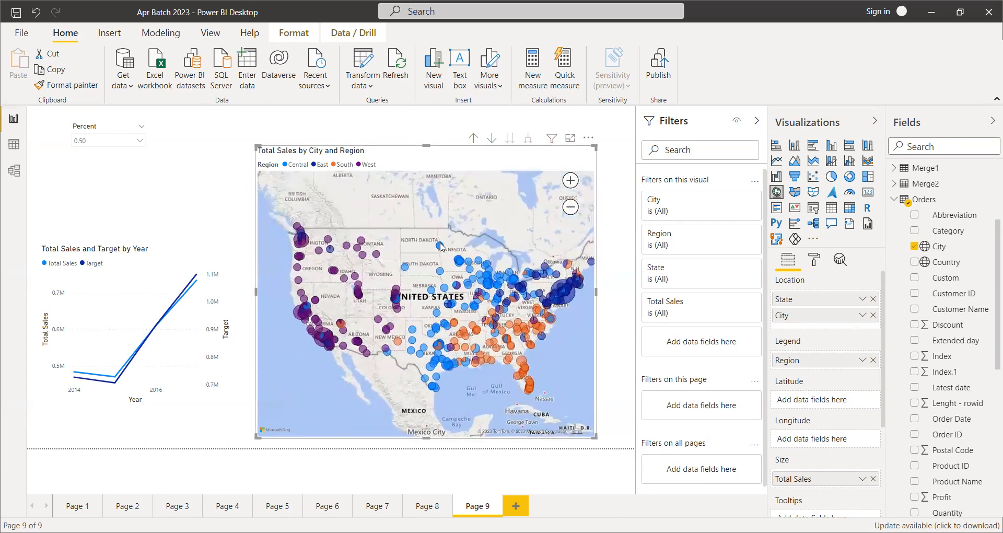
{"action": "mouse_move", "coordinate": [441, 247]}
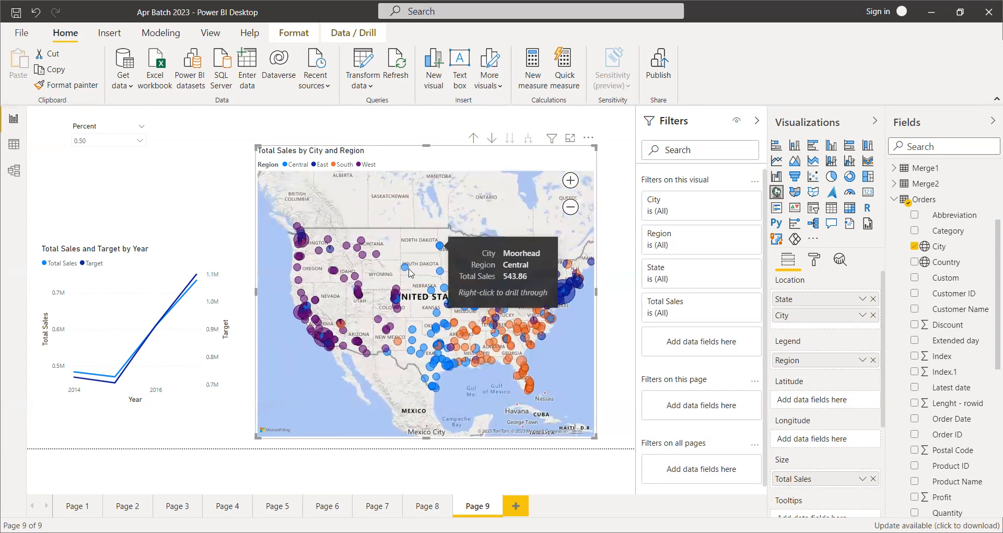
{"action": "left_click", "coordinate": [472, 138]}
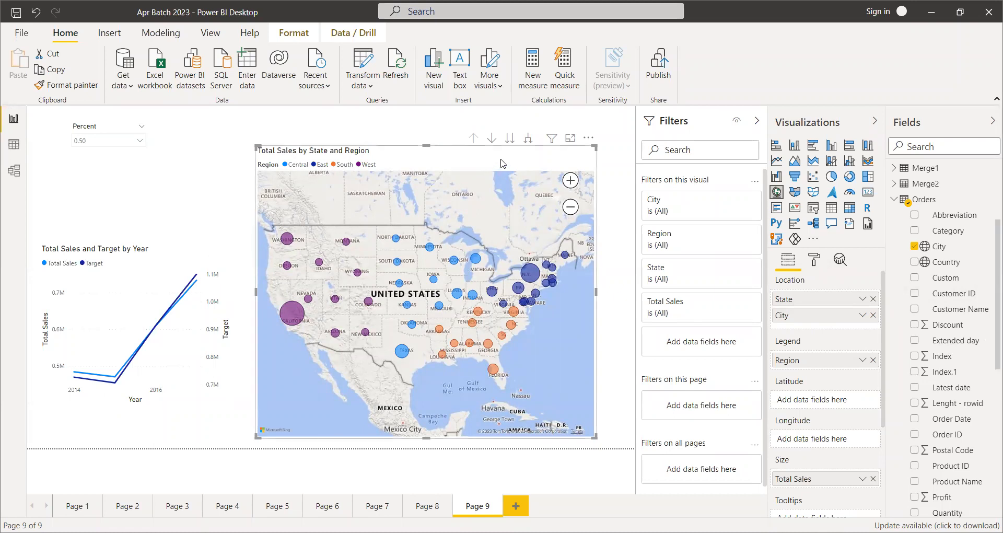
Shift the map slightly, and shrink it into the lower-right area of the report page beside the line chart.
{"action": "left_click", "coordinate": [177, 258]}
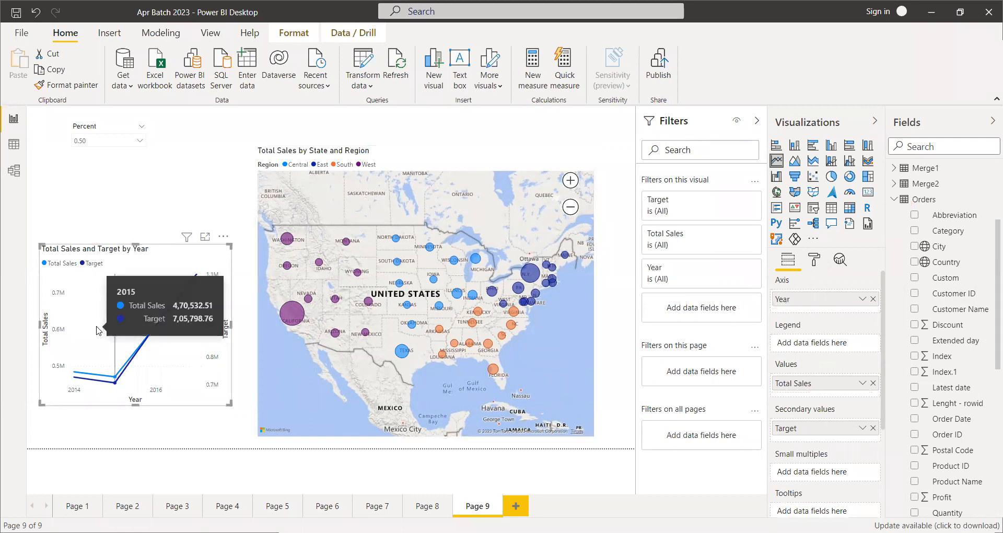
{"action": "mouse_move", "coordinate": [487, 157]}
{"action": "left_mouse_down"}
{"action": "mouse_move", "coordinate": [512, 162]}
{"action": "mouse_move", "coordinate": [499, 163]}
{"action": "left_mouse_up"}
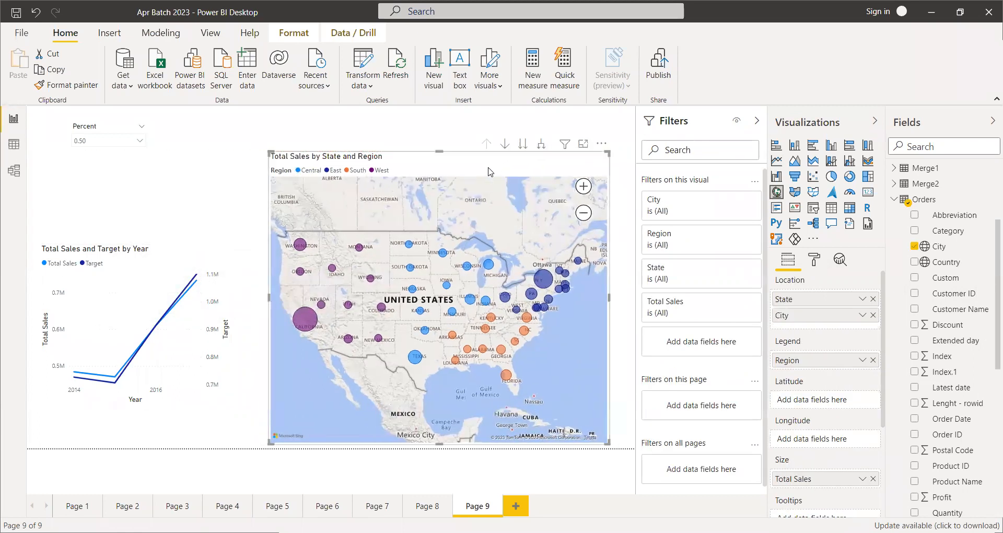
{"action": "left_click", "coordinate": [141, 256]}
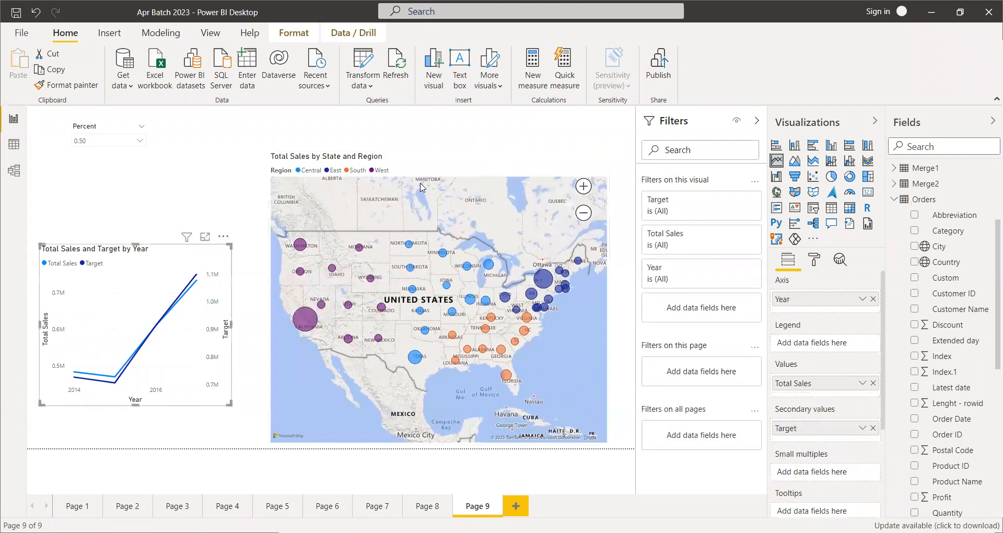
{"action": "left_click", "coordinate": [479, 159]}
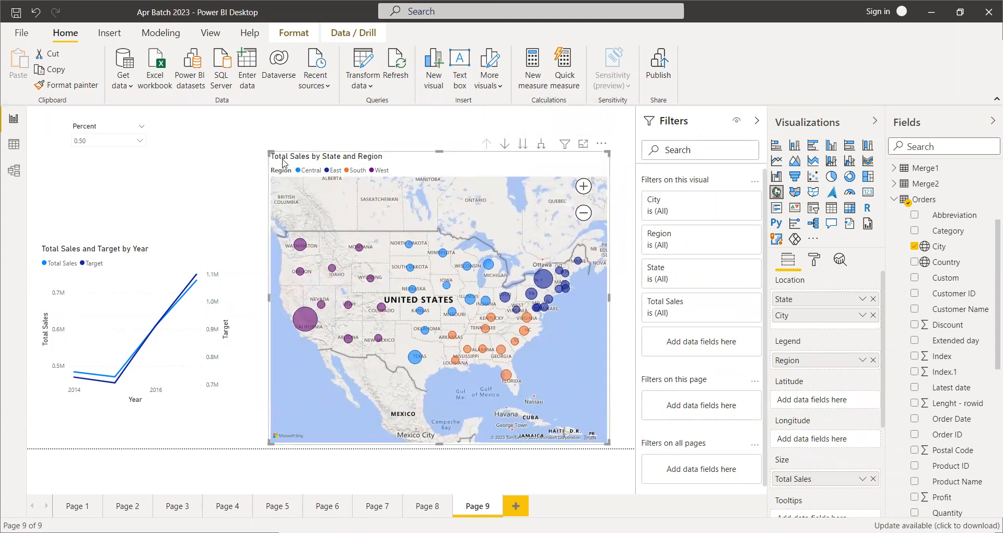
{"action": "left_click_drag", "start_coordinate": [269, 152], "coordinate": [346, 291]}
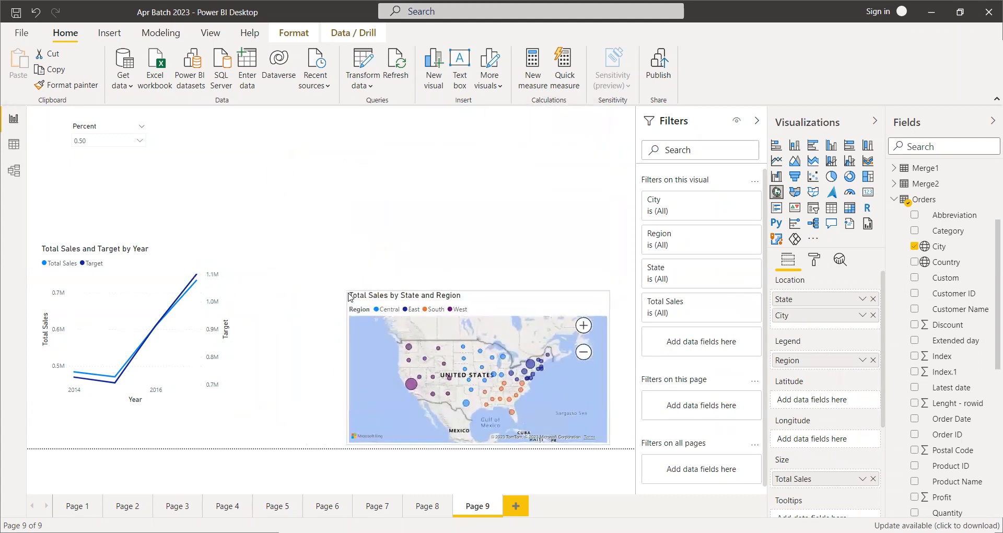
{"action": "left_click", "coordinate": [543, 224]}
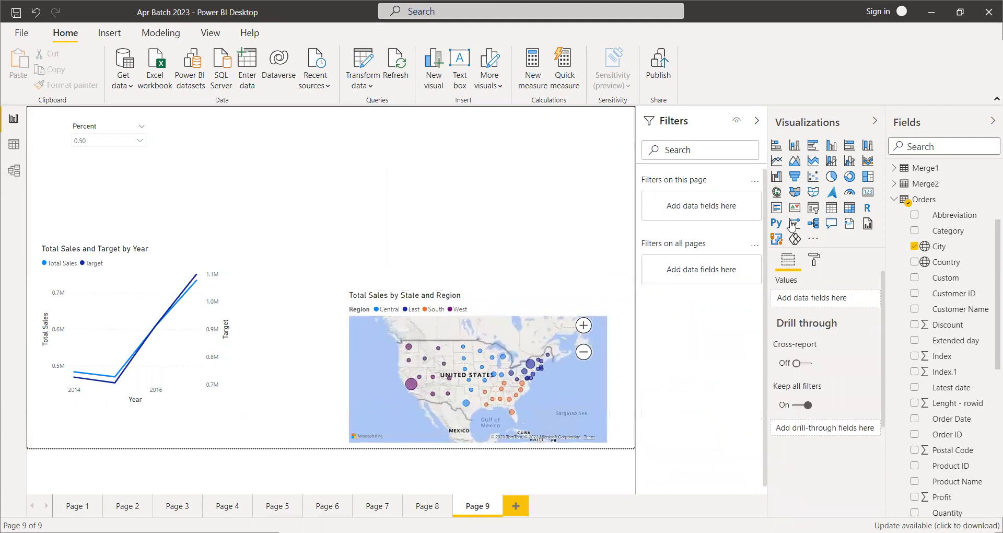
Add an empty matrix visual above the map at about the map's width, and move the Percent slicer slightly down and left.
{"action": "left_click", "coordinate": [851, 215]}
{"action": "left_click_drag", "start_coordinate": [191, 165], "coordinate": [599, 261]}
{"action": "left_click_drag", "start_coordinate": [100, 141], "coordinate": [79, 167]}
{"action": "left_click", "coordinate": [362, 202]}
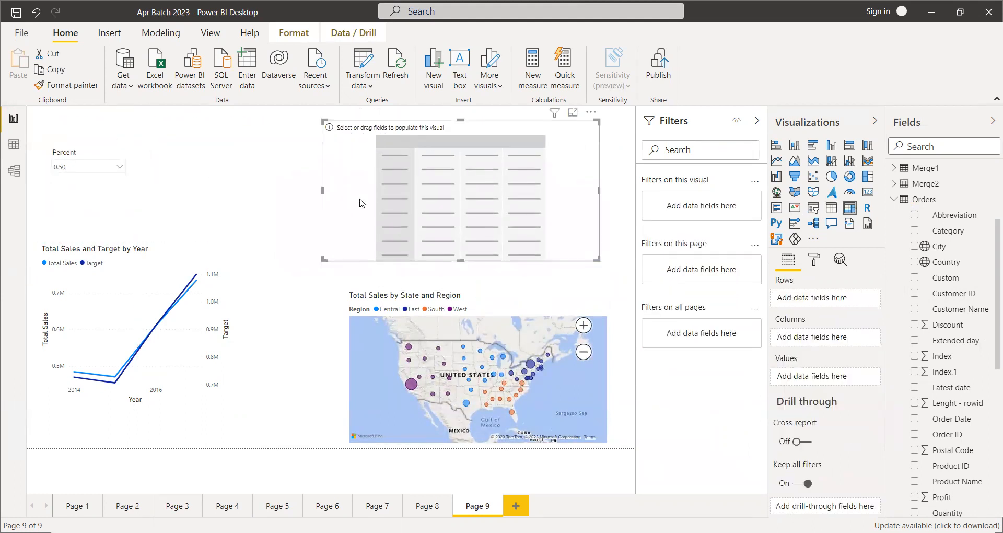
{"action": "left_click_drag", "start_coordinate": [322, 190], "coordinate": [347, 191]}
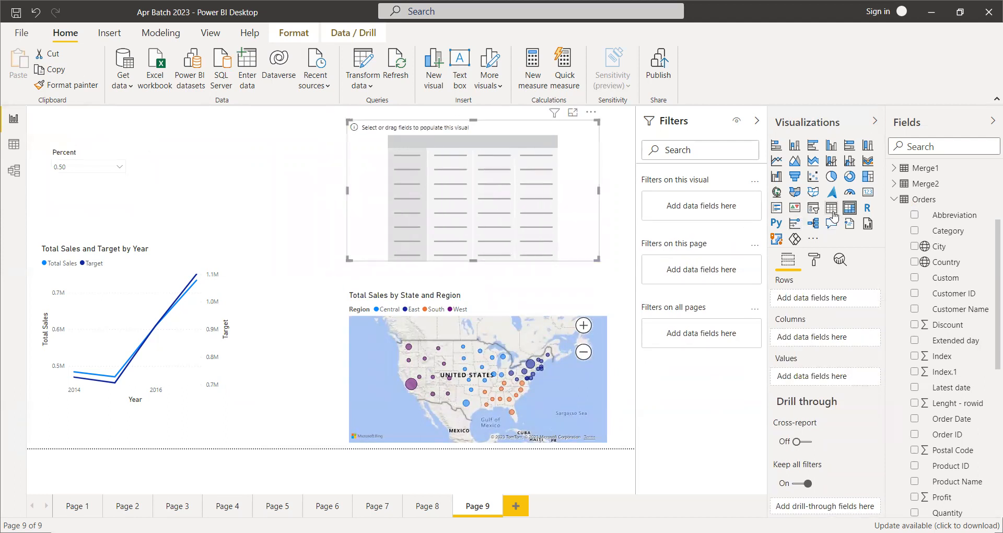
Add a table visual between the Percent slicer and the matrix, and fill it with the Category field.
{"action": "left_click", "coordinate": [327, 193]}
{"action": "left_click", "coordinate": [834, 210]}
{"action": "left_click", "coordinate": [835, 209]}
{"action": "left_click_drag", "start_coordinate": [219, 171], "coordinate": [227, 150]}
{"action": "left_click_drag", "start_coordinate": [250, 190], "coordinate": [327, 260]}
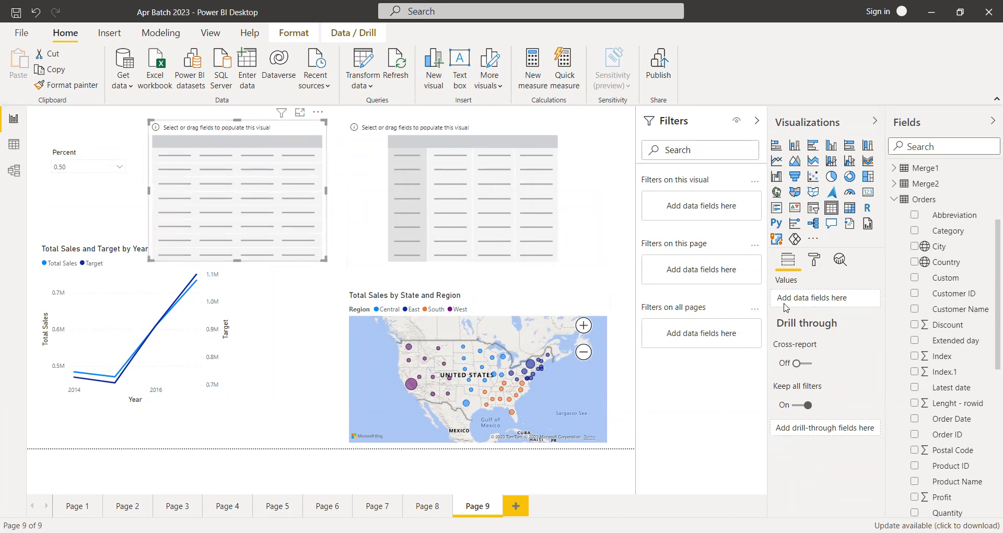
{"action": "left_click_drag", "start_coordinate": [947, 263], "coordinate": [922, 279]}
{"action": "left_click_drag", "start_coordinate": [956, 239], "coordinate": [841, 302]}
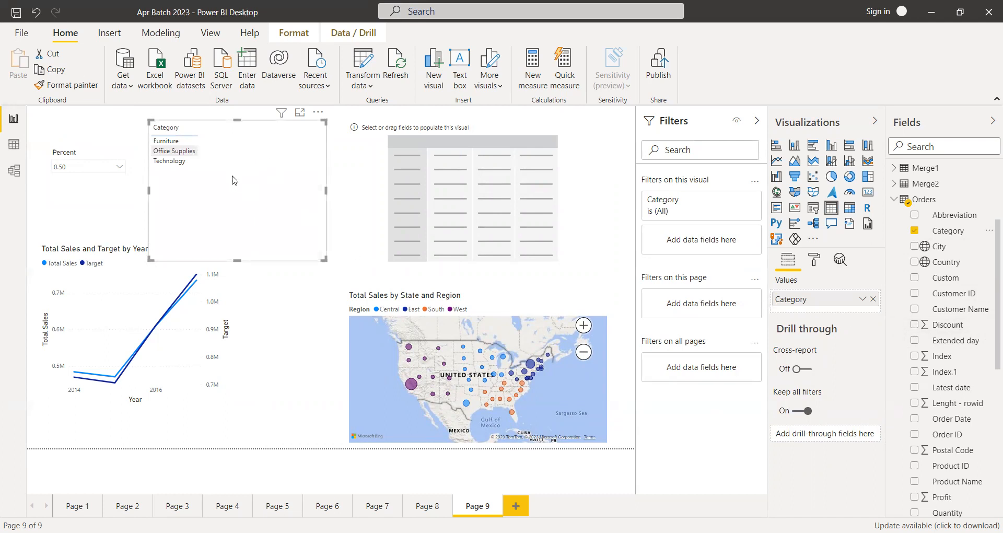
Add the Region field to the table beside Category, and insert the Sales field between them.
{"action": "left_click", "coordinate": [481, 132]}
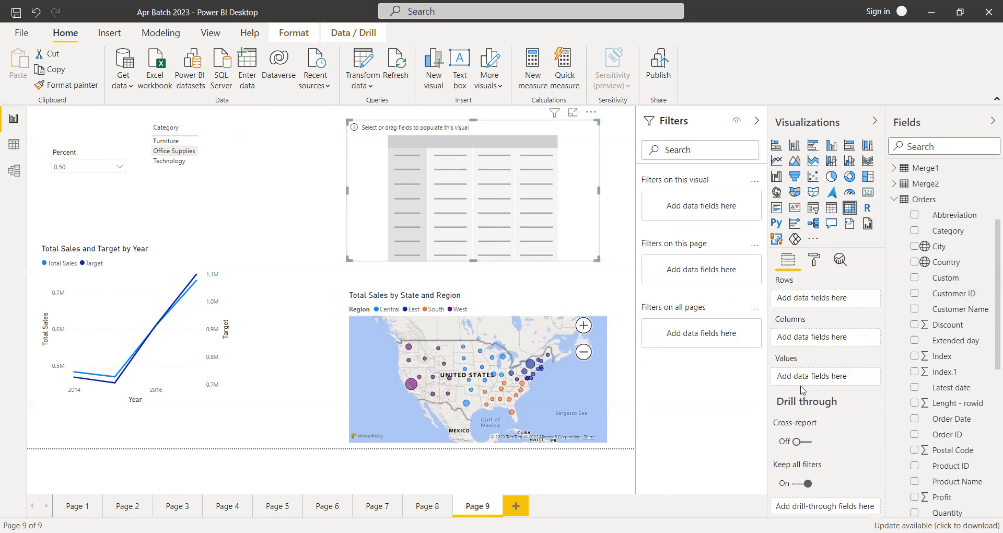
{"action": "left_click", "coordinate": [219, 167]}
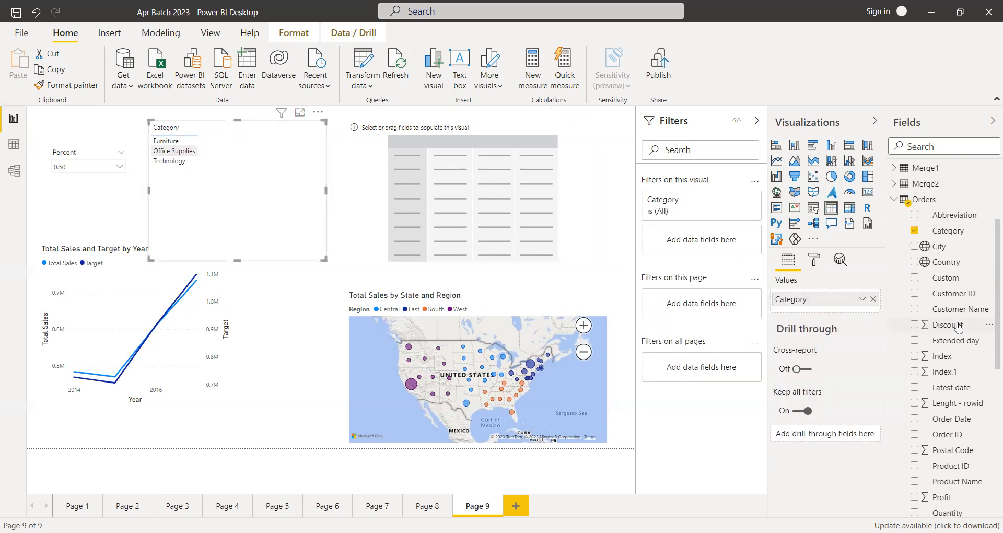
{"action": "left_click_drag", "start_coordinate": [953, 294], "coordinate": [907, 299]}
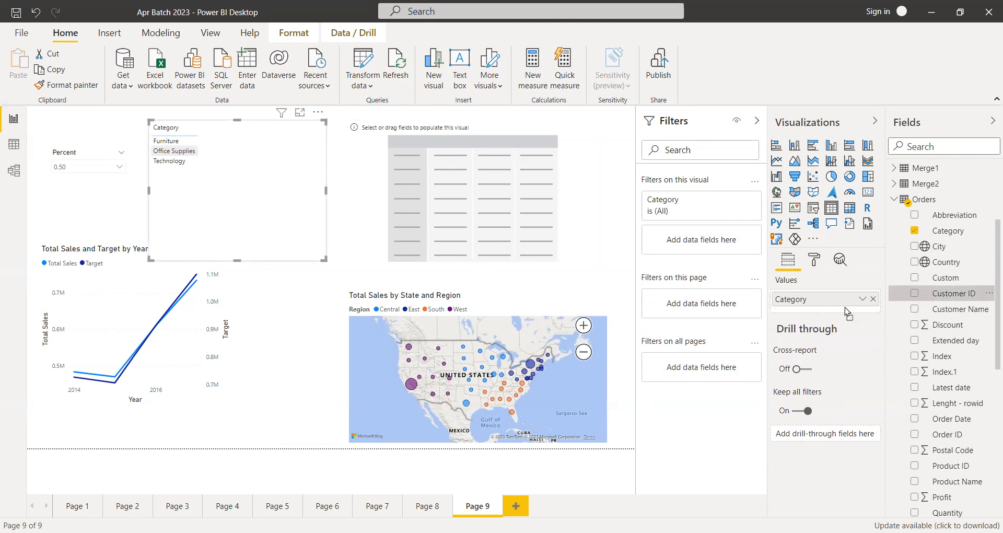
{"action": "left_click_drag", "start_coordinate": [845, 307], "coordinate": [955, 304]}
{"action": "scroll", "coordinate": [958, 413], "scroll_direction": "down", "scroll_amount": 1}
{"action": "scroll", "coordinate": [958, 418], "scroll_direction": "down", "scroll_amount": 1}
{"action": "left_click_drag", "start_coordinate": [943, 468], "coordinate": [821, 312]}
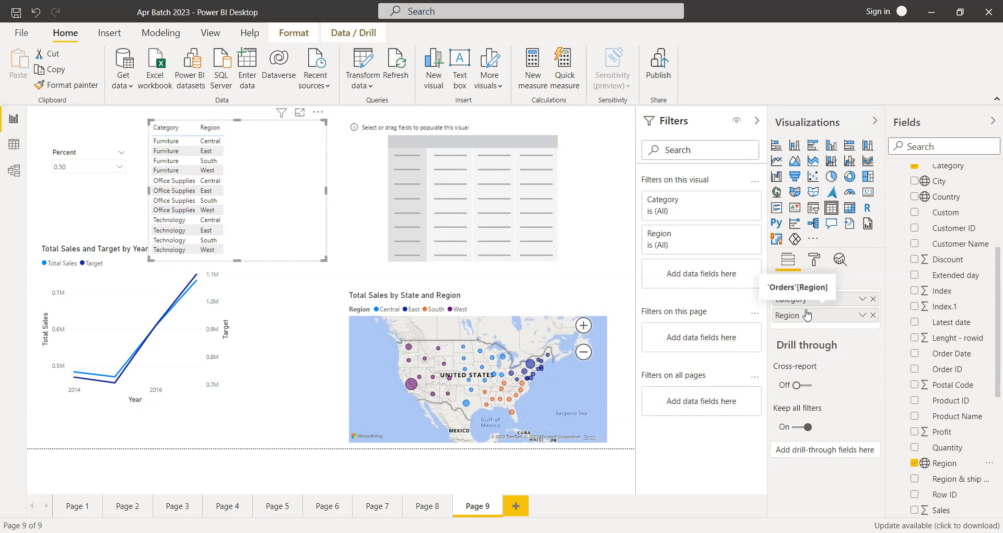
{"action": "scroll", "coordinate": [954, 464], "scroll_direction": "down", "scroll_amount": 3}
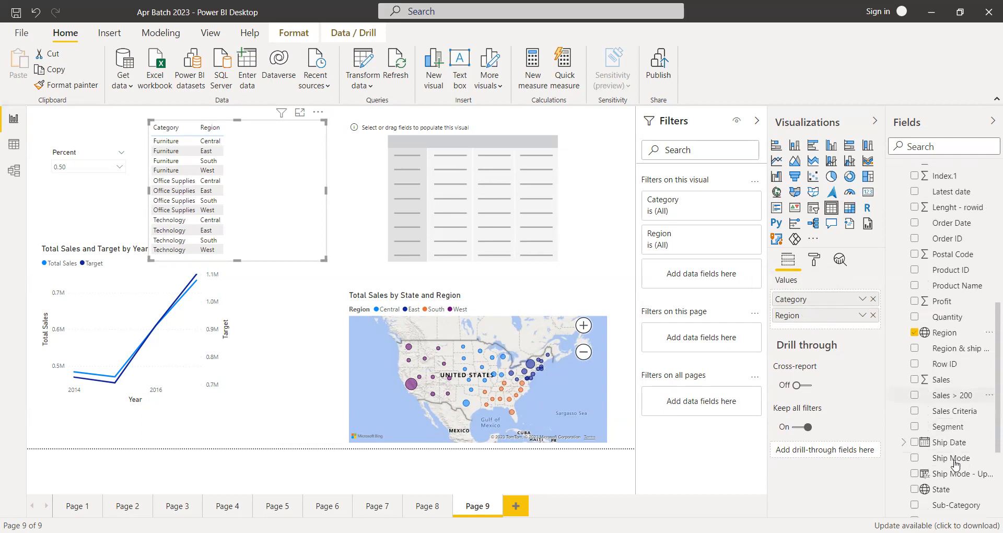
{"action": "left_click_drag", "start_coordinate": [942, 380], "coordinate": [812, 313]}
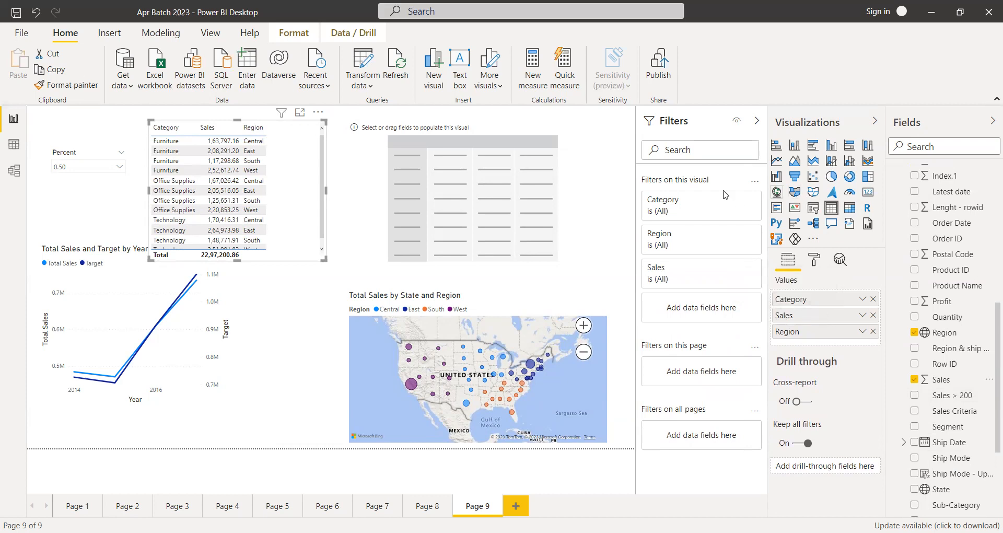
Set Category and Sub-Category as the matrix rows, and expand all categories to sub-category level.
{"action": "left_click", "coordinate": [575, 195]}
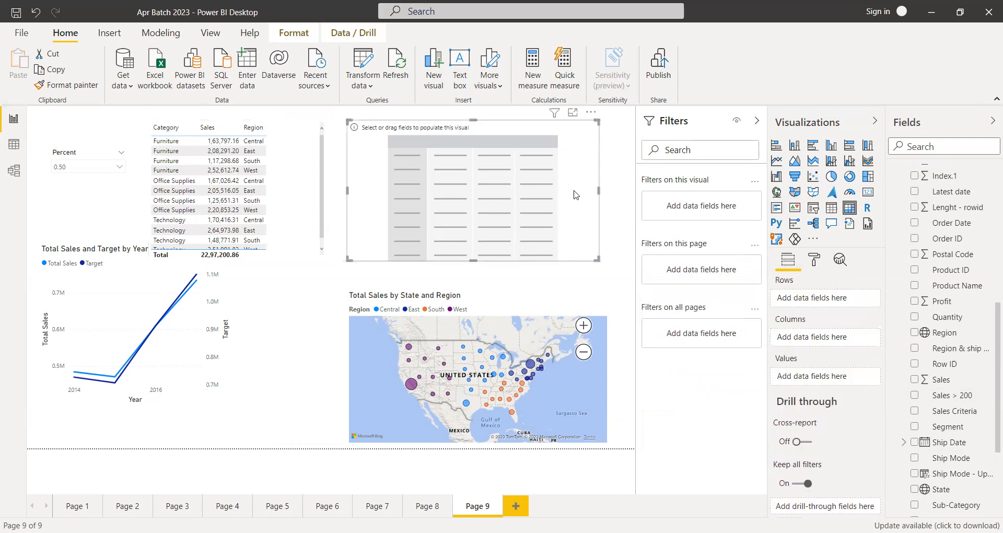
{"action": "left_click", "coordinate": [303, 184]}
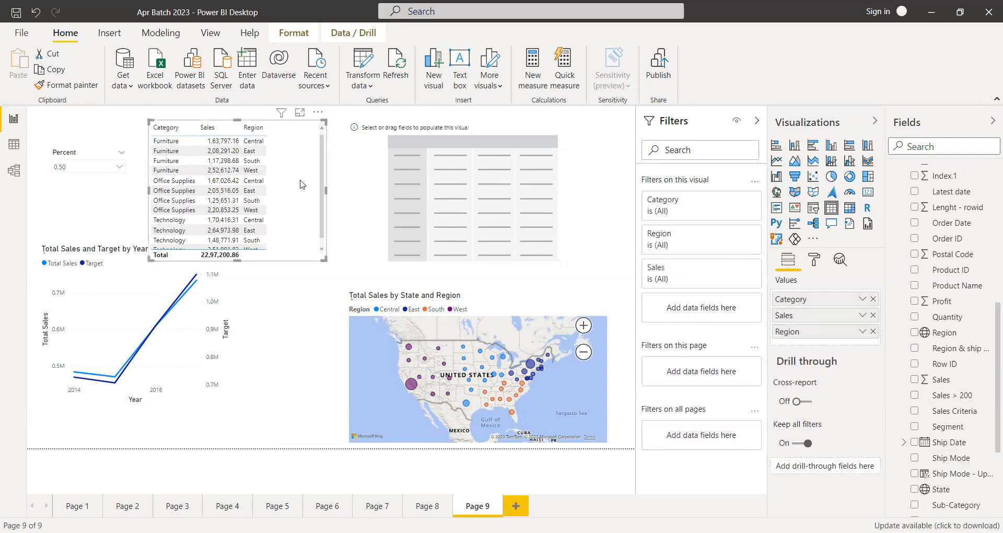
{"action": "left_click", "coordinate": [572, 208]}
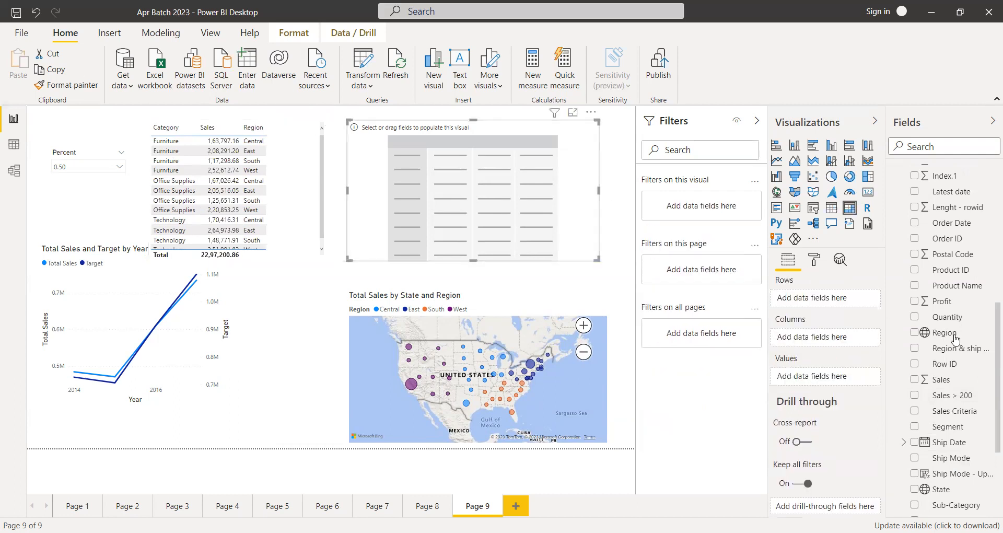
{"action": "scroll", "coordinate": [950, 345], "scroll_direction": "up", "scroll_amount": 3}
{"action": "scroll", "coordinate": [950, 345], "scroll_direction": "up", "scroll_amount": 5}
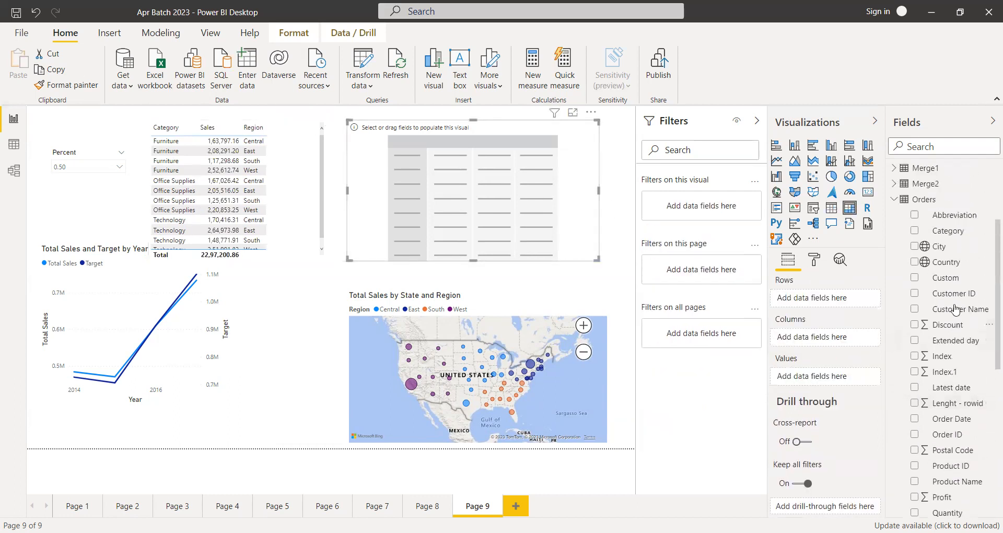
{"action": "left_click_drag", "start_coordinate": [947, 232], "coordinate": [838, 294]}
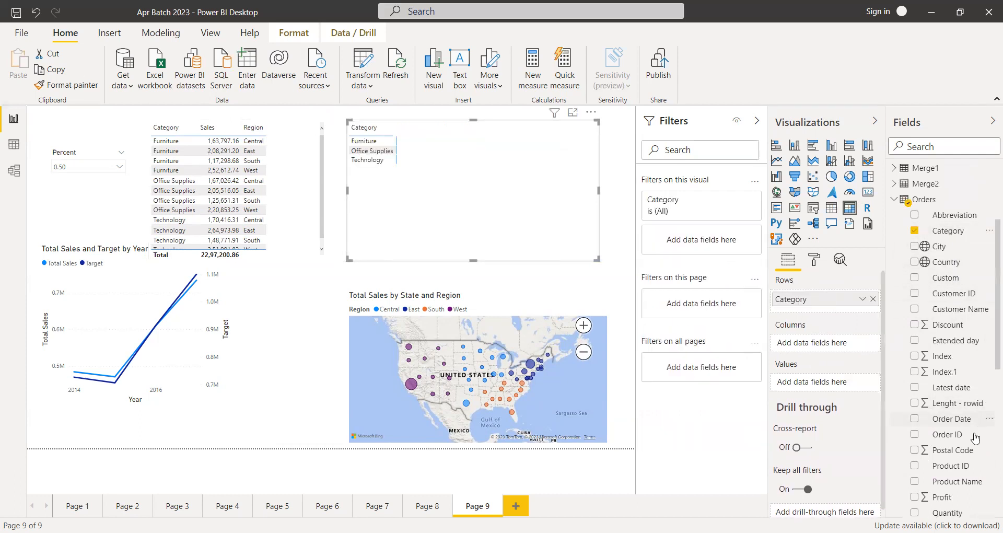
{"action": "scroll", "coordinate": [972, 441], "scroll_direction": "down", "scroll_amount": 5}
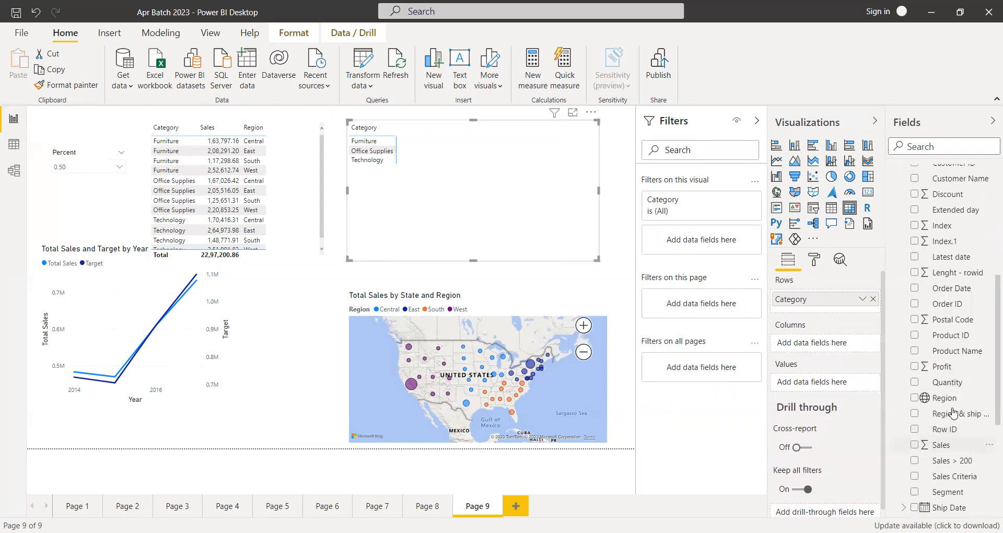
{"action": "scroll", "coordinate": [965, 454], "scroll_direction": "down", "scroll_amount": 5}
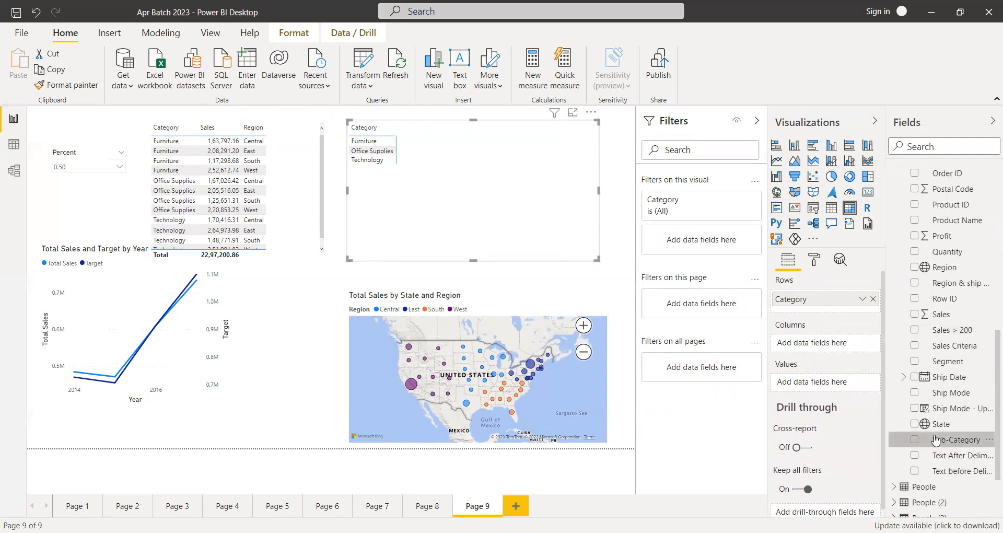
{"action": "left_click_drag", "start_coordinate": [855, 307], "coordinate": [855, 309]}
{"action": "left_click", "coordinate": [530, 114]}
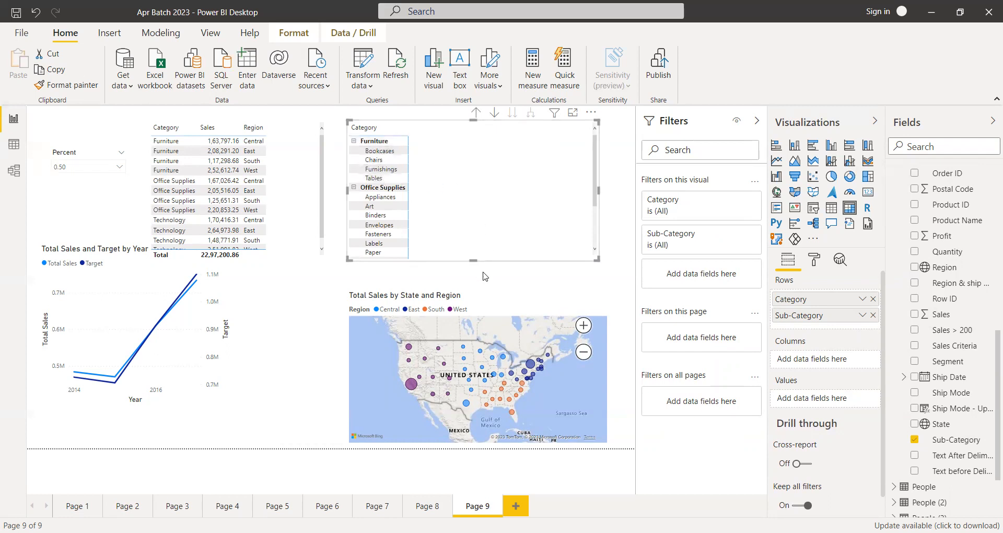
Lower the map's upper edge to reduce its height, and extend the matrix downward into the freed space.
{"action": "left_click_drag", "start_coordinate": [478, 291], "coordinate": [484, 344]}
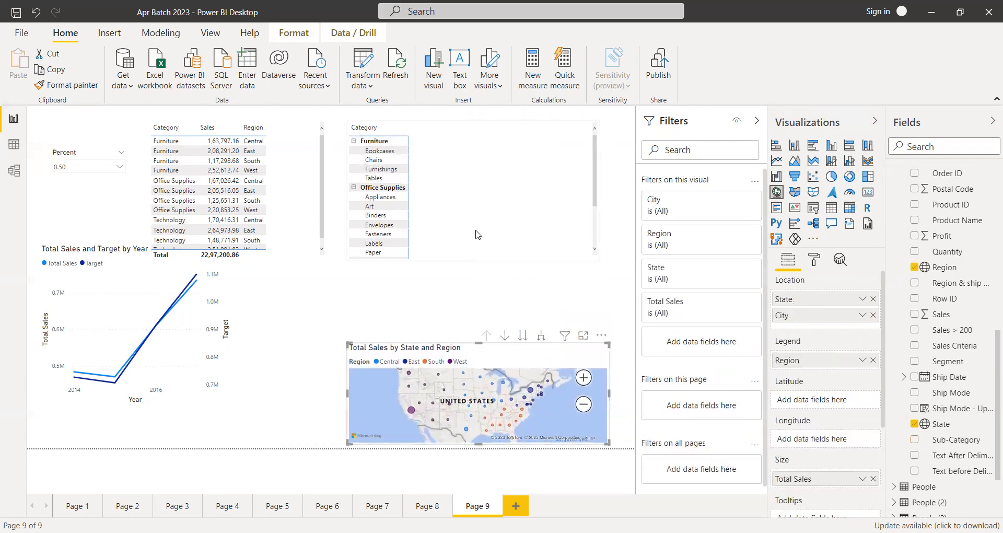
{"action": "left_click", "coordinate": [474, 262]}
{"action": "left_click_drag", "start_coordinate": [472, 261], "coordinate": [474, 319]}
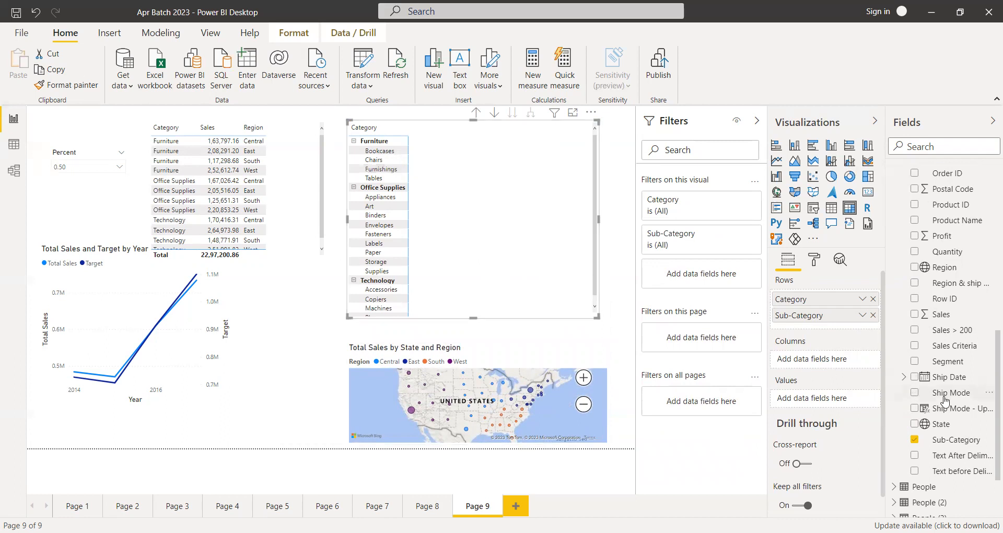
Set Region as the matrix columns and the Total Sales measure as its values, and widen the matrix slightly toward the table.
{"action": "scroll", "coordinate": [952, 418], "scroll_direction": "up", "scroll_amount": 3}
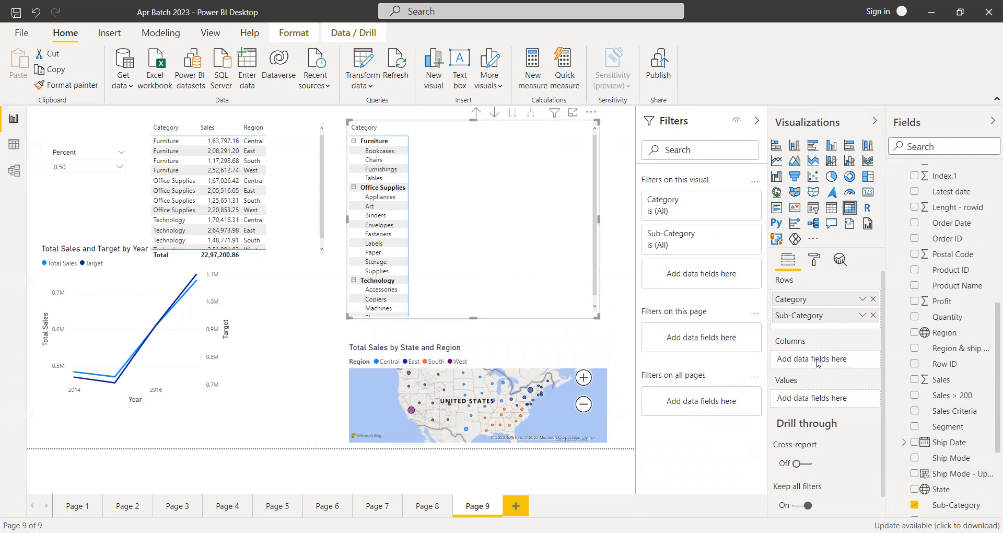
{"action": "left_click_drag", "start_coordinate": [924, 335], "coordinate": [828, 360]}
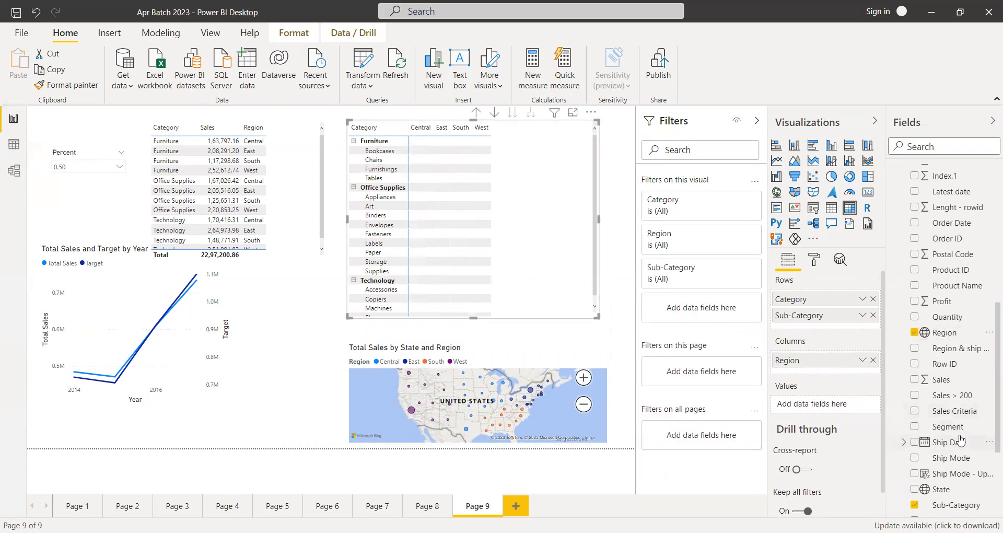
{"action": "scroll", "coordinate": [961, 431], "scroll_direction": "up", "scroll_amount": 10}
{"action": "left_click", "coordinate": [894, 261]}
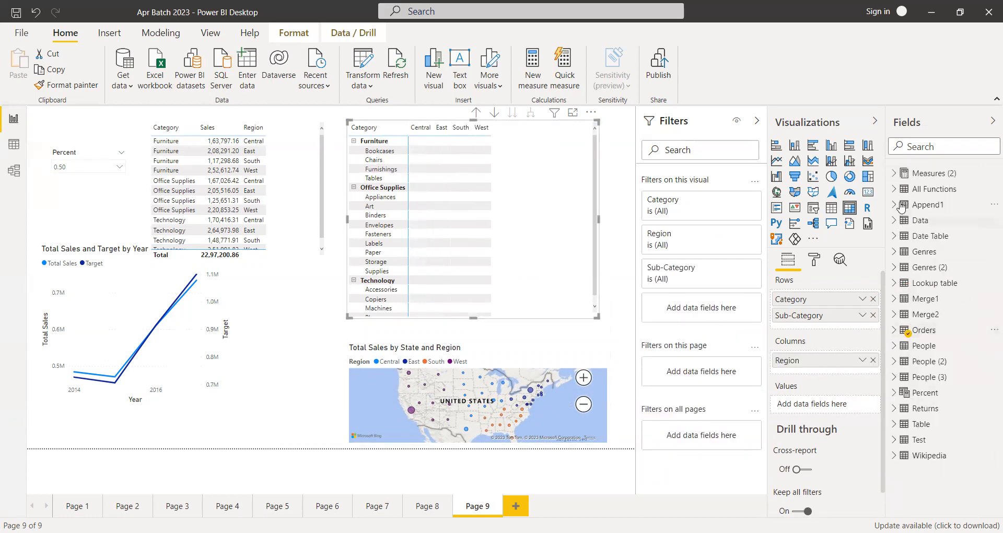
{"action": "left_click", "coordinate": [894, 173]}
{"action": "left_click_drag", "start_coordinate": [937, 271], "coordinate": [835, 407]}
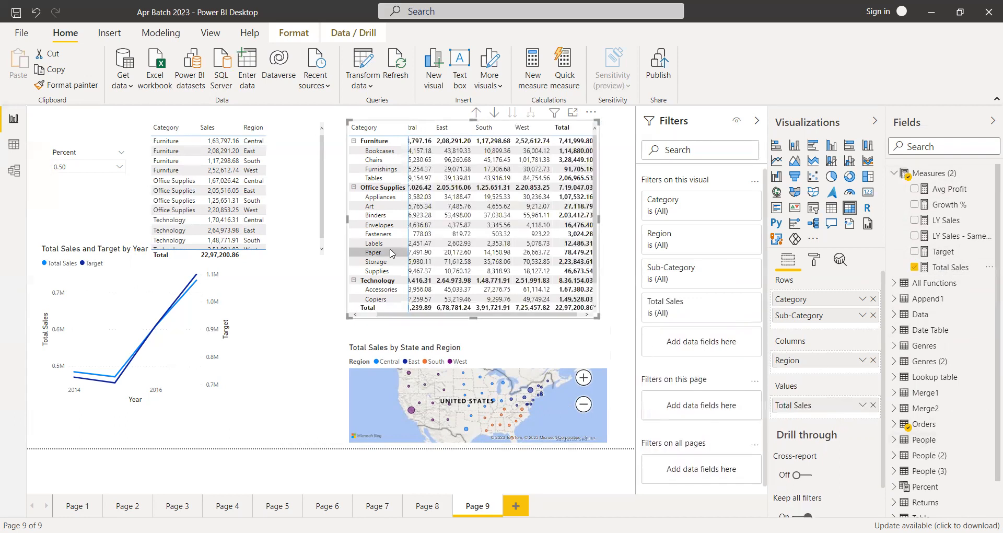
{"action": "left_click_drag", "start_coordinate": [343, 224], "coordinate": [331, 225]}
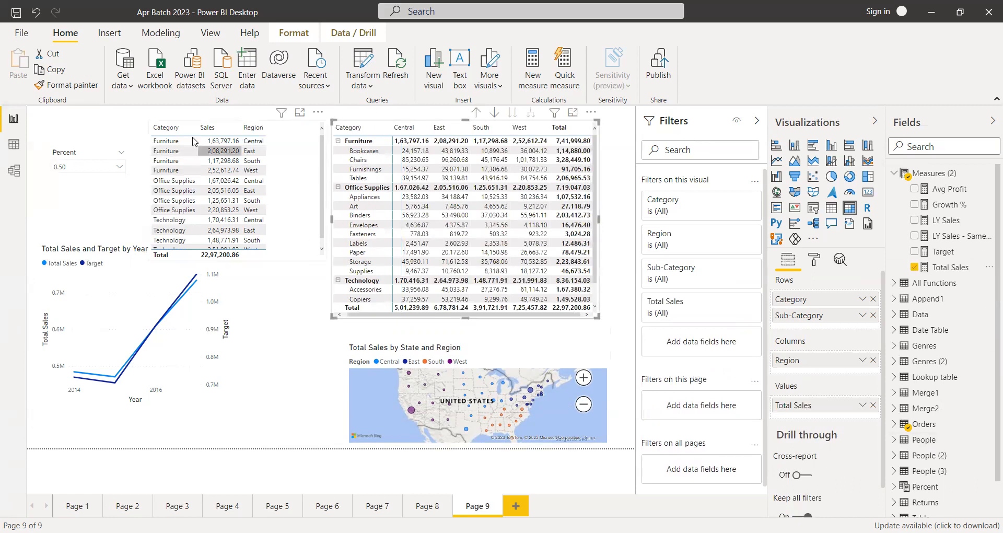
Move Region ahead of Sales in the table's column order, and compare its field setup with the matrix's.
{"action": "left_click", "coordinate": [272, 174]}
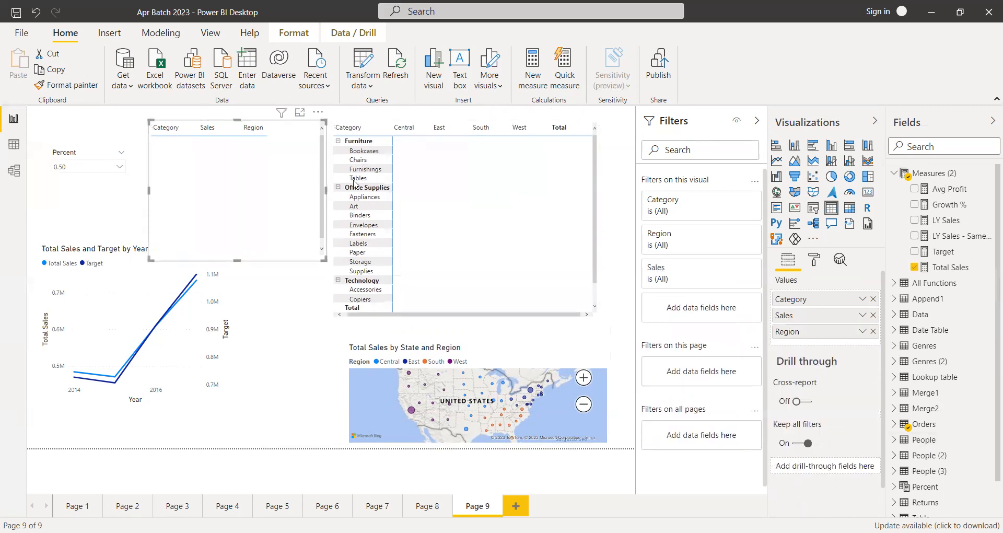
{"action": "left_click_drag", "start_coordinate": [809, 332], "coordinate": [819, 311]}
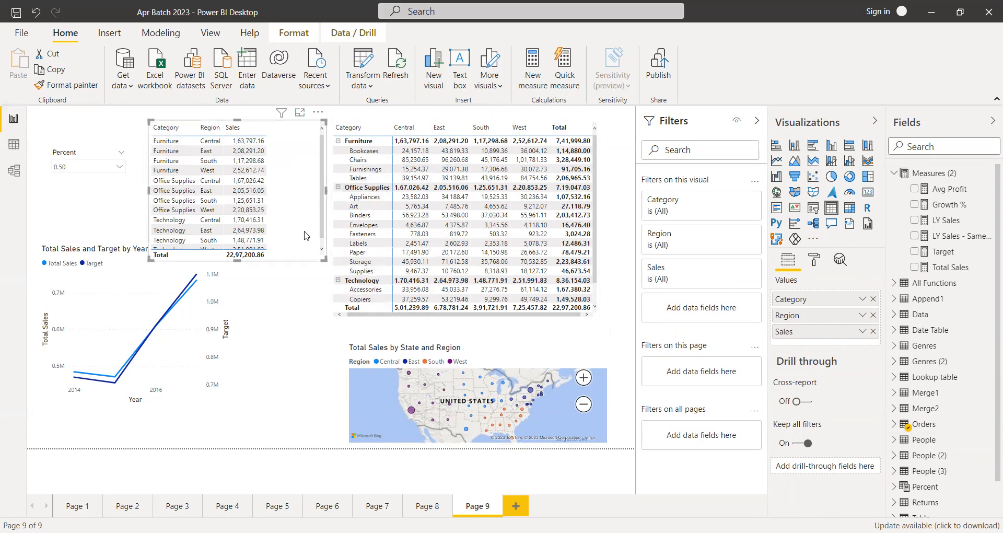
{"action": "left_click", "coordinate": [398, 313]}
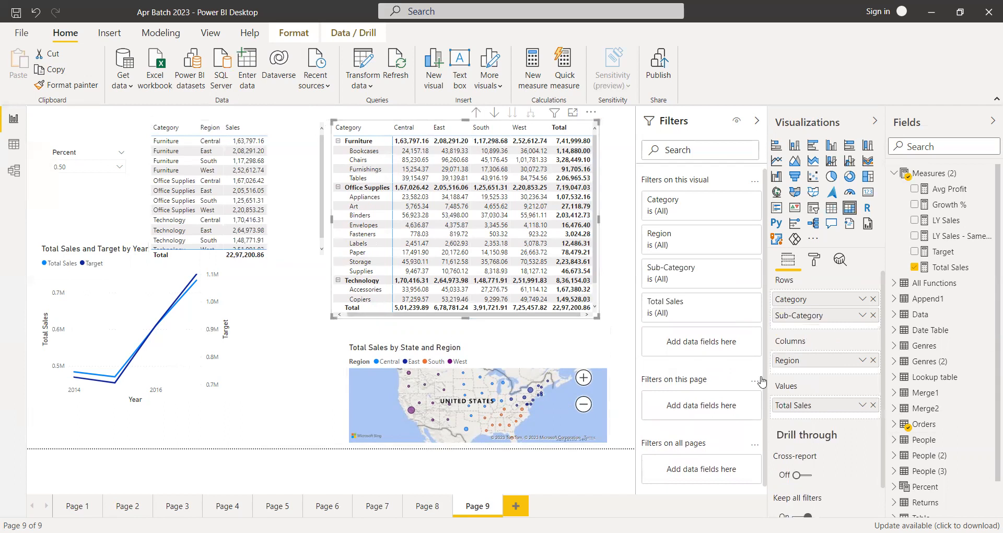
{"action": "left_click", "coordinate": [288, 227]}
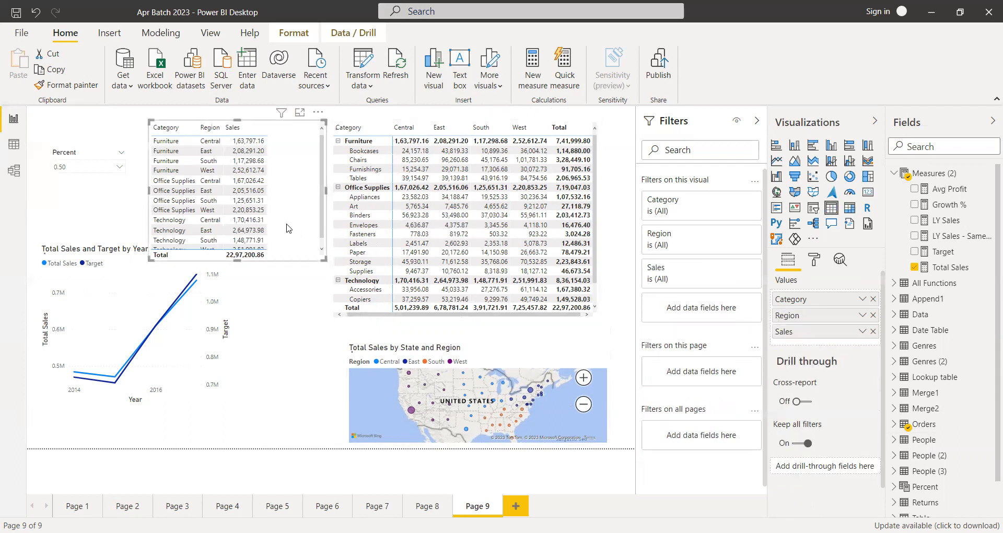
Enlarge the matrix at its lower-right corner, down over the map's title and slightly beyond the map's right edge.
{"action": "left_click", "coordinate": [412, 318]}
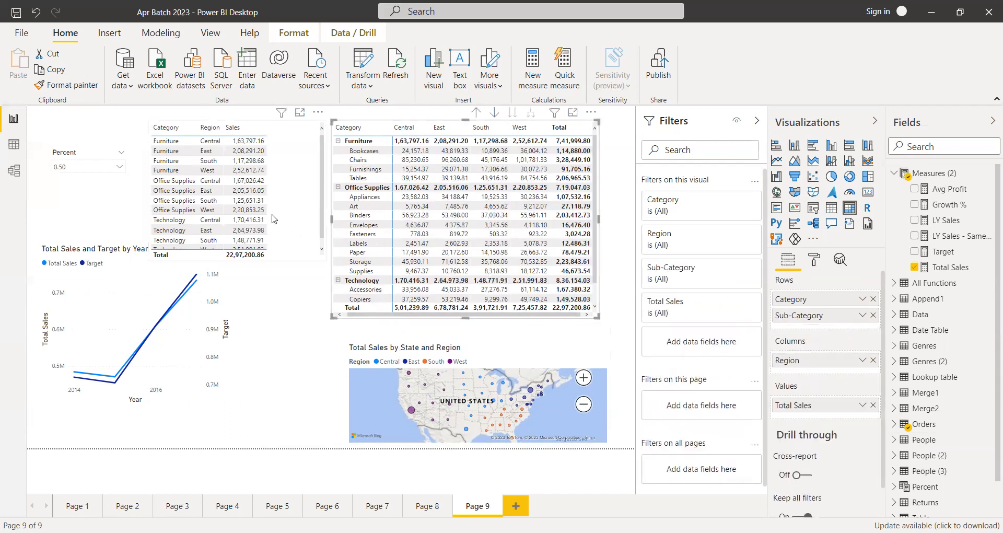
{"action": "left_click", "coordinate": [272, 218]}
{"action": "left_click", "coordinate": [411, 318]}
{"action": "left_click_drag", "start_coordinate": [597, 317], "coordinate": [619, 345]}
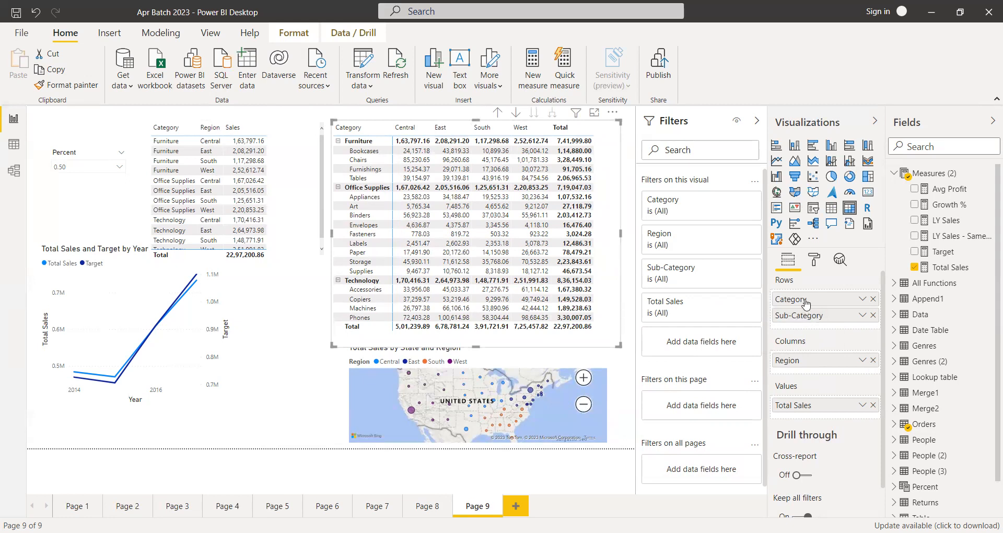
Put Region in the matrix rows and Category with Sub-Category in the columns, and expand the columns to sub-category level.
{"action": "mouse_move", "coordinate": [800, 299]}
{"action": "left_mouse_down"}
{"action": "mouse_move", "coordinate": [816, 369]}
{"action": "mouse_move", "coordinate": [811, 303]}
{"action": "left_mouse_up"}
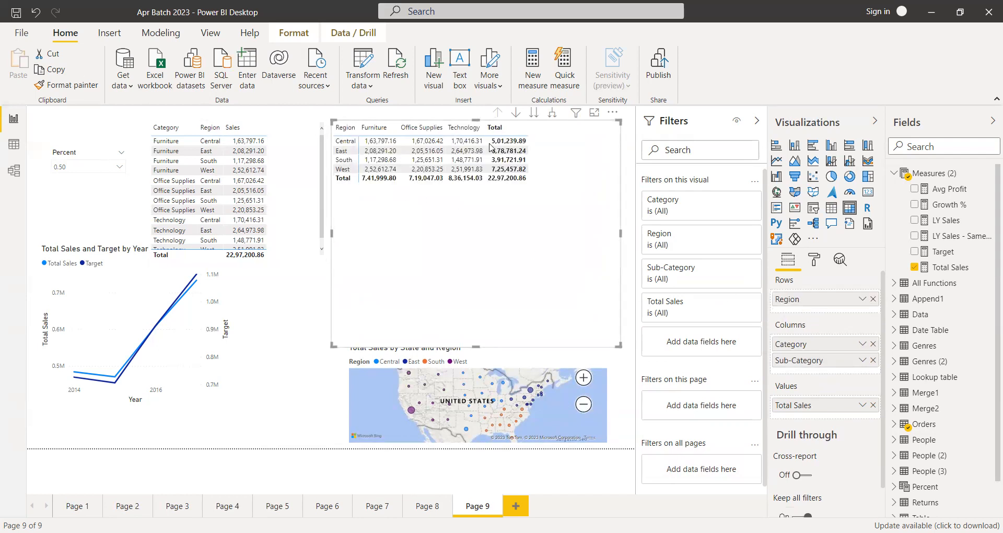
{"action": "left_click", "coordinate": [552, 112]}
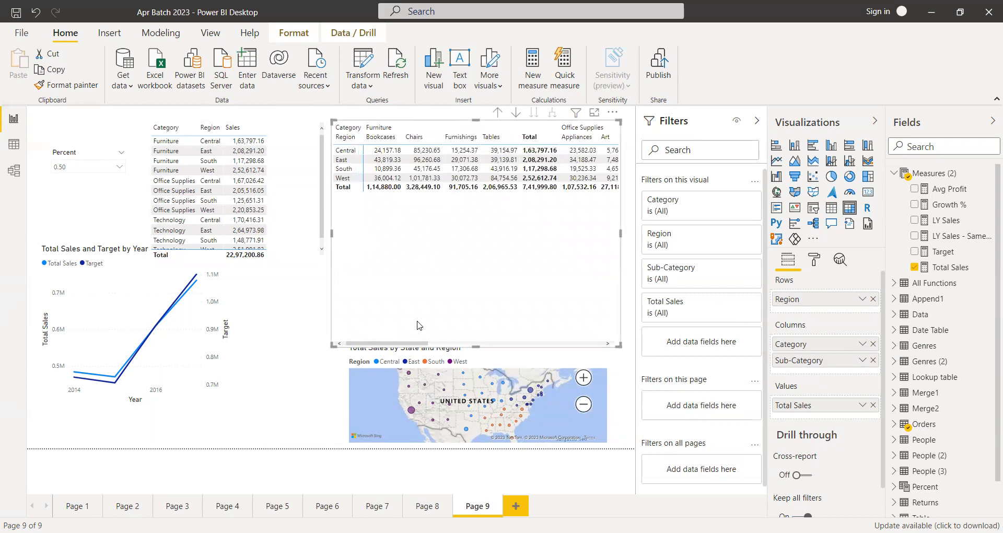
{"action": "mouse_move", "coordinate": [407, 344]}
{"action": "left_mouse_down"}
{"action": "mouse_move", "coordinate": [474, 350]}
{"action": "mouse_move", "coordinate": [405, 347]}
{"action": "left_mouse_up"}
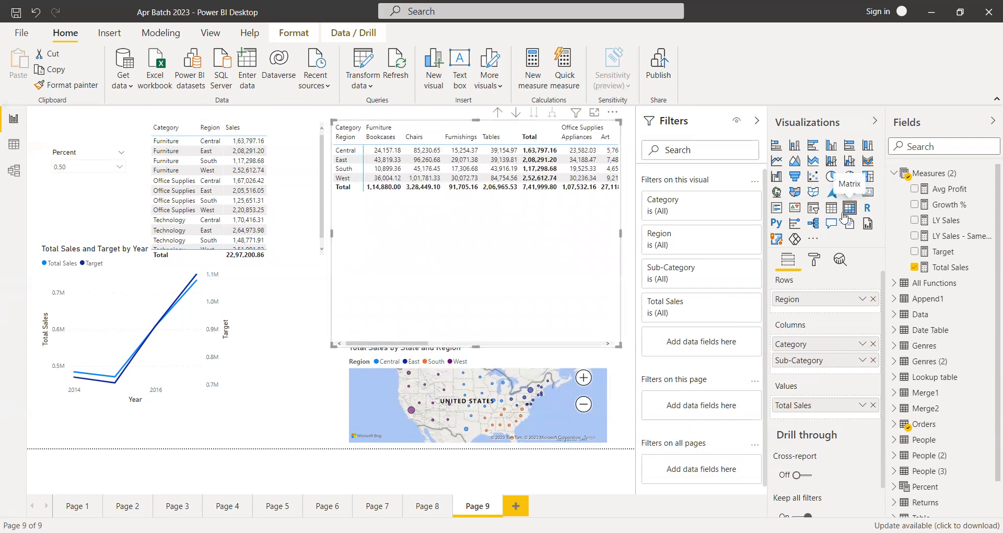
Check which filters and slicers affect the table visual.
{"action": "left_click", "coordinate": [291, 177]}
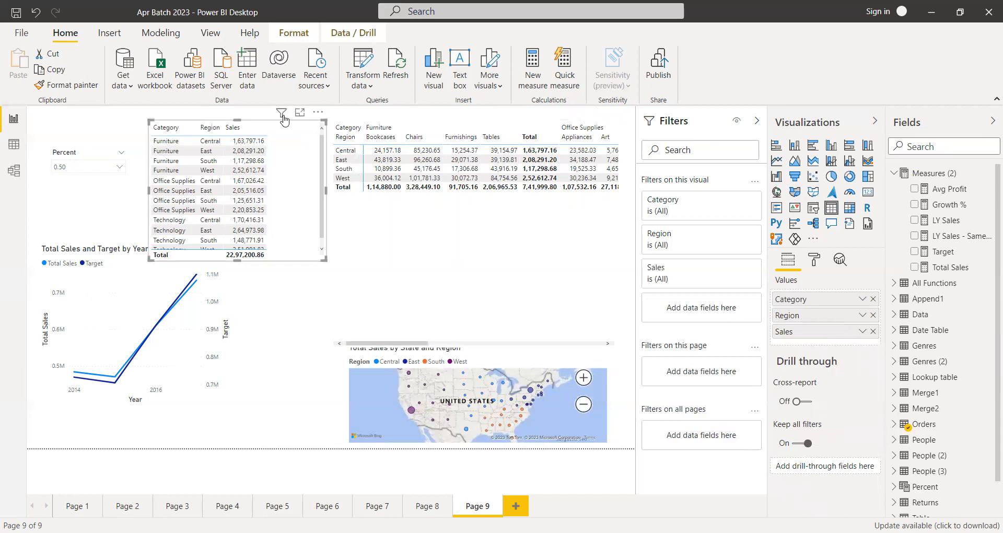
{"action": "mouse_move", "coordinate": [281, 115]}
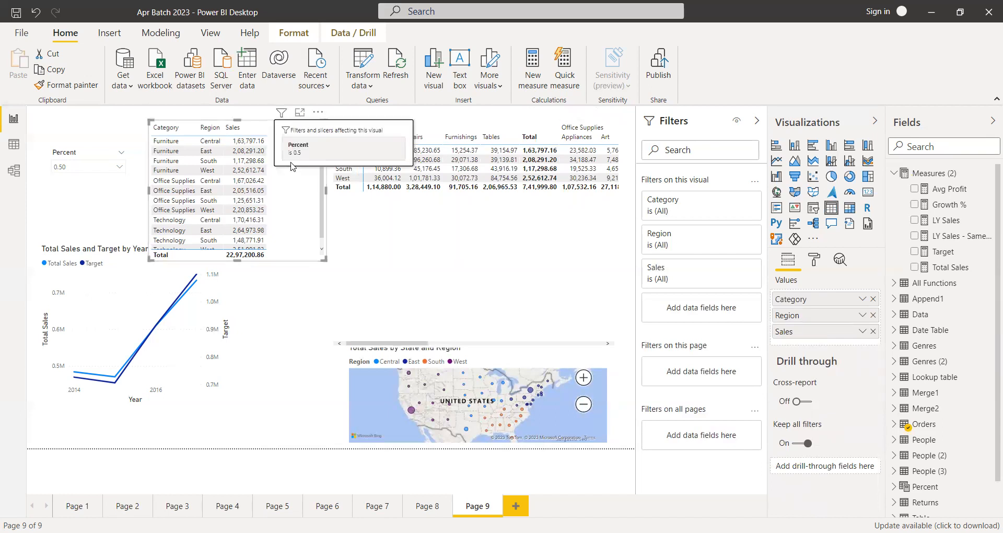
Return Category and Sub-Category to the matrix rows and Region to the columns, and expand the rows to sub-category level.
{"action": "left_click", "coordinate": [563, 239]}
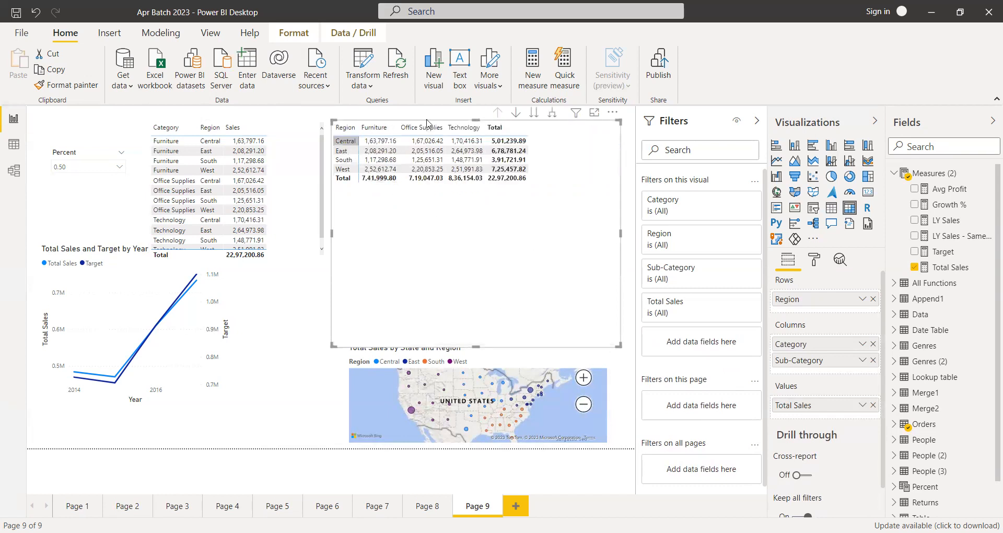
{"action": "left_click_drag", "start_coordinate": [808, 350], "coordinate": [816, 379]}
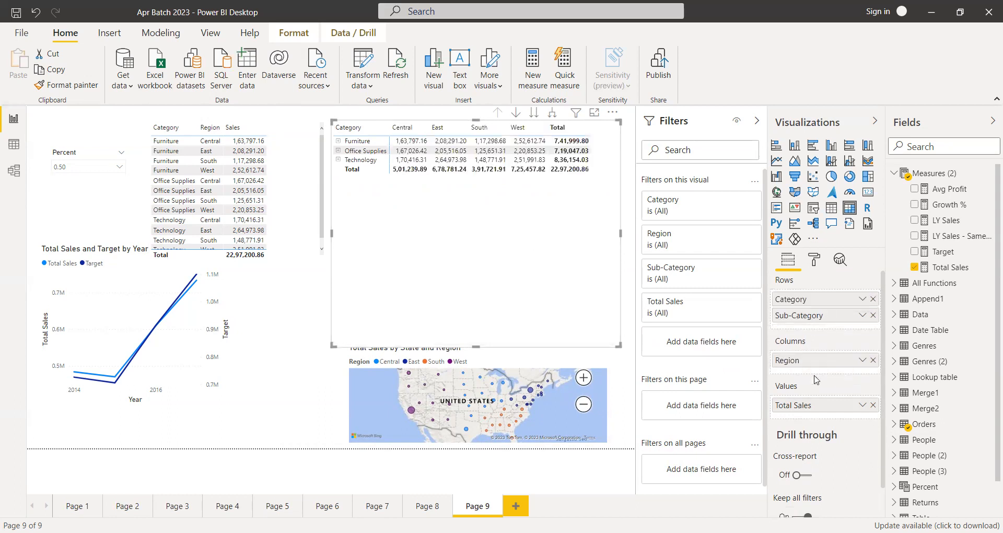
{"action": "left_click", "coordinate": [546, 116]}
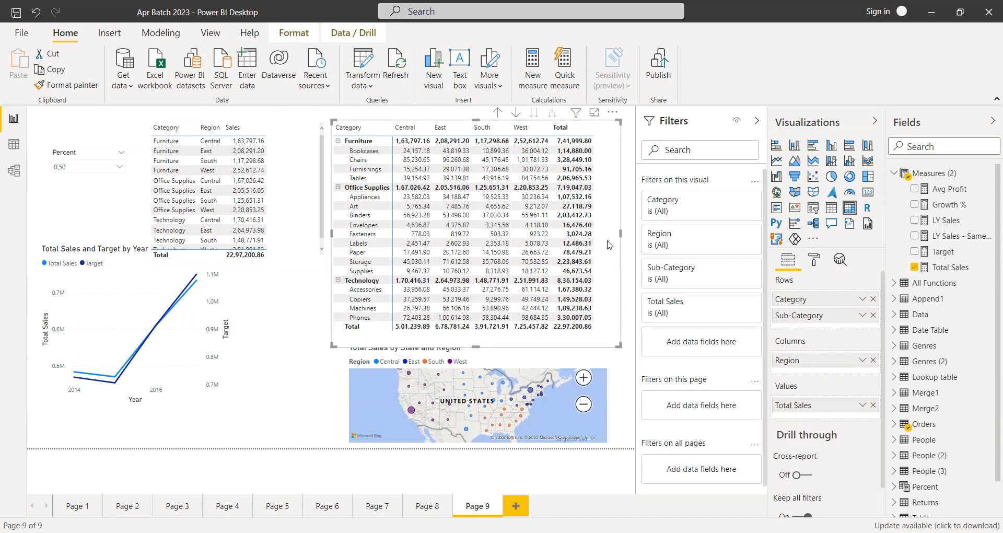
Try the matrix without row subtotals, restore them, and turn off its column subtotals.
{"action": "left_click", "coordinate": [815, 260]}
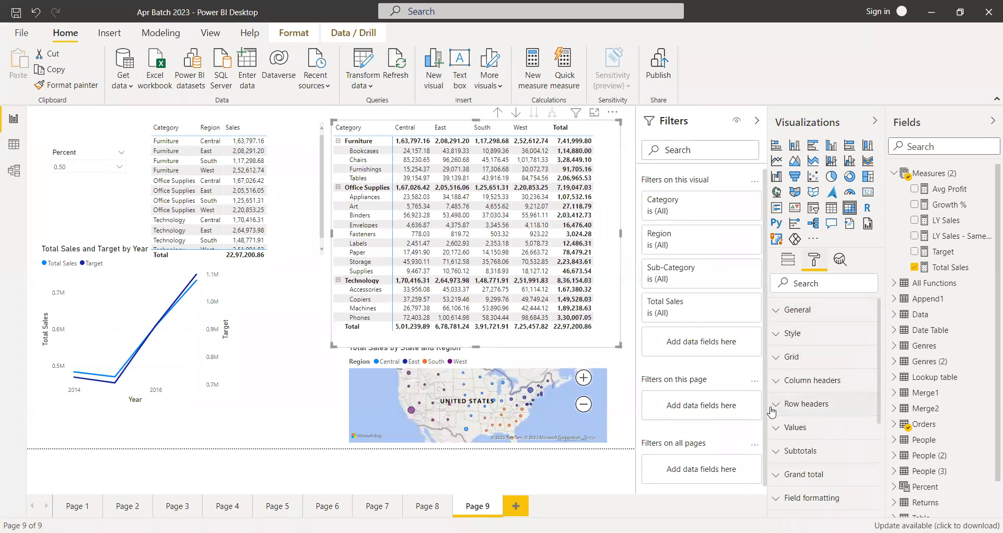
{"action": "scroll", "coordinate": [783, 475], "scroll_direction": "down", "scroll_amount": 1}
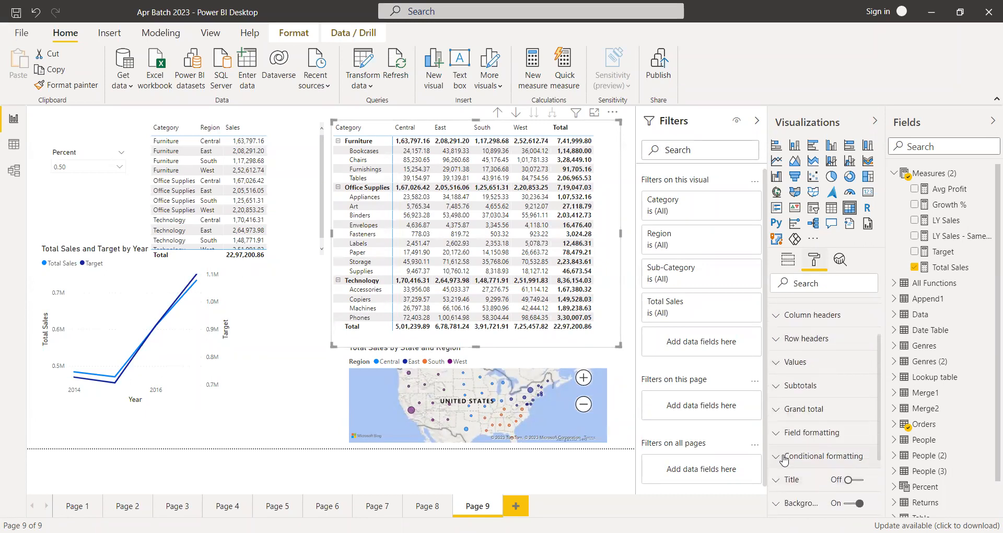
{"action": "left_click", "coordinate": [808, 385]}
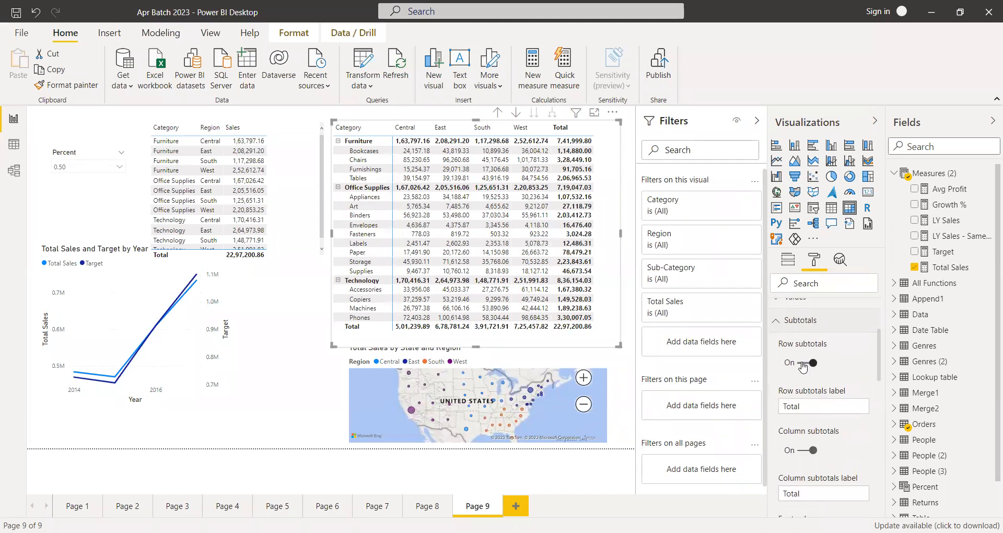
{"action": "left_click", "coordinate": [805, 363]}
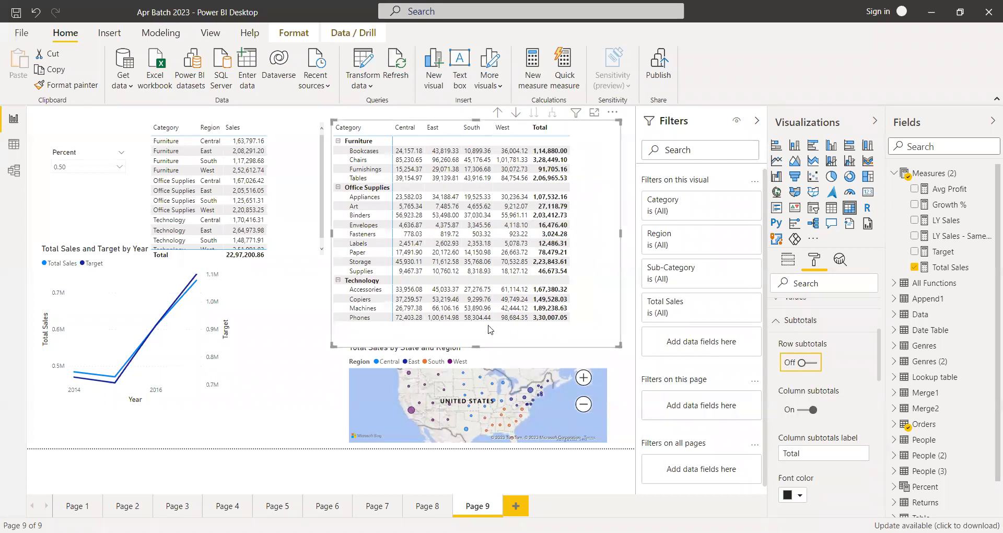
{"action": "left_click", "coordinate": [807, 364]}
{"action": "left_click", "coordinate": [807, 450]}
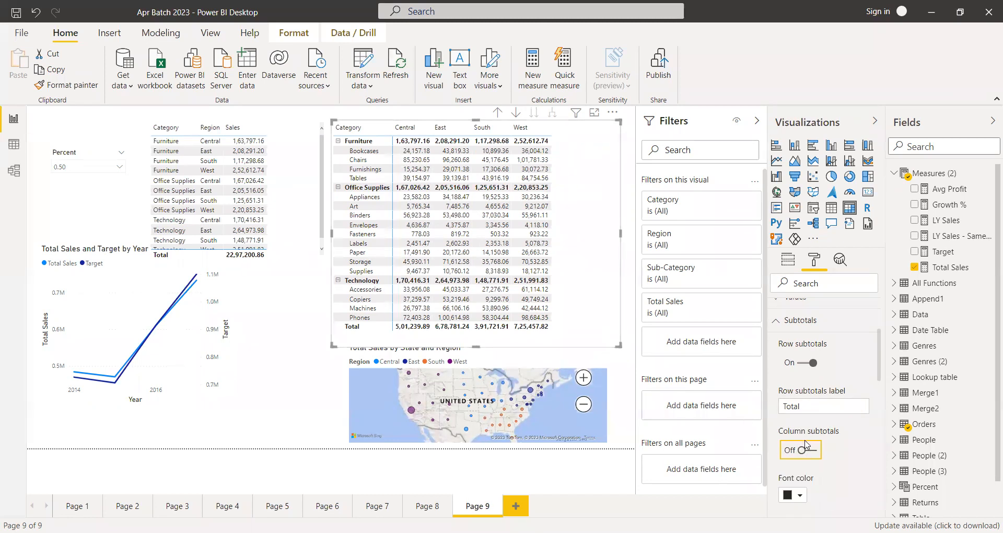
{"action": "scroll", "coordinate": [838, 450], "scroll_direction": "down", "scroll_amount": 2}
{"action": "scroll", "coordinate": [837, 460], "scroll_direction": "down", "scroll_amount": 4}
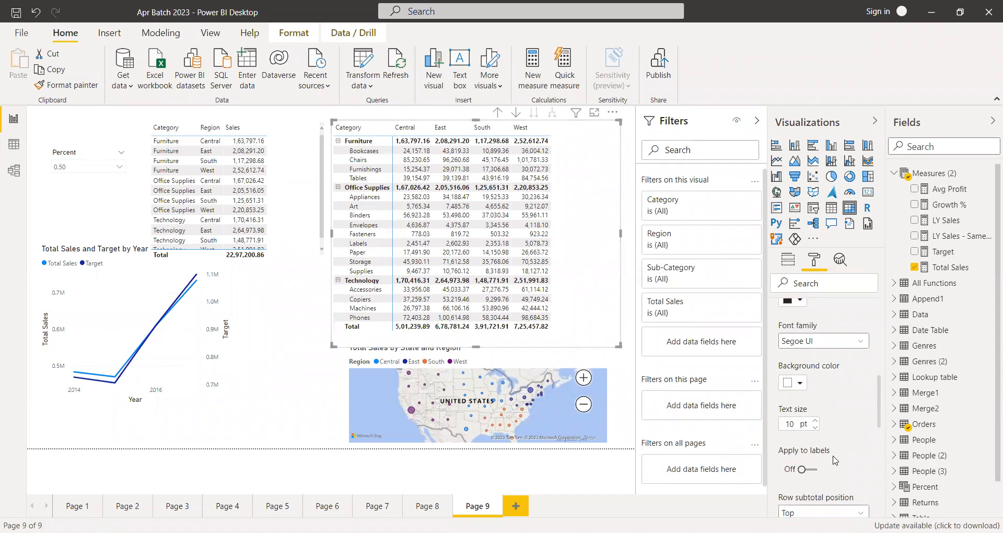
{"action": "scroll", "coordinate": [836, 461], "scroll_direction": "up", "scroll_amount": 6}
{"action": "left_click", "coordinate": [776, 456]}
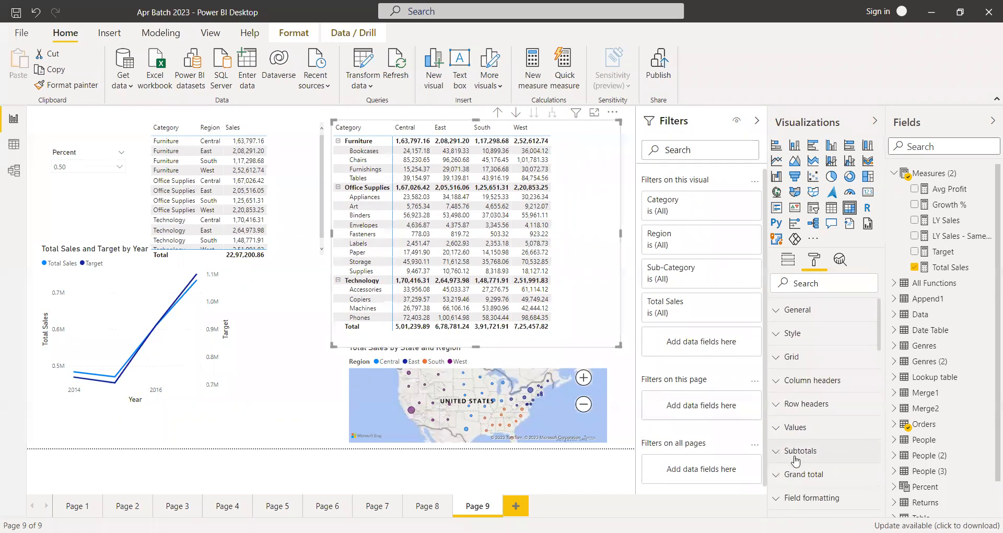
Try background color and font color conditional formatting in turn on the matrix's Total Sales values, switching each off again.
{"action": "scroll", "coordinate": [789, 471], "scroll_direction": "down", "scroll_amount": 2}
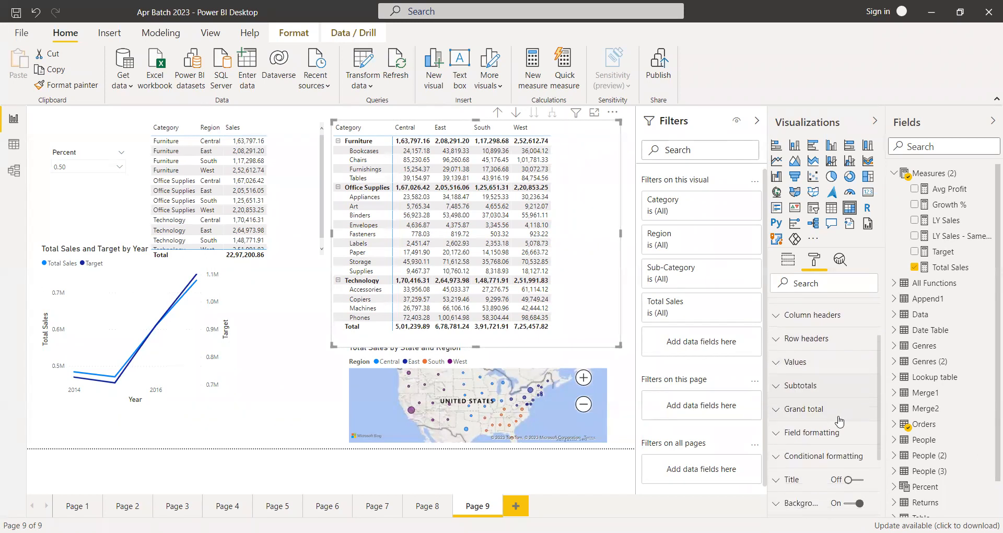
{"action": "left_click", "coordinate": [776, 460]}
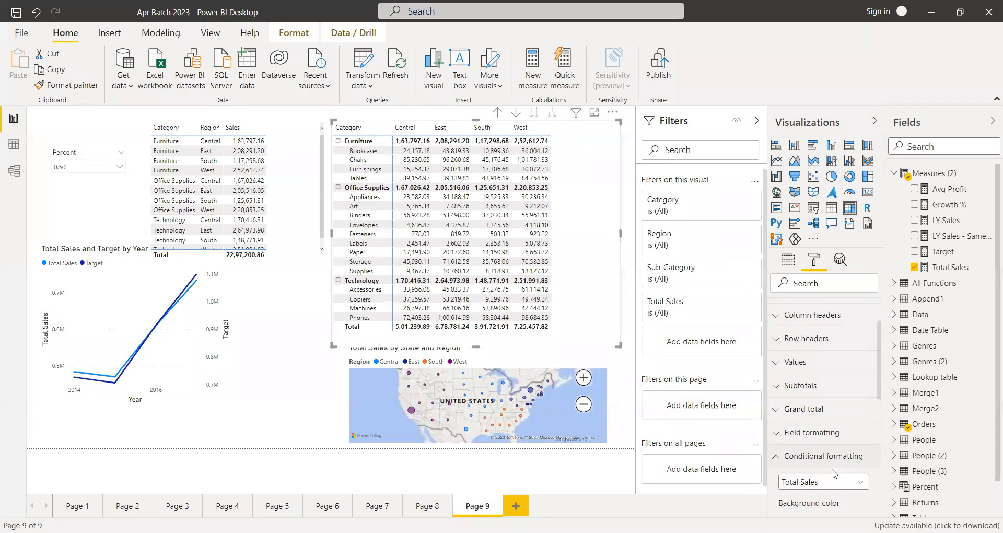
{"action": "scroll", "coordinate": [835, 476], "scroll_direction": "down", "scroll_amount": 4}
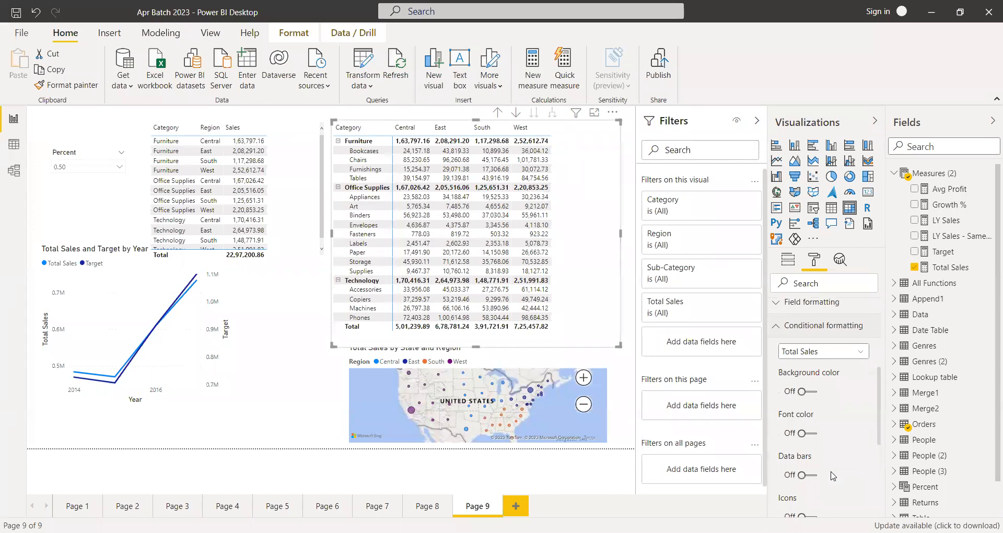
{"action": "left_click", "coordinate": [809, 391]}
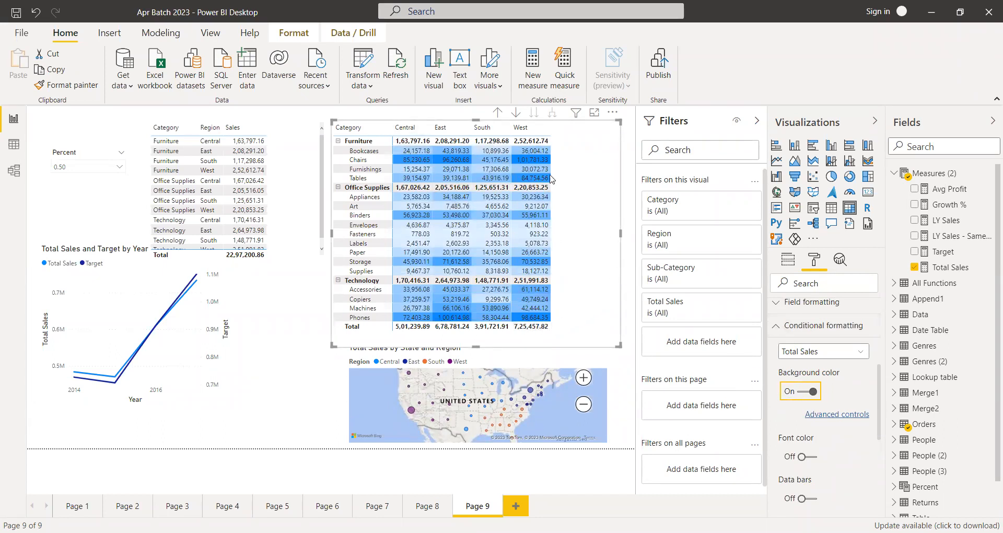
{"action": "left_click", "coordinate": [810, 391]}
{"action": "left_click", "coordinate": [807, 434]}
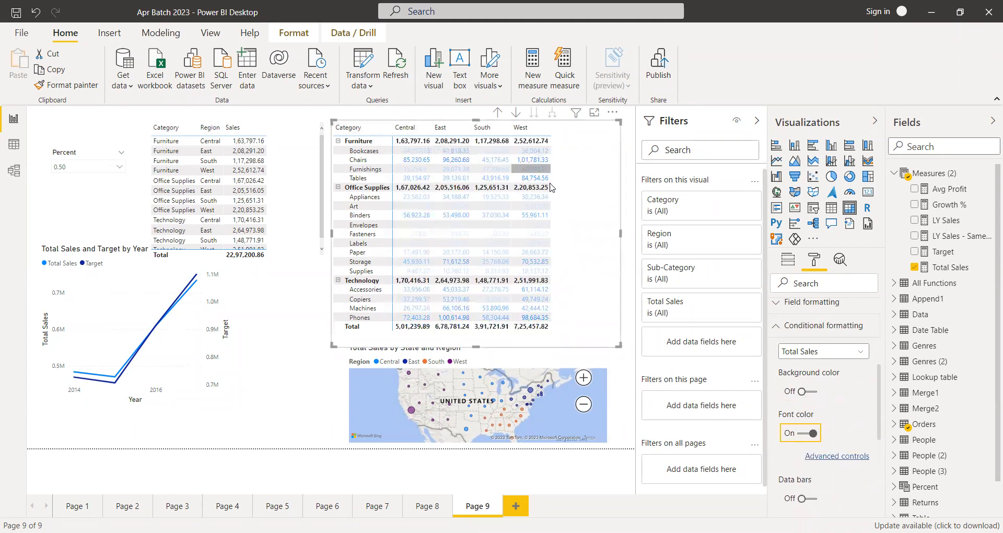
{"action": "left_click", "coordinate": [802, 437]}
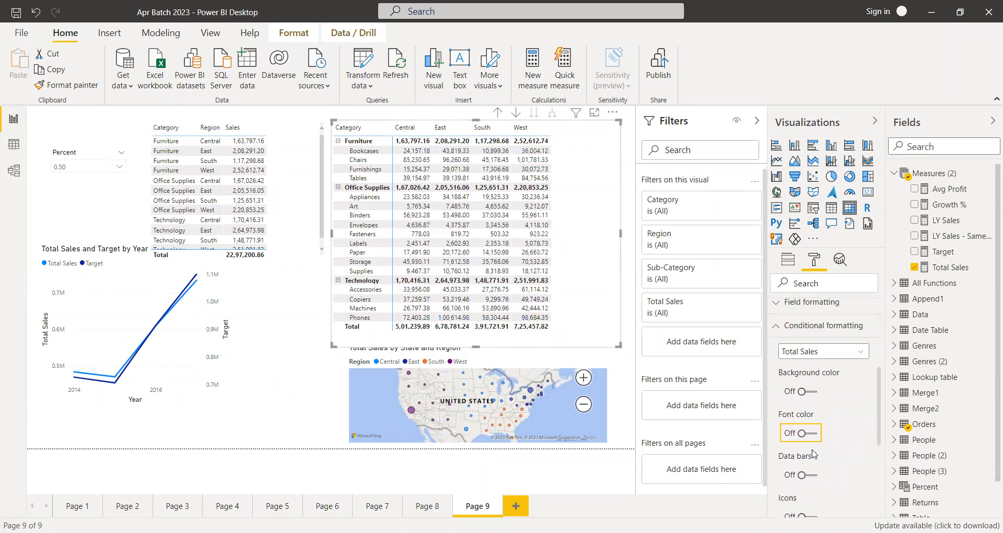
Try data bars on the matrix's Total Sales values and switch them off again.
{"action": "scroll", "coordinate": [823, 443], "scroll_direction": "down", "scroll_amount": 3}
{"action": "left_click", "coordinate": [805, 345]}
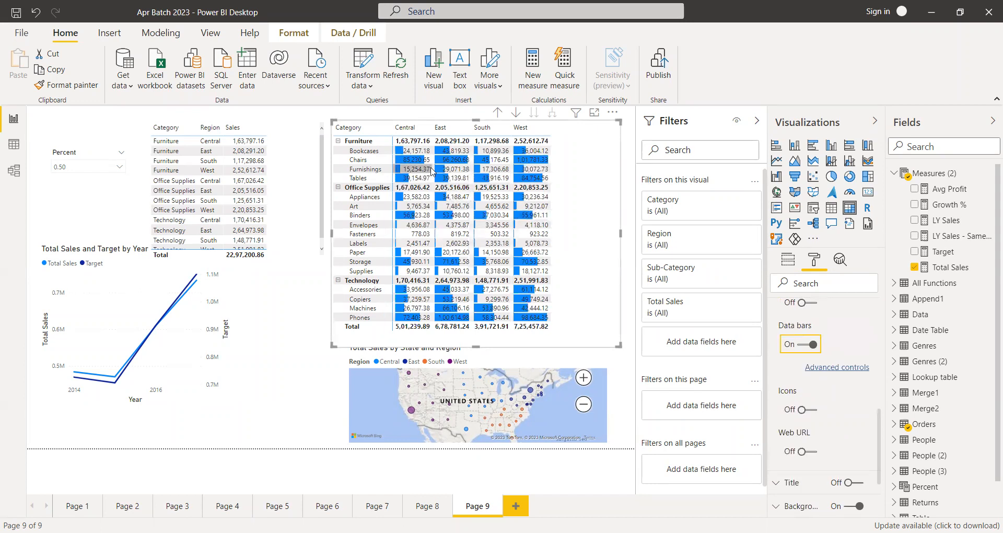
{"action": "mouse_move", "coordinate": [751, 321]}
{"action": "left_click", "coordinate": [810, 344]}
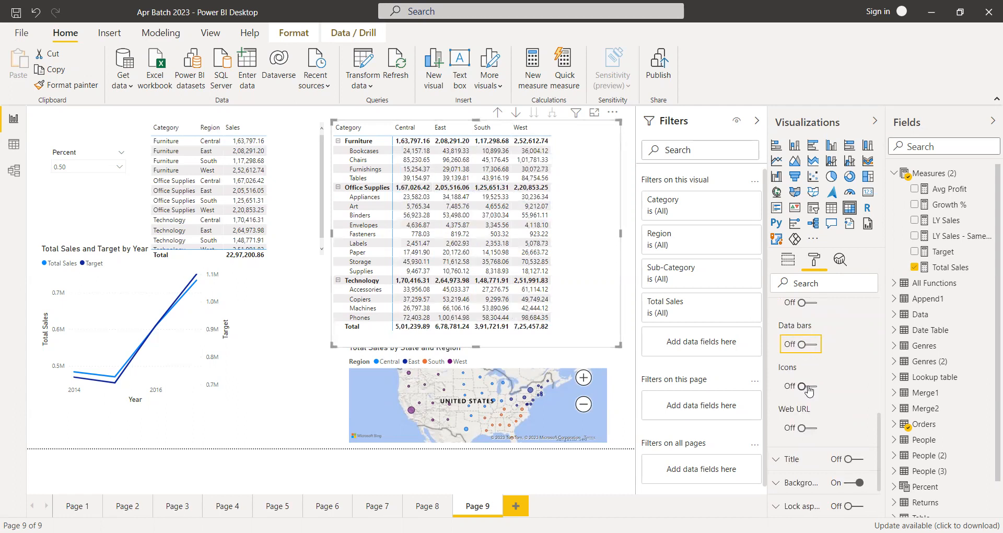
Inspect the icon rules and Web URL conditional formatting for Total Sales, and leave both options off.
{"action": "left_click", "coordinate": [812, 387]}
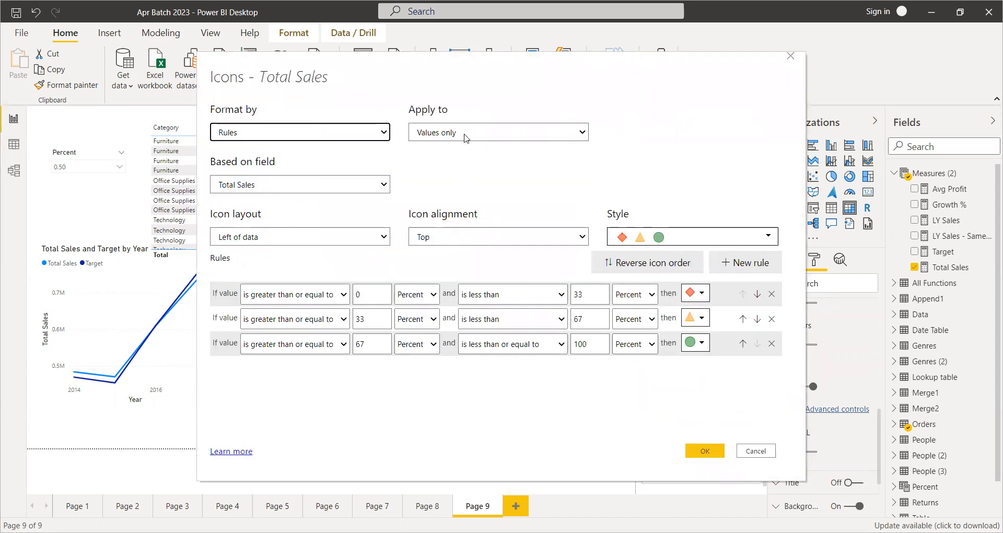
{"action": "left_click", "coordinate": [757, 450]}
{"action": "left_click", "coordinate": [811, 386]}
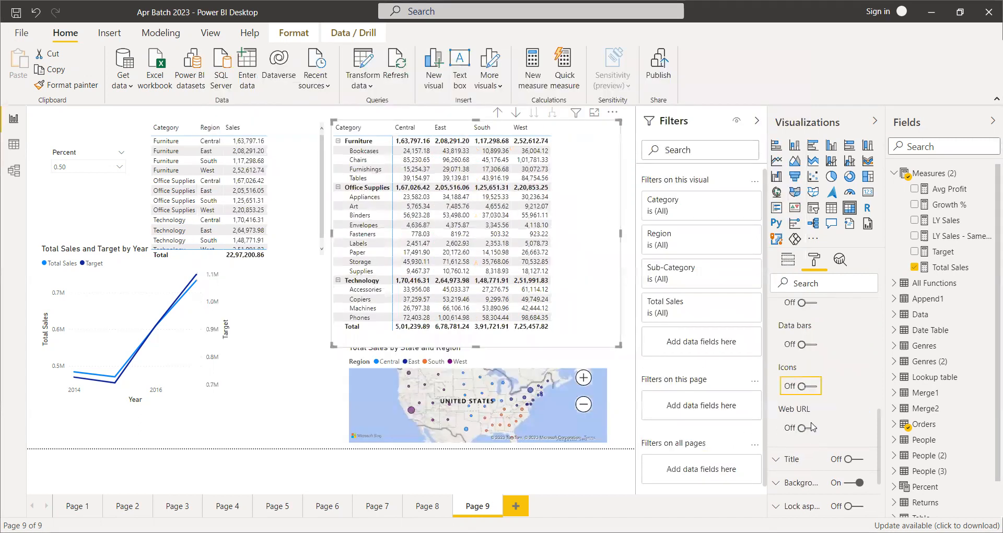
{"action": "left_click", "coordinate": [813, 434]}
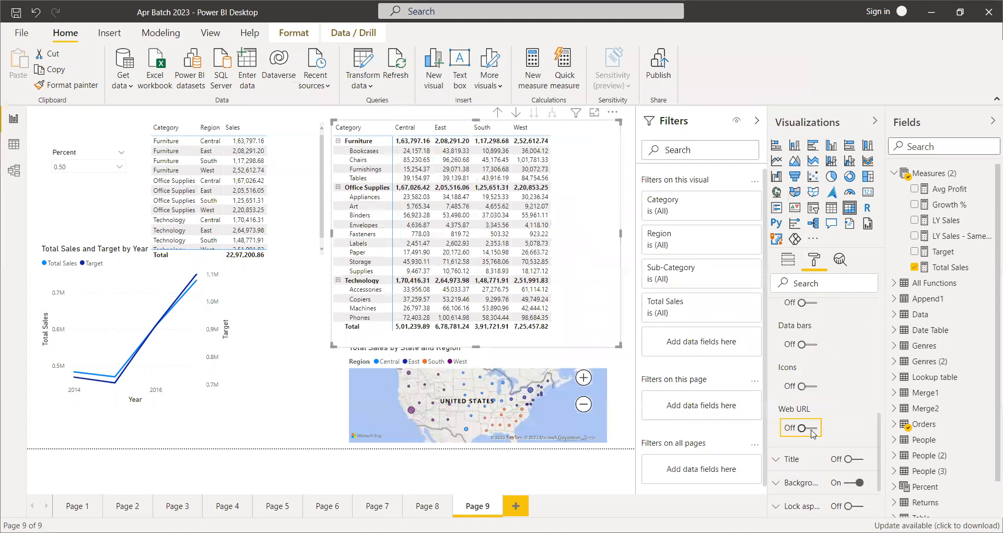
{"action": "left_click", "coordinate": [759, 451]}
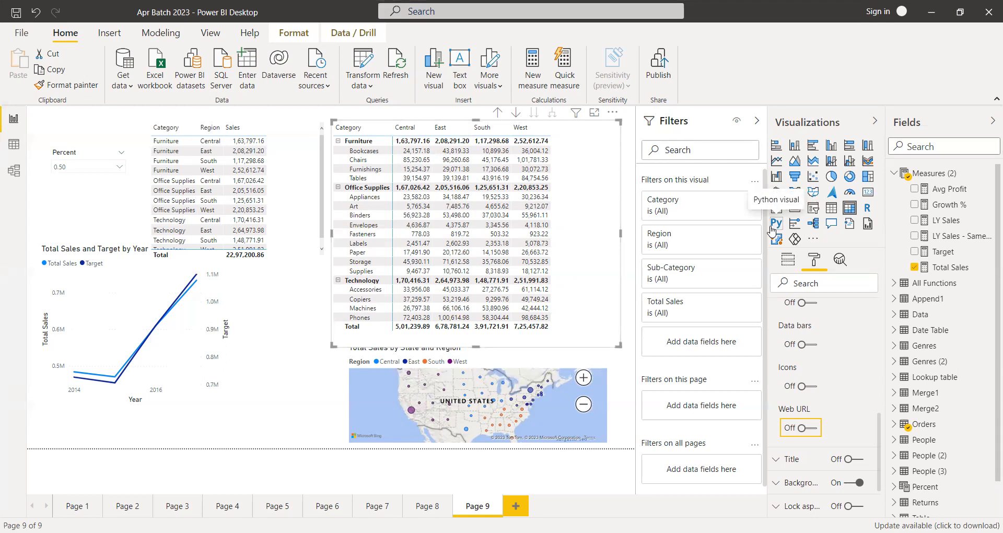
Compare the conditional formatting options of the table visual with those of the matrix.
{"action": "scroll", "coordinate": [801, 390], "scroll_direction": "up", "scroll_amount": 5}
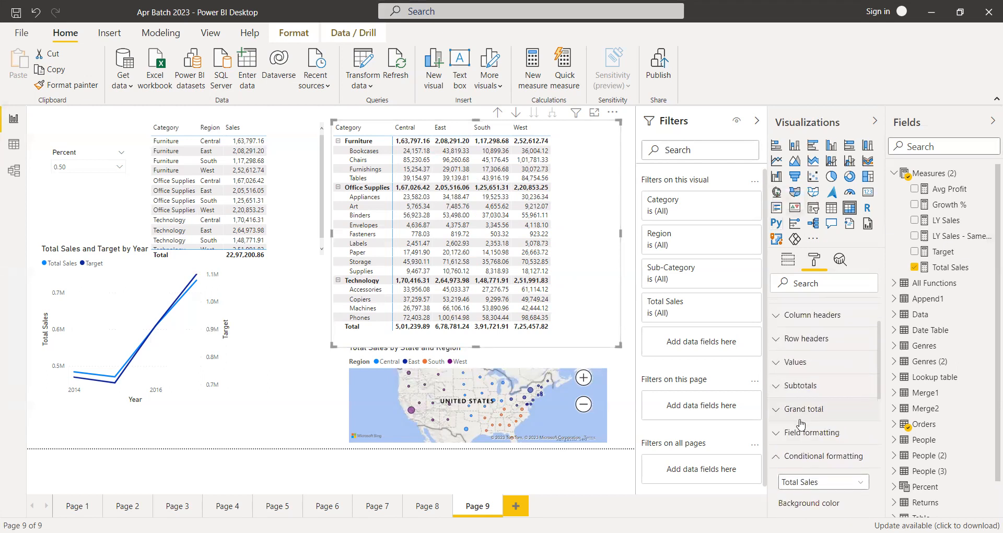
{"action": "scroll", "coordinate": [801, 422], "scroll_direction": "down", "scroll_amount": 2}
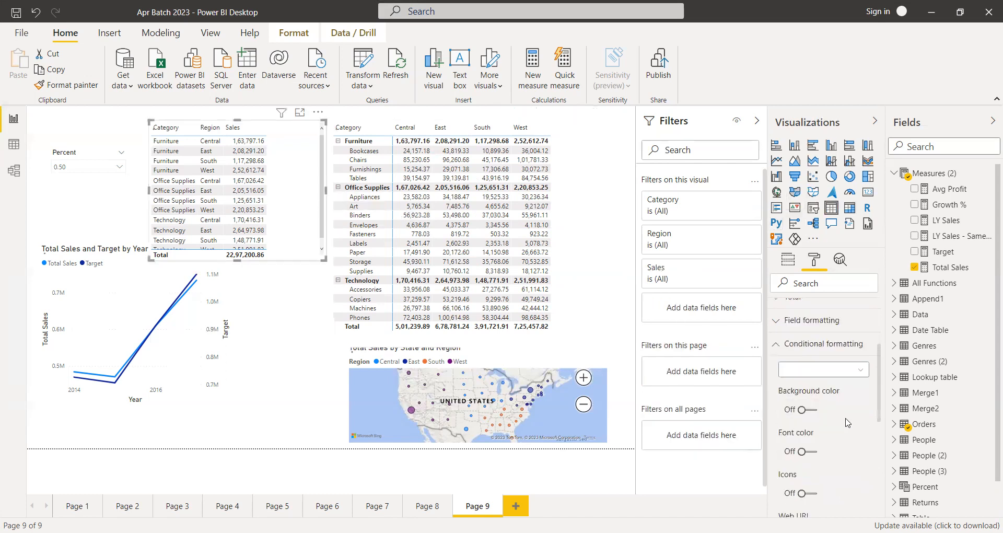
{"action": "left_click", "coordinate": [778, 348]}
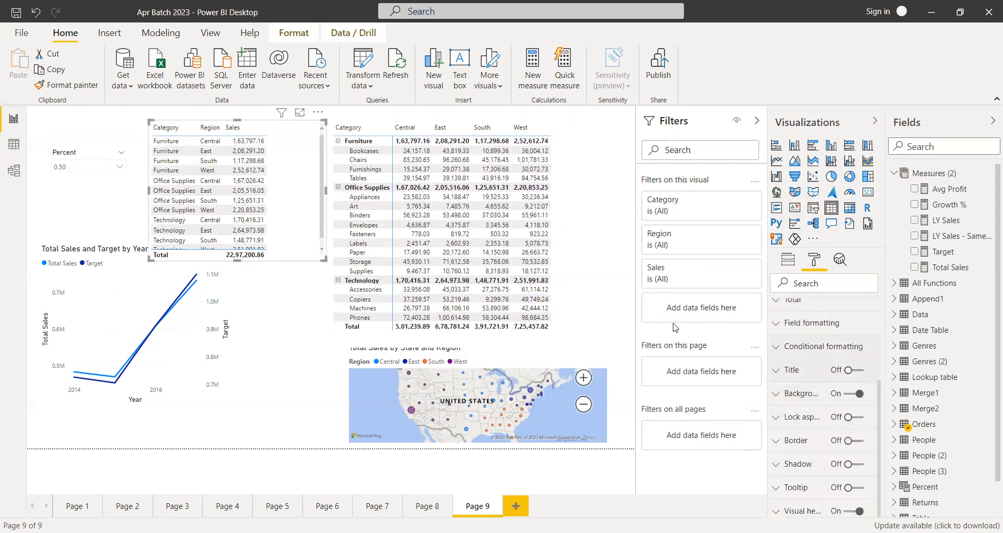
{"action": "left_click", "coordinate": [594, 247]}
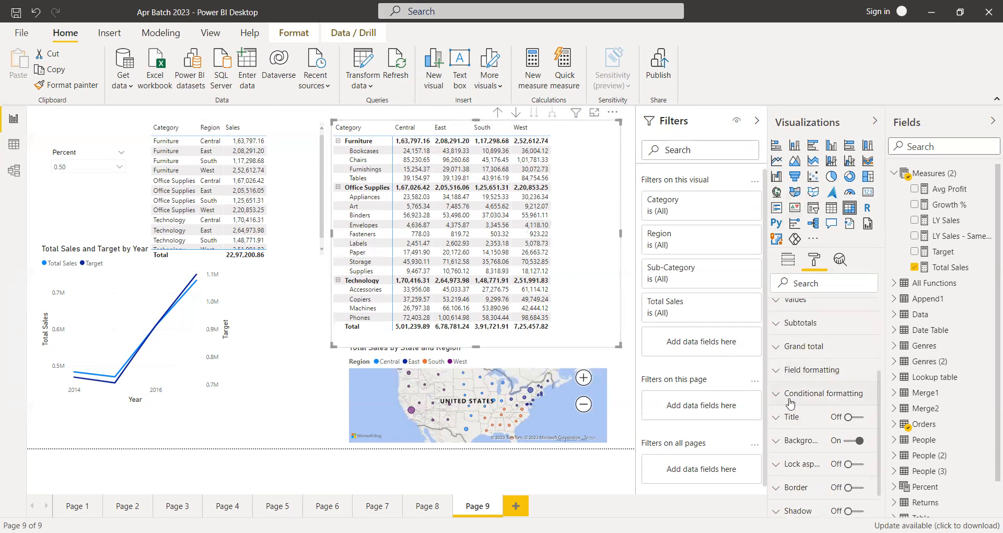
{"action": "scroll", "coordinate": [779, 400], "scroll_direction": "down", "scroll_amount": 2}
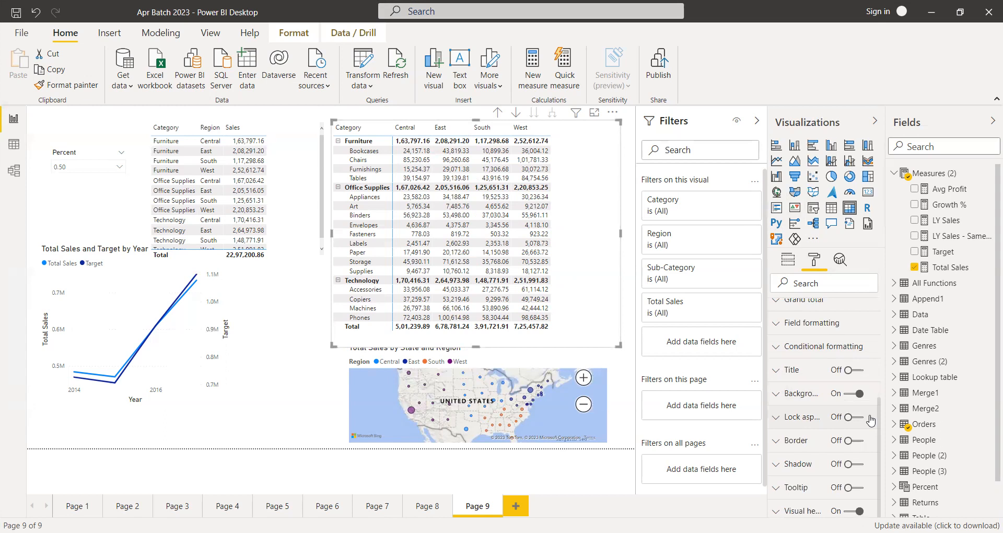
{"action": "left_click", "coordinate": [778, 347]}
{"action": "left_click", "coordinate": [778, 347]}
Shorten the matrix to clear the map's title, and shift the map slightly left while enlarging it upward and to the right.
{"action": "left_click_drag", "start_coordinate": [478, 333], "coordinate": [473, 271]}
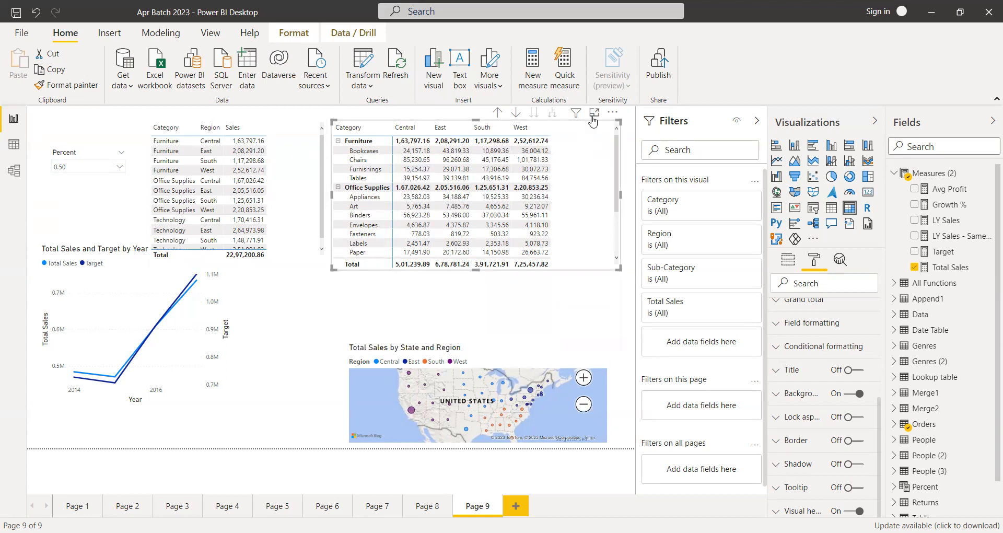
{"action": "mouse_move", "coordinate": [577, 116]}
{"action": "left_click", "coordinate": [478, 344]}
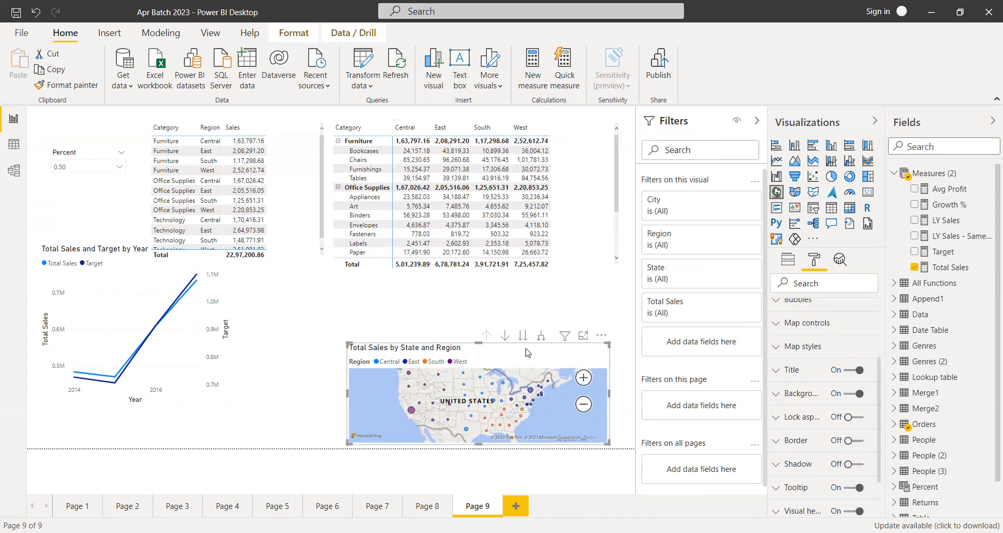
{"action": "left_click_drag", "start_coordinate": [479, 343], "coordinate": [479, 311]}
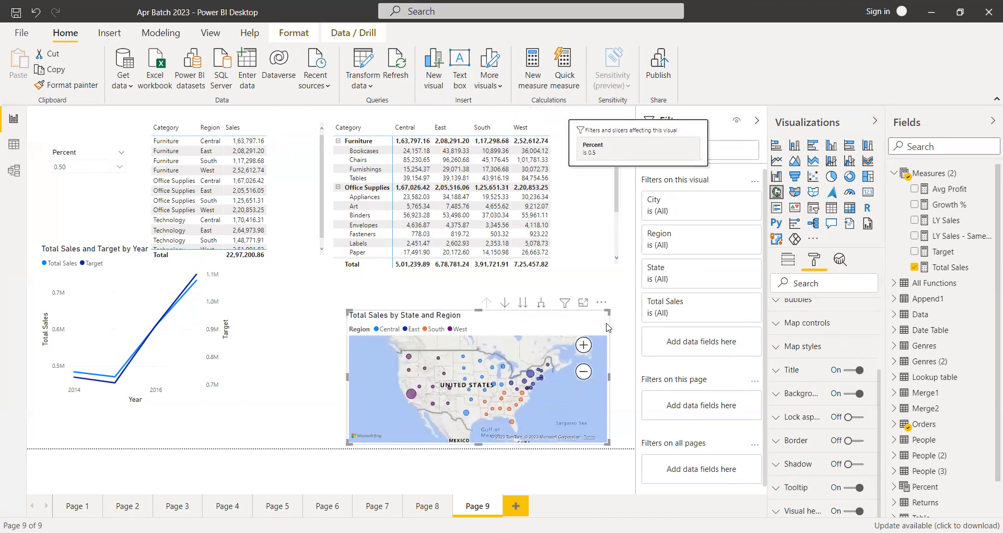
{"action": "left_click_drag", "start_coordinate": [584, 324], "coordinate": [553, 321]}
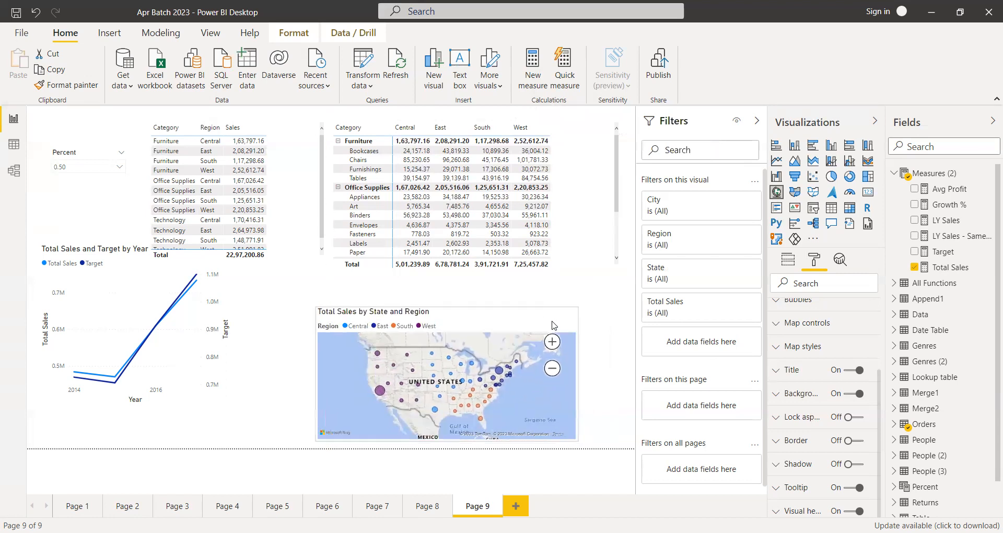
{"action": "left_click_drag", "start_coordinate": [578, 380], "coordinate": [604, 382]}
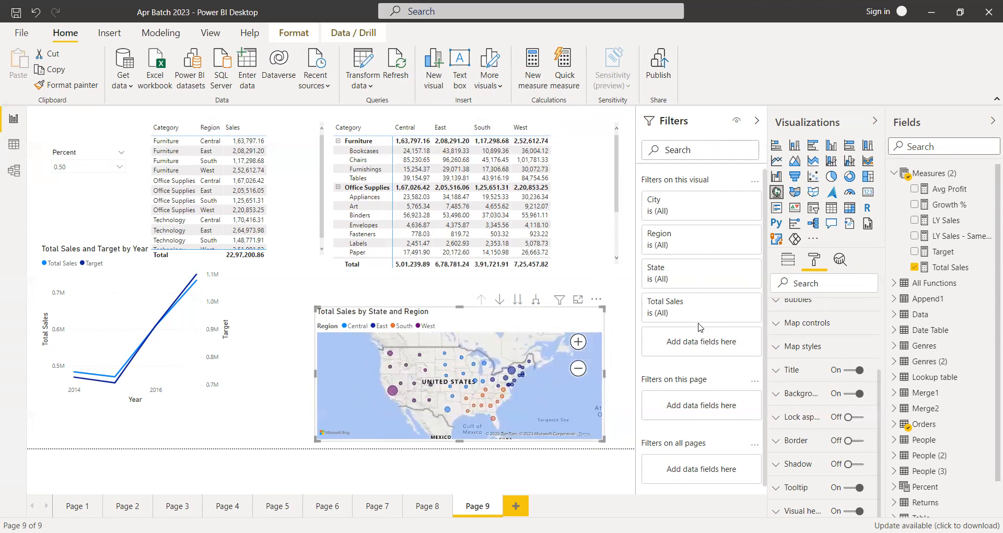
{"action": "left_click", "coordinate": [591, 209]}
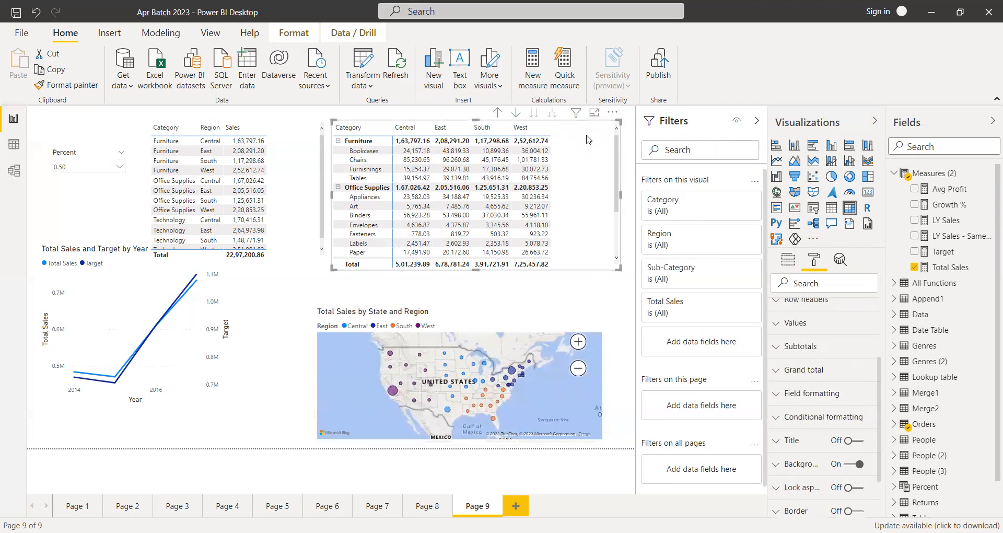
{"action": "left_click", "coordinate": [298, 152]}
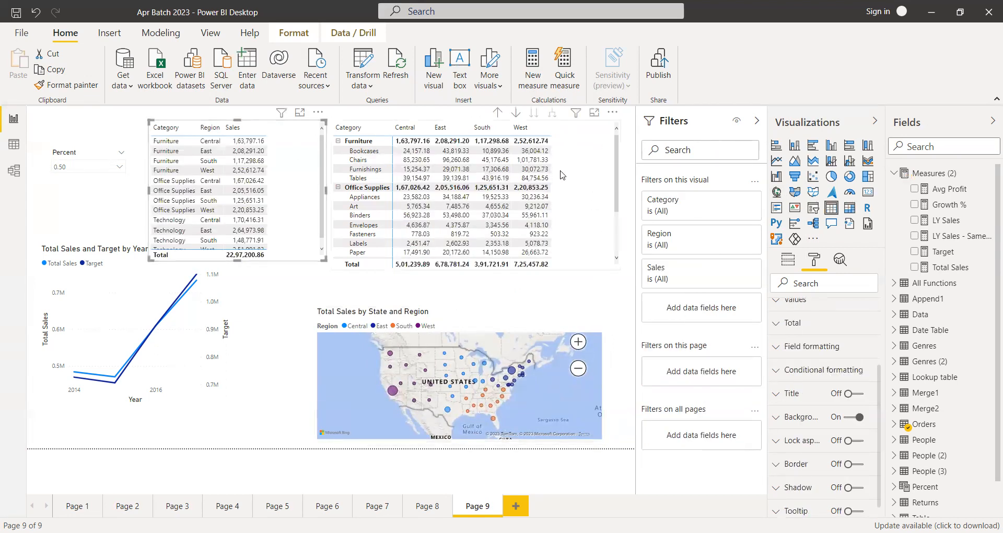
{"action": "left_click", "coordinate": [563, 174]}
{"action": "left_click", "coordinate": [309, 173]}
View the matrix in focus mode, return to the report page, and enter focus mode again.
{"action": "left_click", "coordinate": [588, 189]}
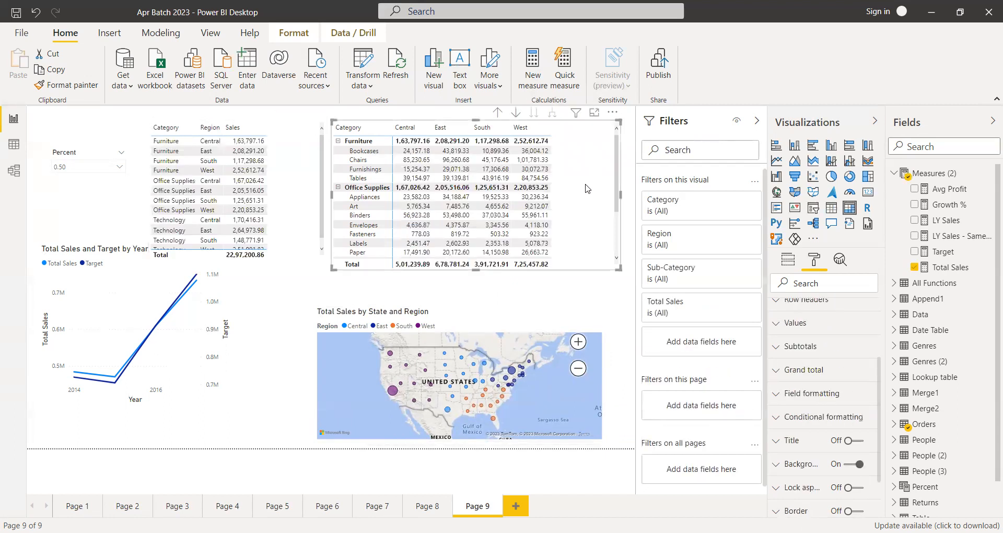
{"action": "mouse_move", "coordinate": [577, 116]}
{"action": "left_click", "coordinate": [594, 114]}
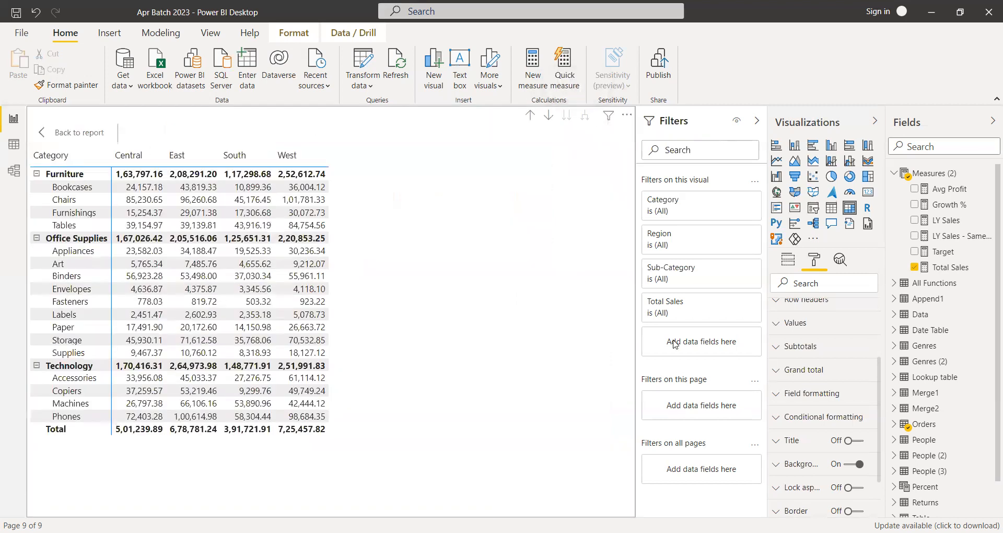
{"action": "left_click", "coordinate": [68, 132]}
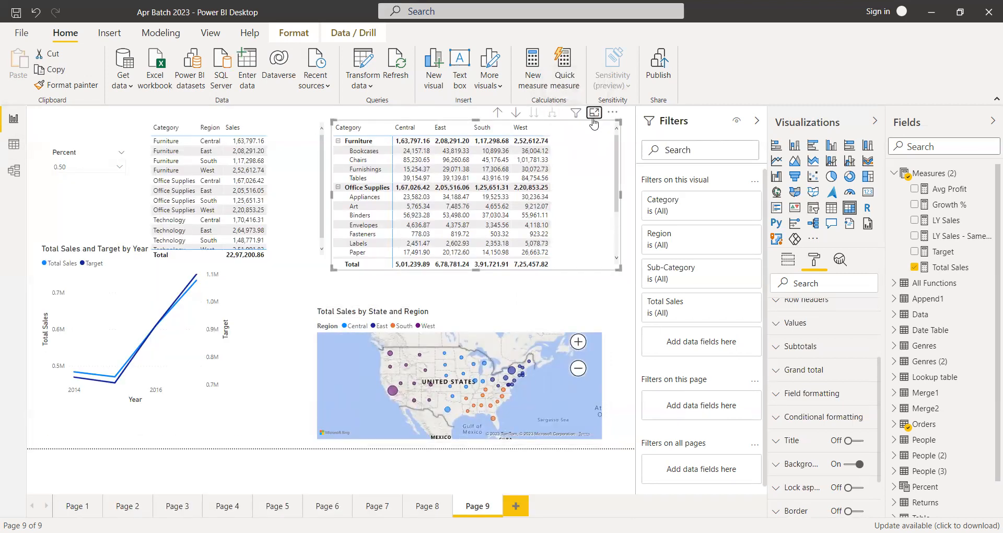
{"action": "left_click", "coordinate": [594, 112]}
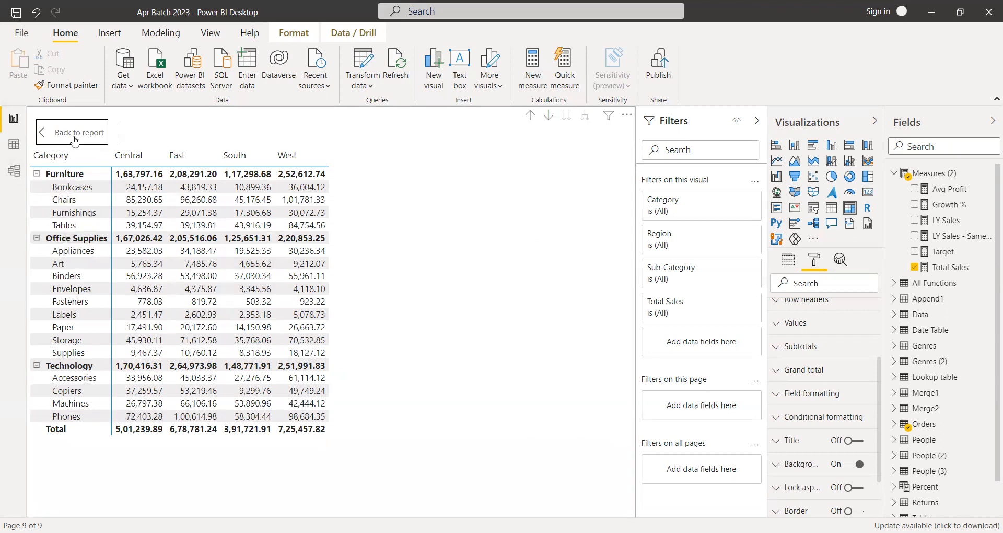
Leave focus mode for the report page and check the matrix's additional options without applying any.
{"action": "key", "text": "Escape"}
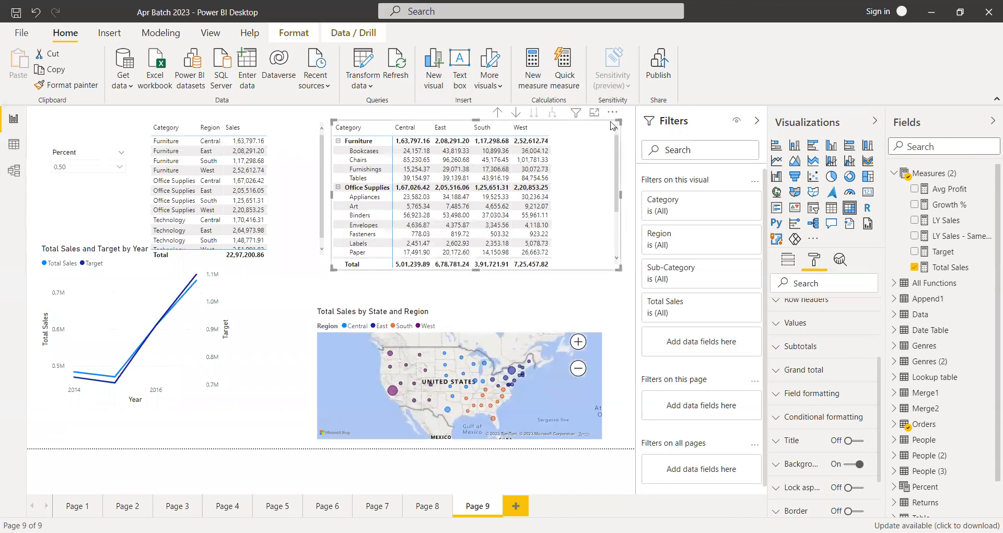
{"action": "left_click", "coordinate": [613, 113]}
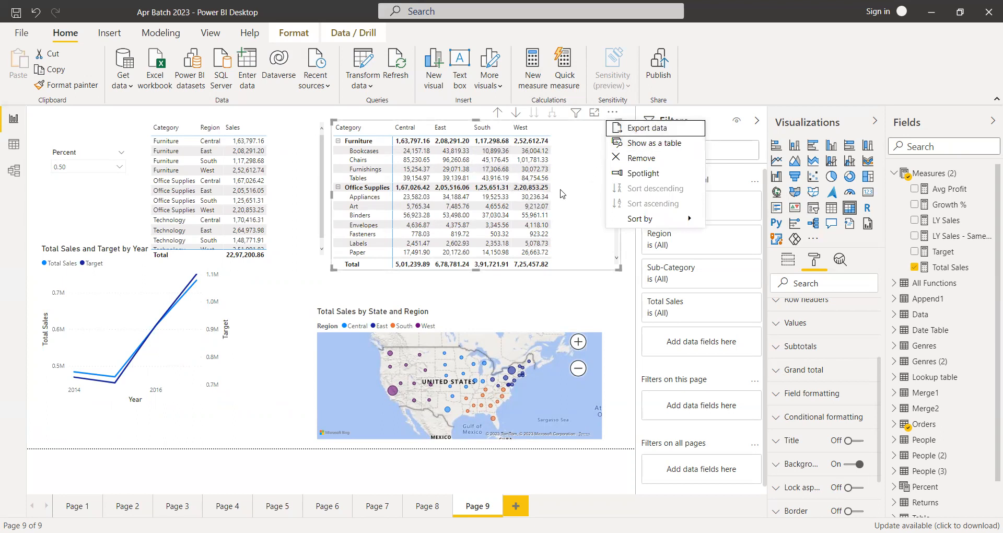
{"action": "left_click", "coordinate": [574, 194]}
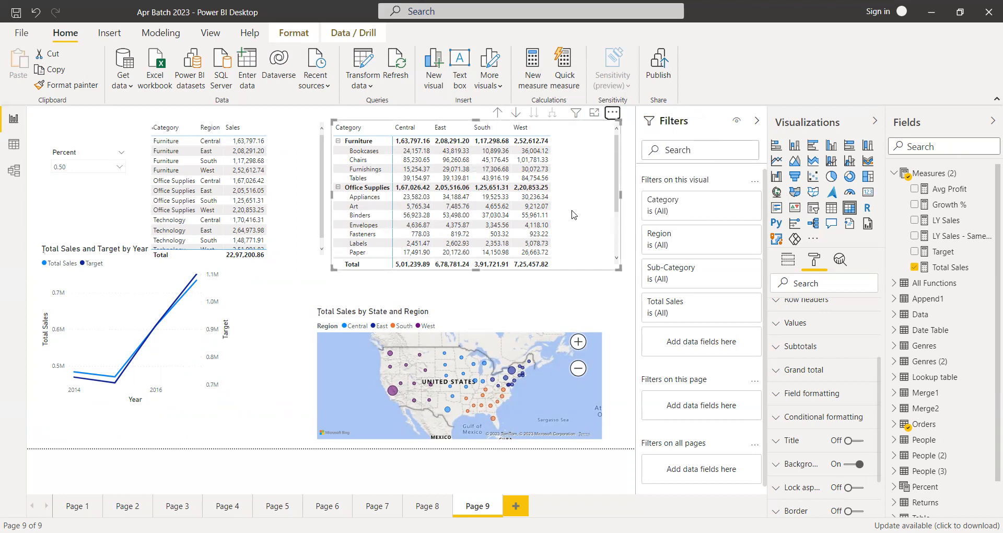
Show the Total Sales by State and Region map as a table, review its data and assigned fields, and return to the report.
{"action": "left_click", "coordinate": [551, 329]}
{"action": "left_click", "coordinate": [597, 299]}
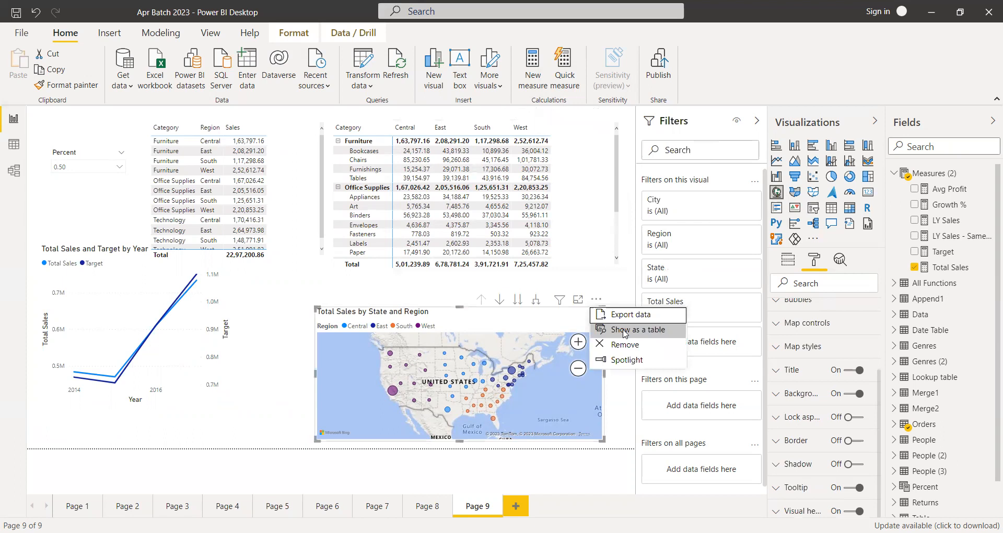
{"action": "left_click", "coordinate": [626, 329]}
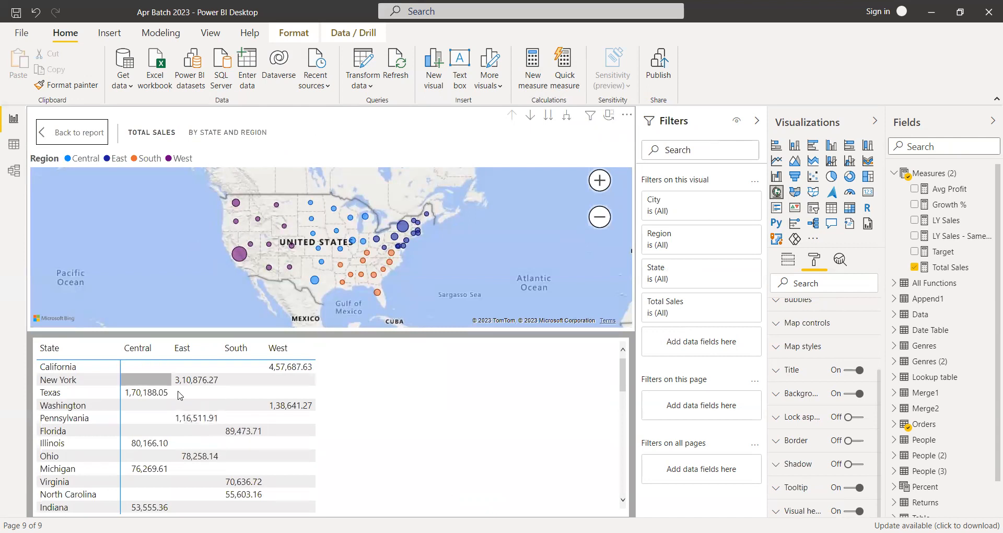
{"action": "scroll", "coordinate": [181, 395], "scroll_direction": "down", "scroll_amount": 10}
{"action": "scroll", "coordinate": [189, 409], "scroll_direction": "up", "scroll_amount": 10}
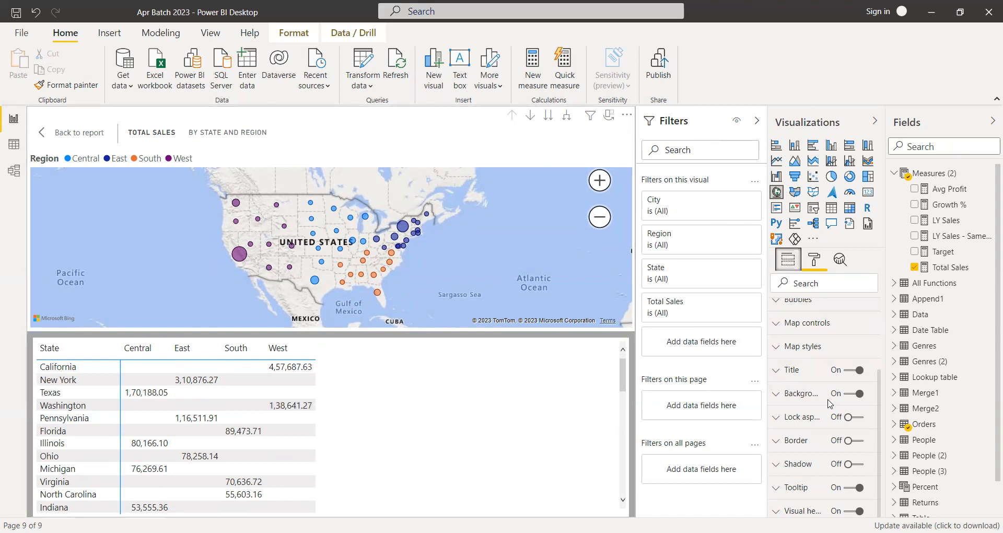
{"action": "left_click", "coordinate": [788, 259]}
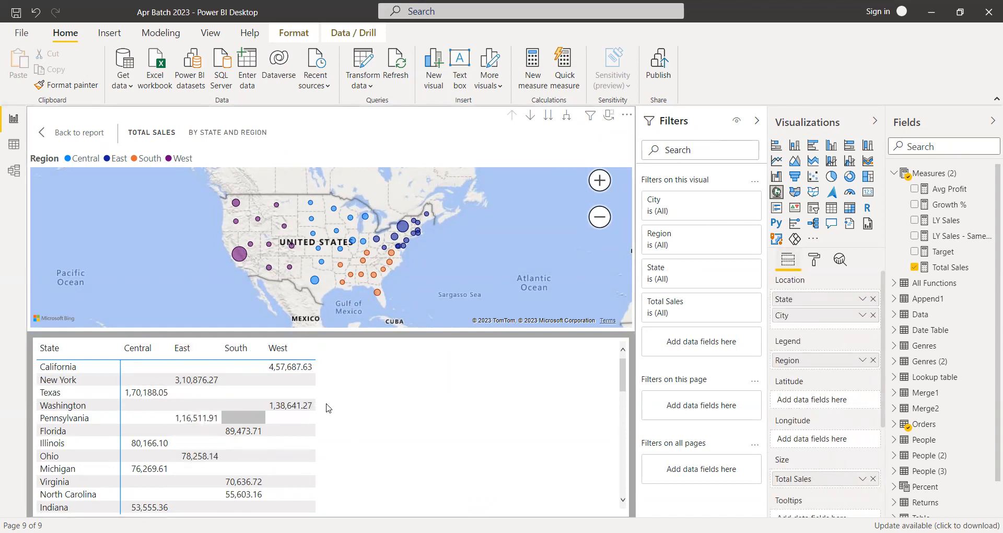
{"action": "left_click", "coordinate": [57, 135]}
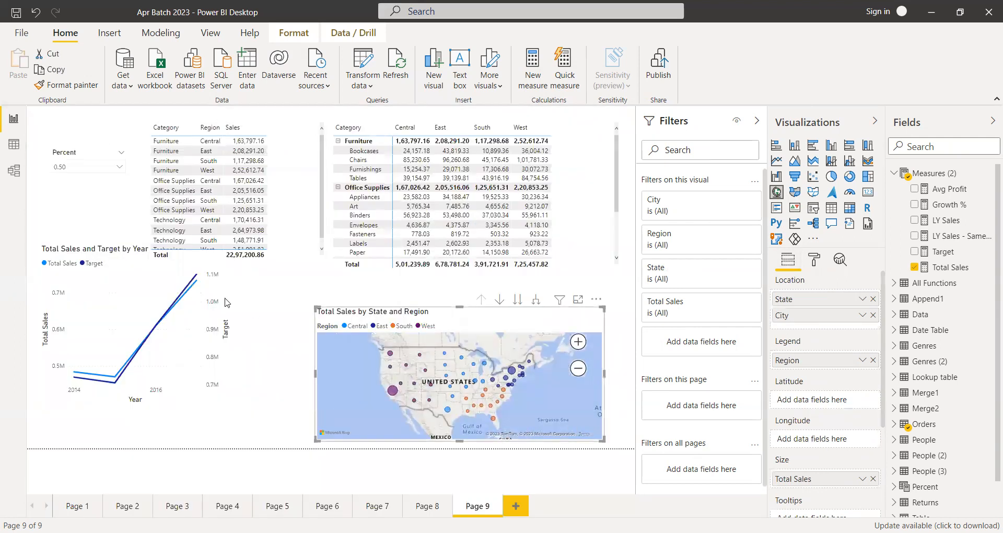
Lower the top edge of the Total Sales and Target by Year chart, view its data as a table, and return to the report.
{"action": "left_click", "coordinate": [176, 303]}
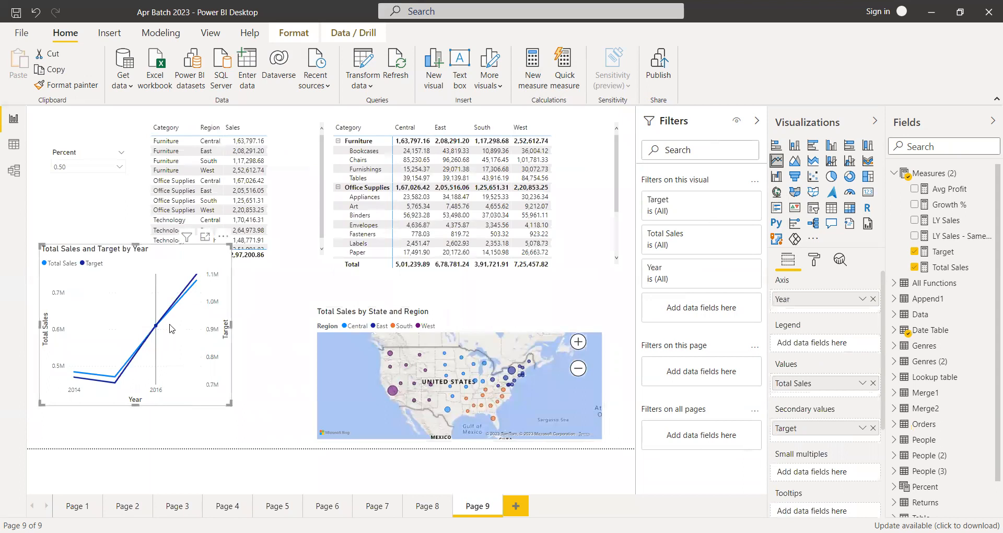
{"action": "left_click_drag", "start_coordinate": [140, 256], "coordinate": [141, 267]}
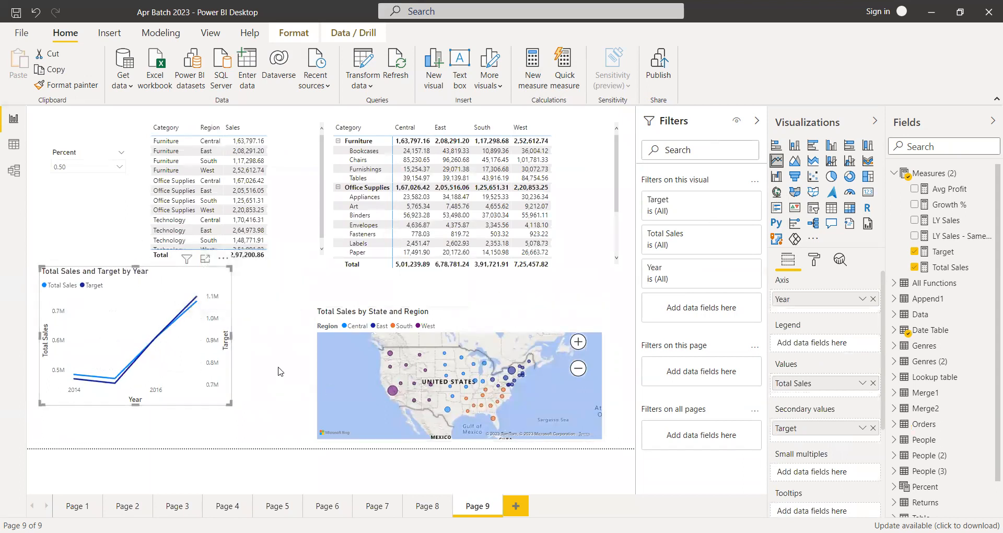
{"action": "left_click", "coordinate": [223, 258]}
{"action": "left_click", "coordinate": [247, 289]}
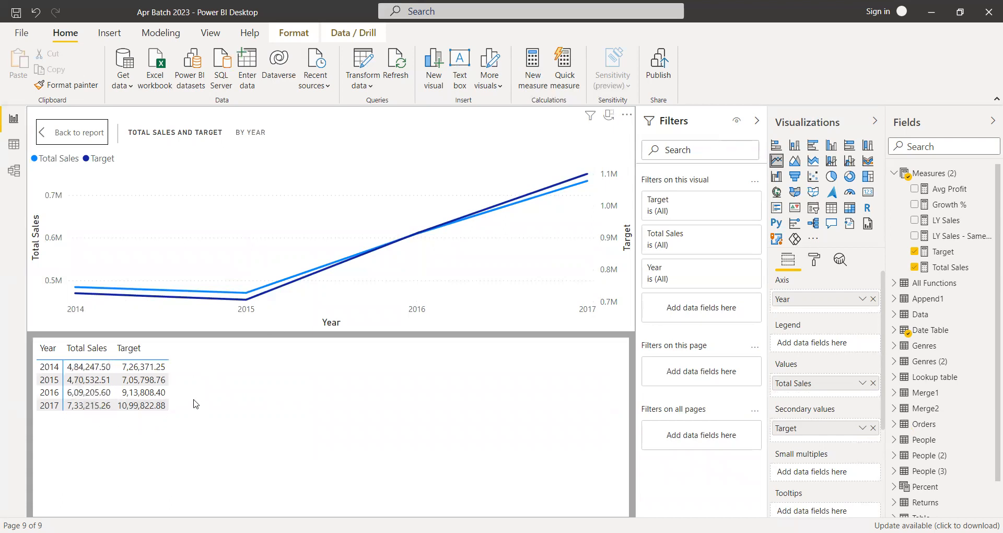
{"action": "left_click", "coordinate": [74, 133]}
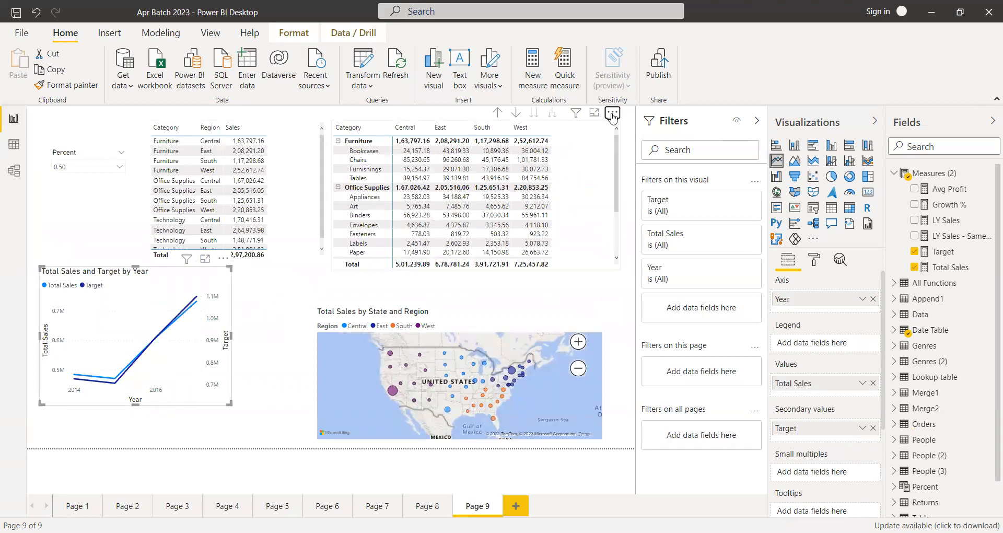
Remove the Total Sales and Target by Year line chart from the page and undo the removal.
{"action": "left_click", "coordinate": [610, 112]}
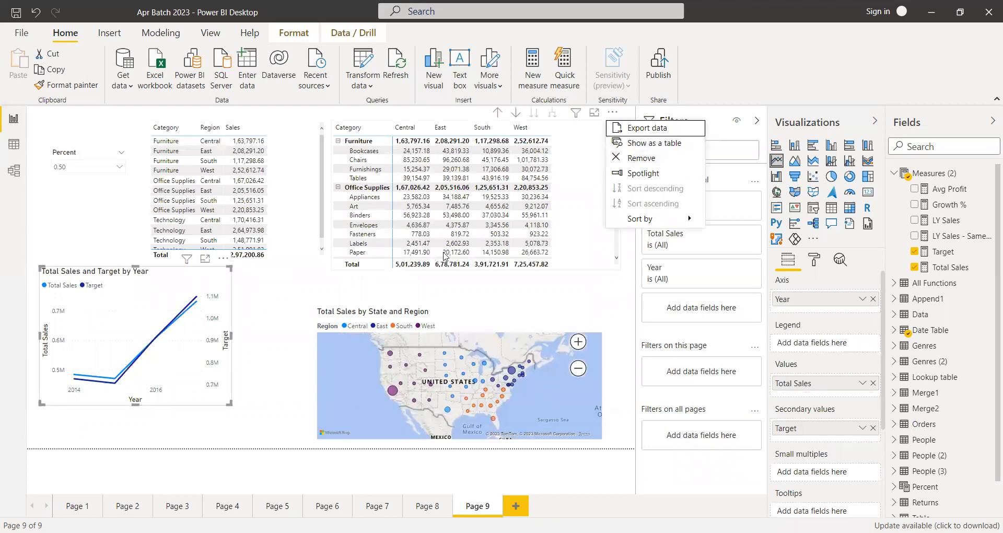
{"action": "left_click", "coordinate": [195, 292]}
{"action": "left_click", "coordinate": [224, 263]}
{"action": "left_click", "coordinate": [253, 310]}
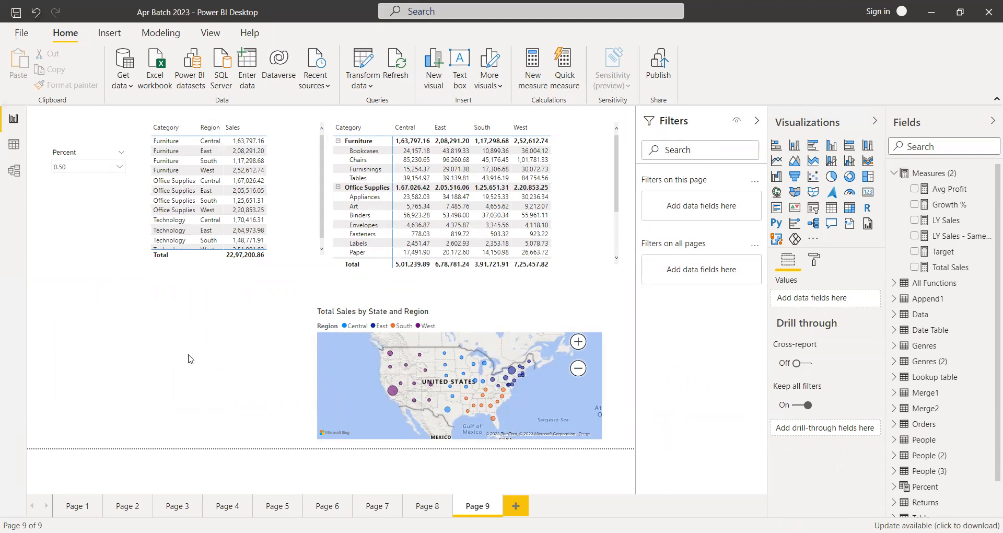
{"action": "left_click", "coordinate": [35, 12]}
Spotlight the Total Sales and Target by Year line chart against the other visuals, and turn the spotlight off again.
{"action": "left_click", "coordinate": [194, 339]}
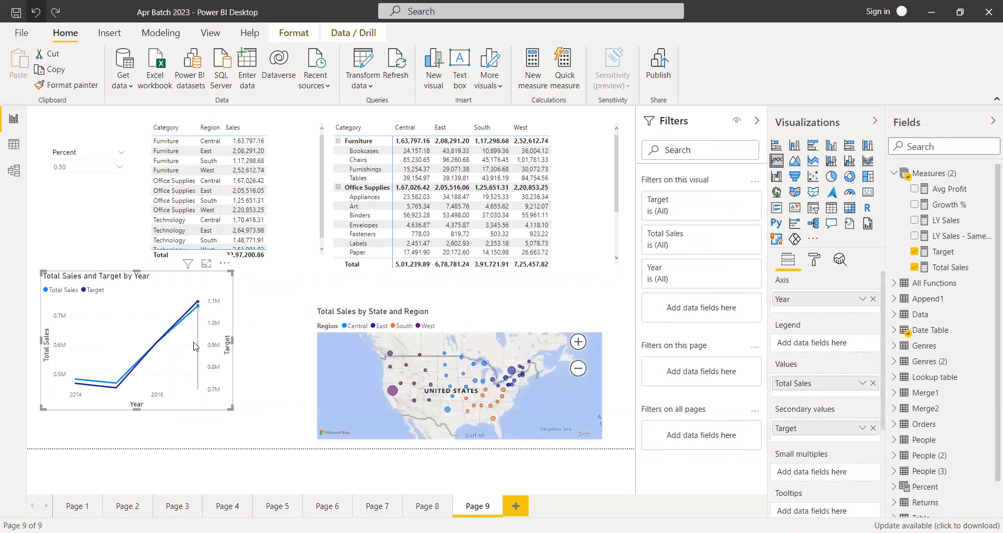
{"action": "left_click", "coordinate": [224, 263]}
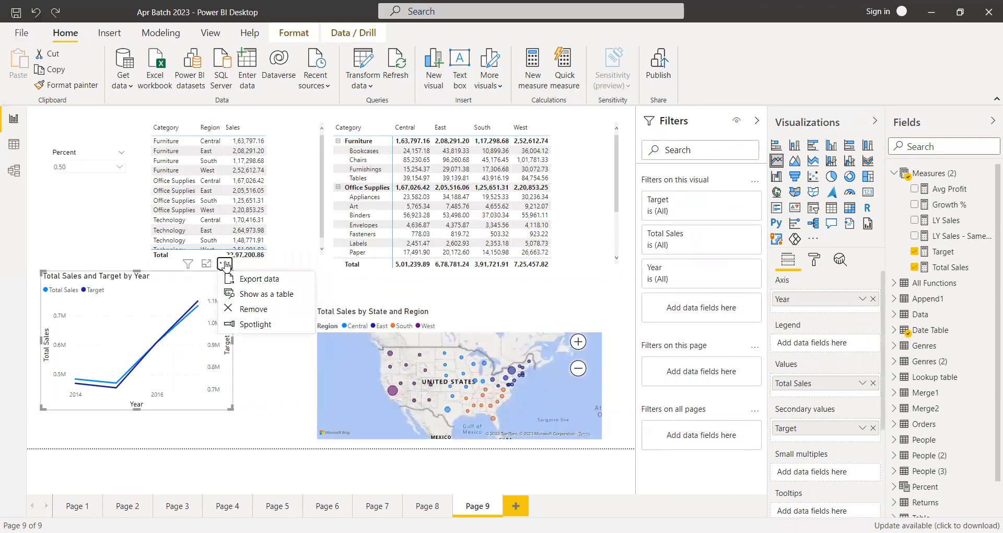
{"action": "left_click", "coordinate": [256, 324]}
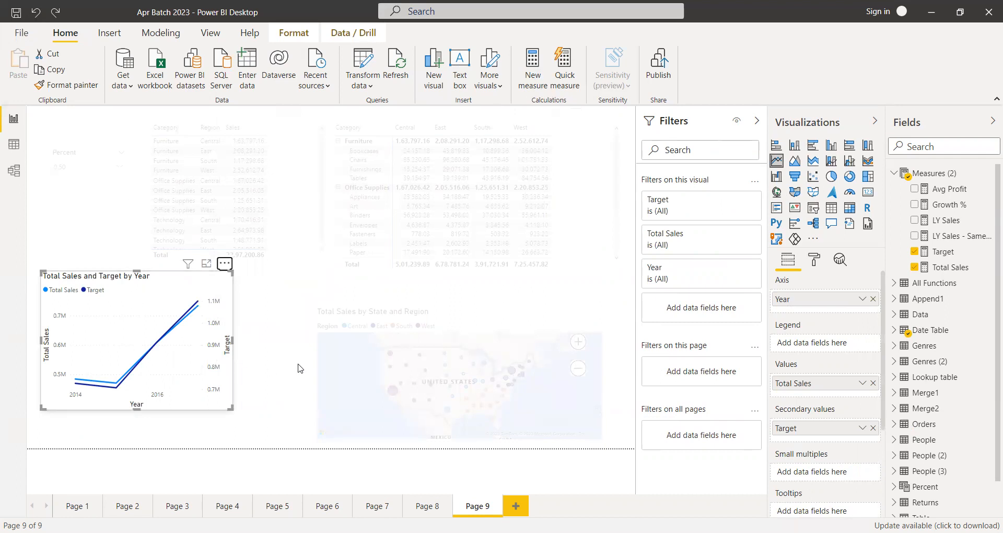
{"action": "left_click", "coordinate": [225, 264]}
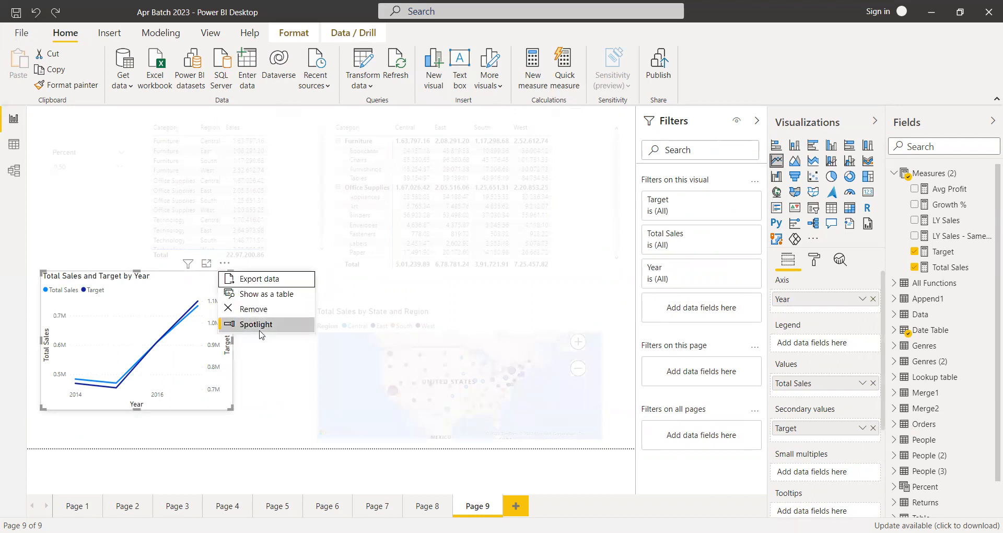
{"action": "left_click", "coordinate": [248, 325]}
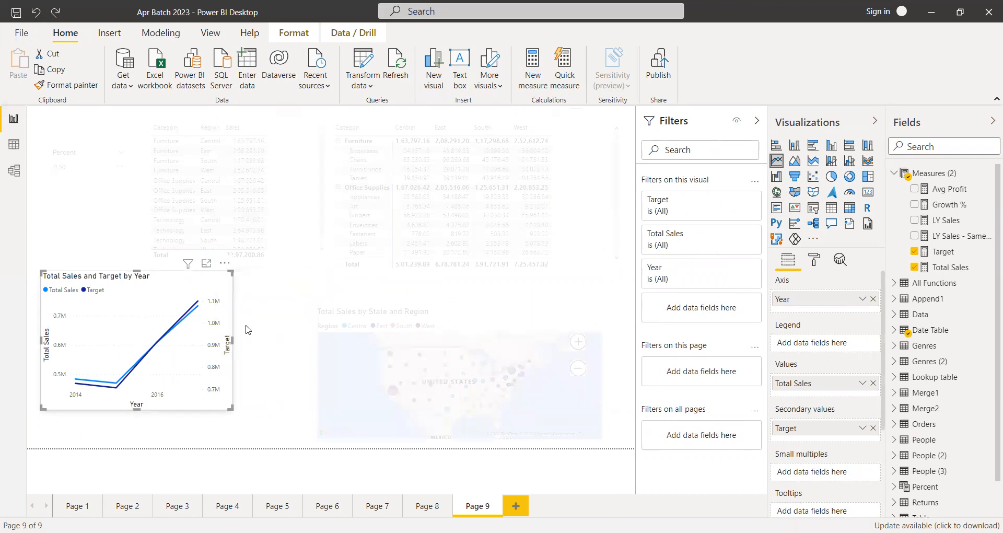
{"action": "left_click", "coordinate": [264, 318]}
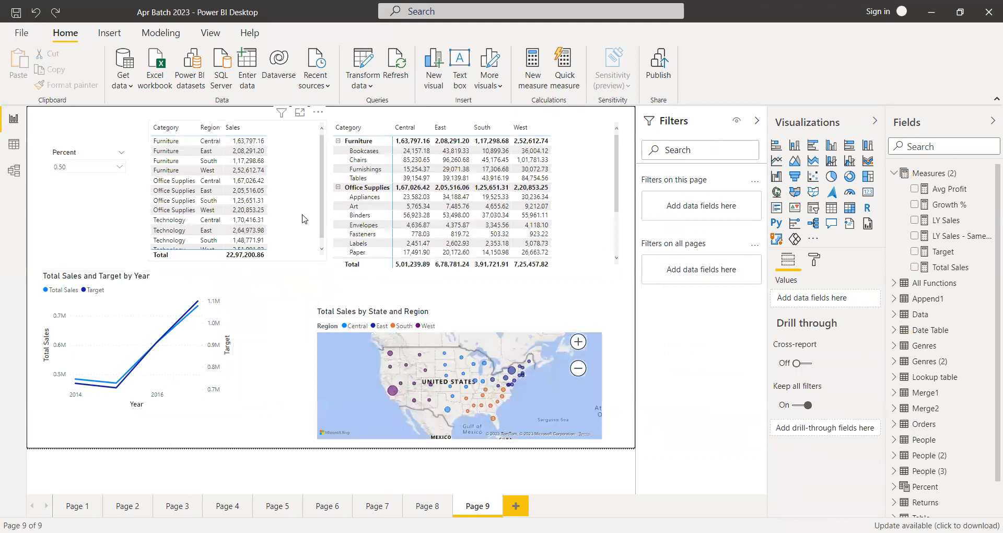
Shorten the Total Sales and Target by Year line chart slightly from its top edge to clear the sales table.
{"action": "left_click", "coordinate": [179, 286]}
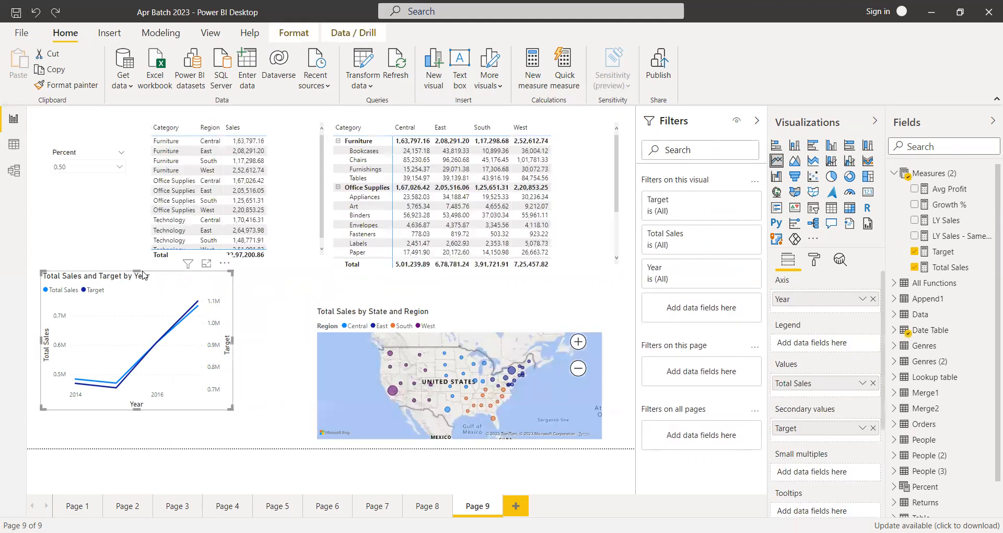
{"action": "left_click_drag", "start_coordinate": [136, 271], "coordinate": [137, 277]}
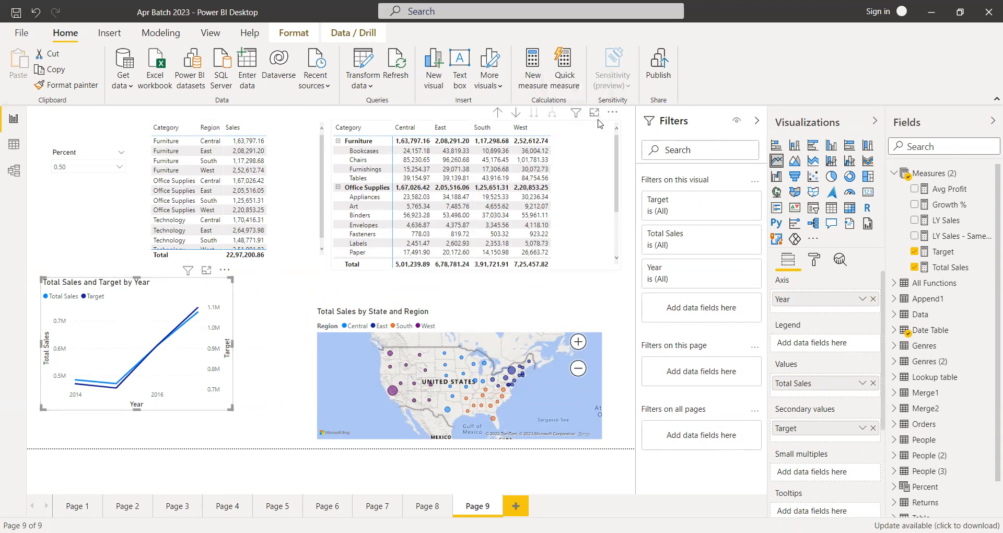
{"action": "left_click", "coordinate": [593, 130]}
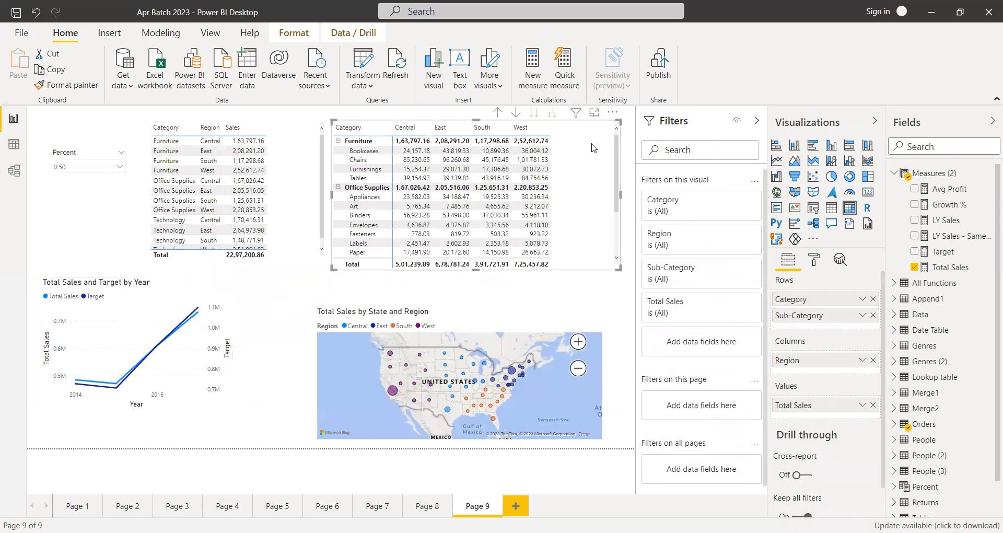
Move the Total Sales map left and slightly up, and resize it to fill the space between the line chart and the matrix.
{"action": "left_click_drag", "start_coordinate": [443, 321], "coordinate": [386, 309]}
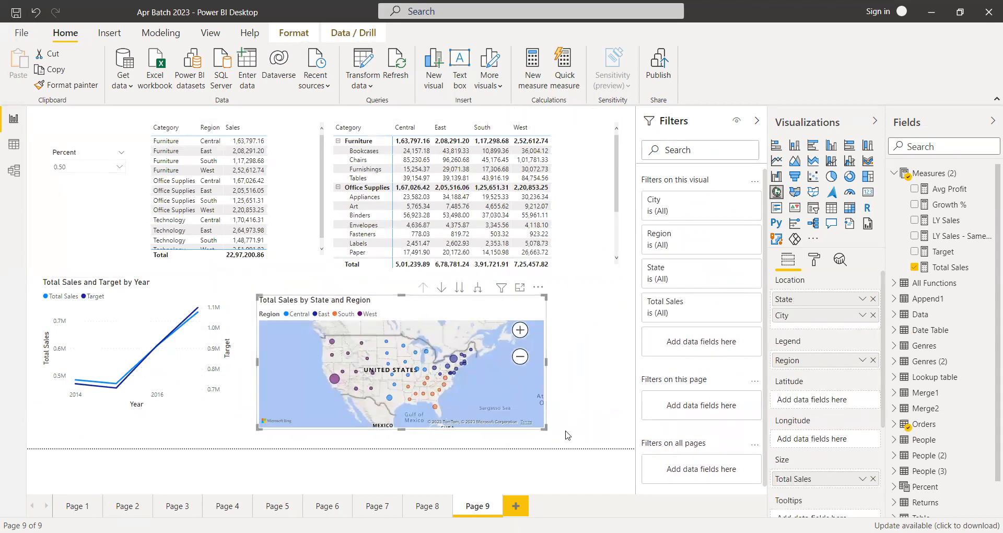
{"action": "left_click_drag", "start_coordinate": [568, 436], "coordinate": [597, 435]}
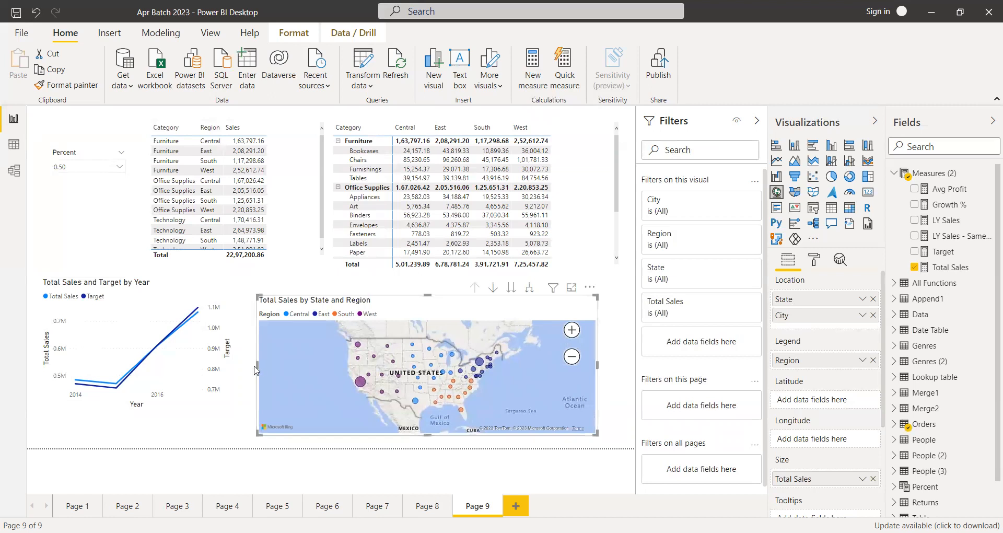
{"action": "left_click_drag", "start_coordinate": [256, 366], "coordinate": [265, 366]}
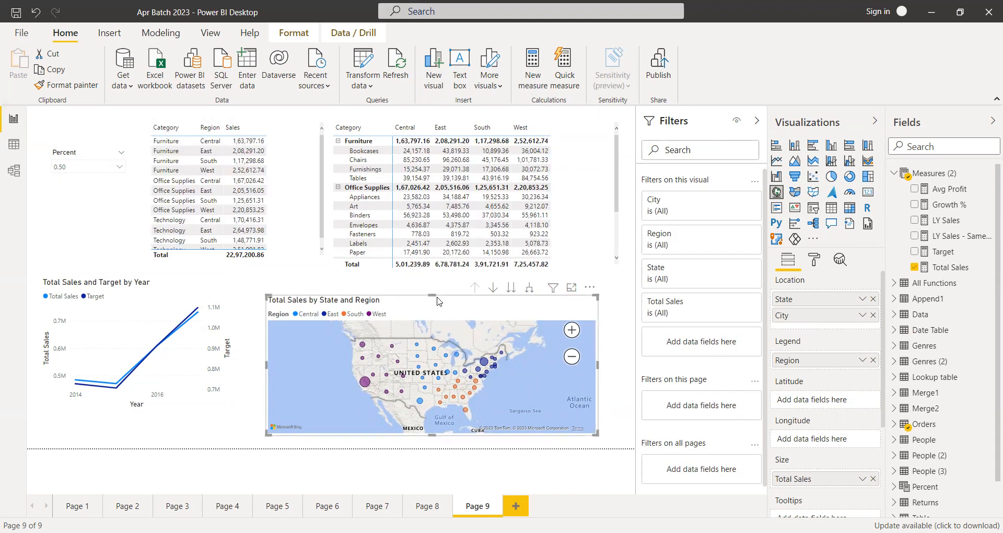
{"action": "left_click_drag", "start_coordinate": [424, 296], "coordinate": [432, 284]}
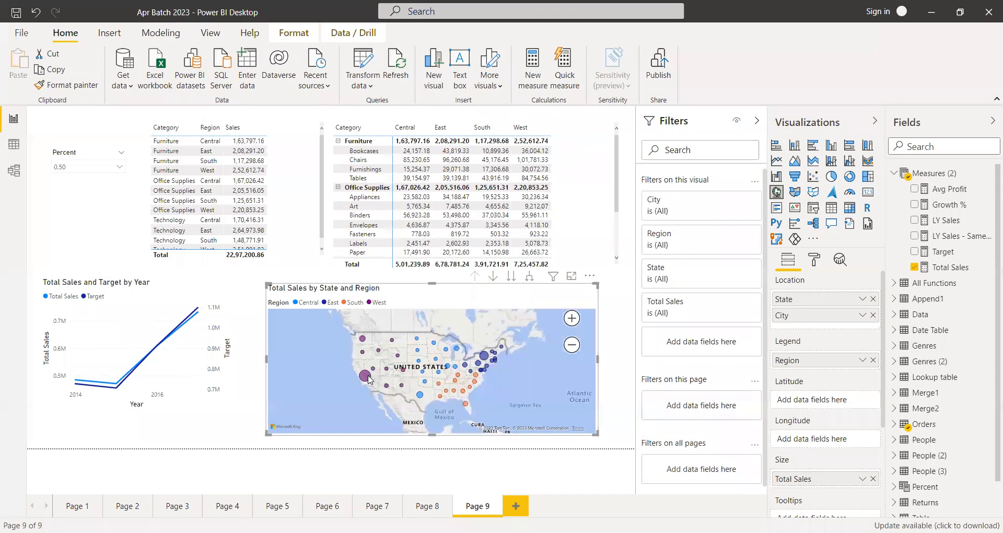
Remove City from the map's location fields, and narrow the map slightly from its left edge.
{"action": "mouse_move", "coordinate": [368, 377]}
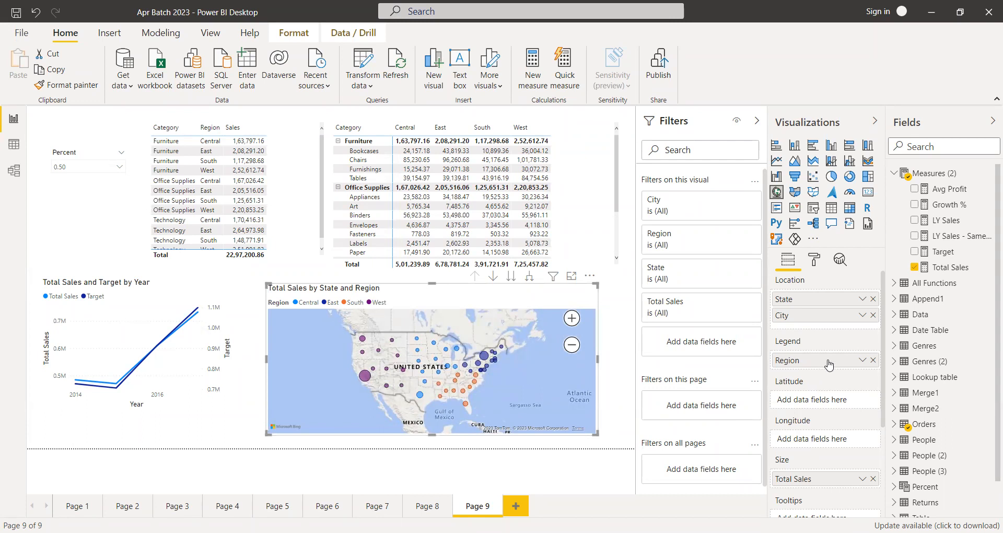
{"action": "left_click", "coordinate": [874, 315]}
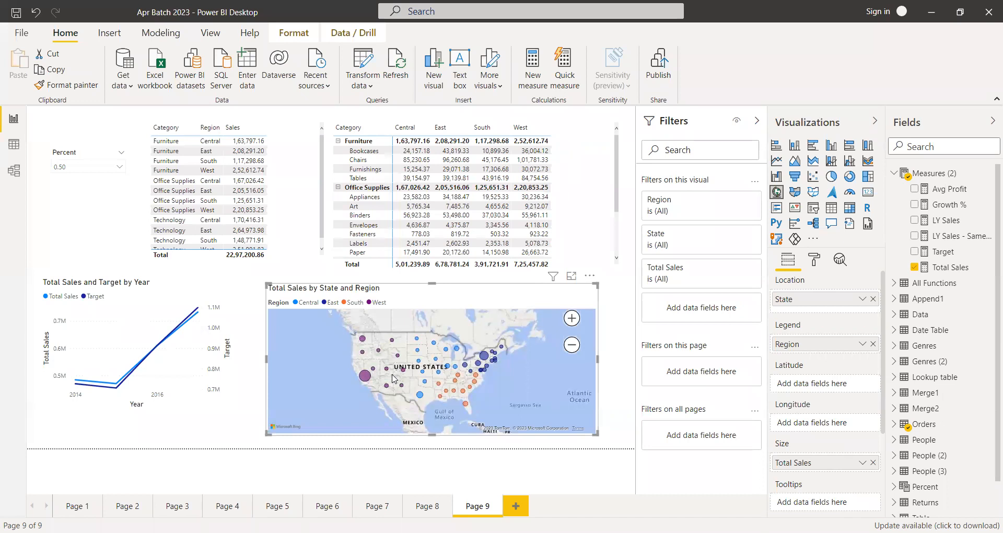
{"action": "left_click_drag", "start_coordinate": [266, 358], "coordinate": [279, 357]}
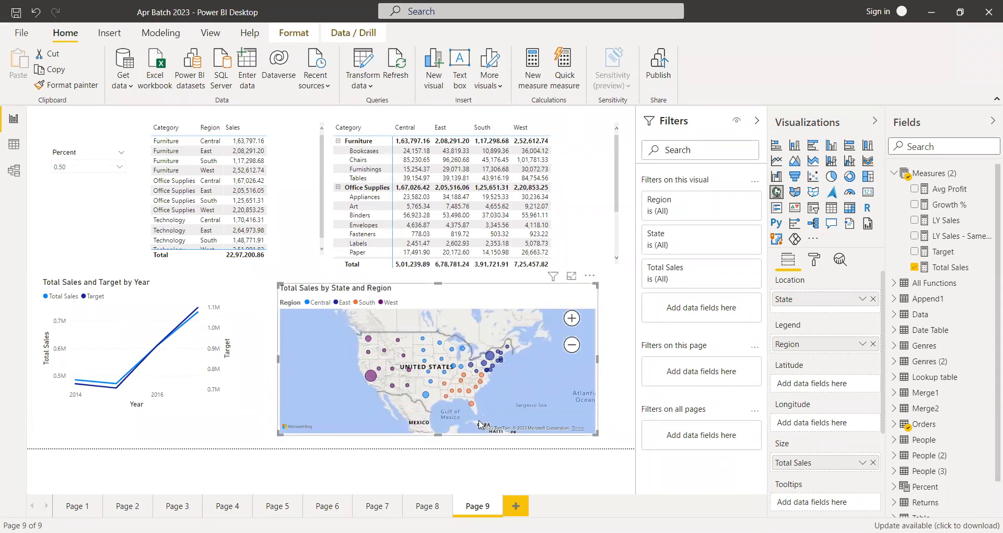
Rename the report page Page 9 as Primary Page.
{"action": "double_click", "coordinate": [471, 506]}
{"action": "type", "text": "Primary Page"}
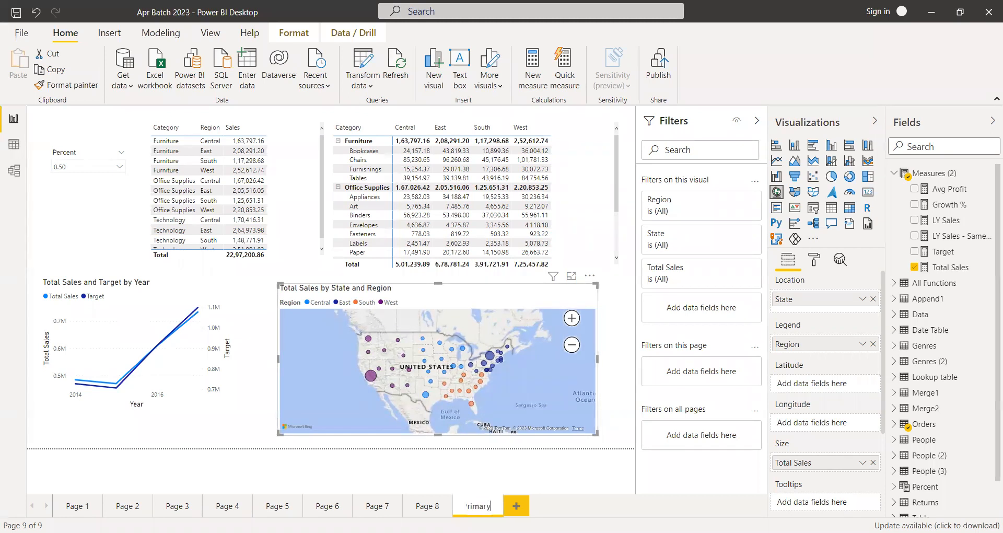
{"action": "key", "text": "Return"}
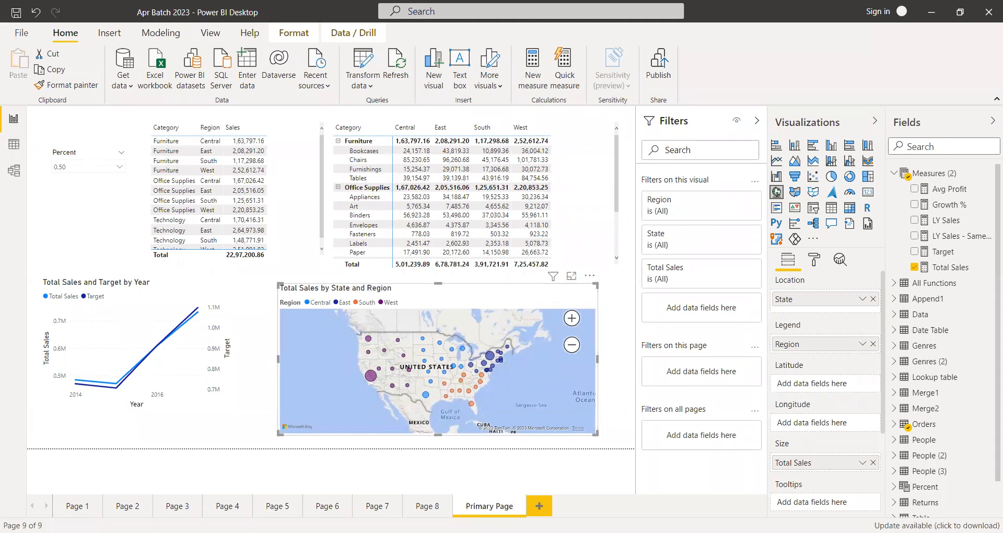
Add a report page named Target Page, and return to Primary Page with the Total Sales map selected.
{"action": "left_click", "coordinate": [540, 506]}
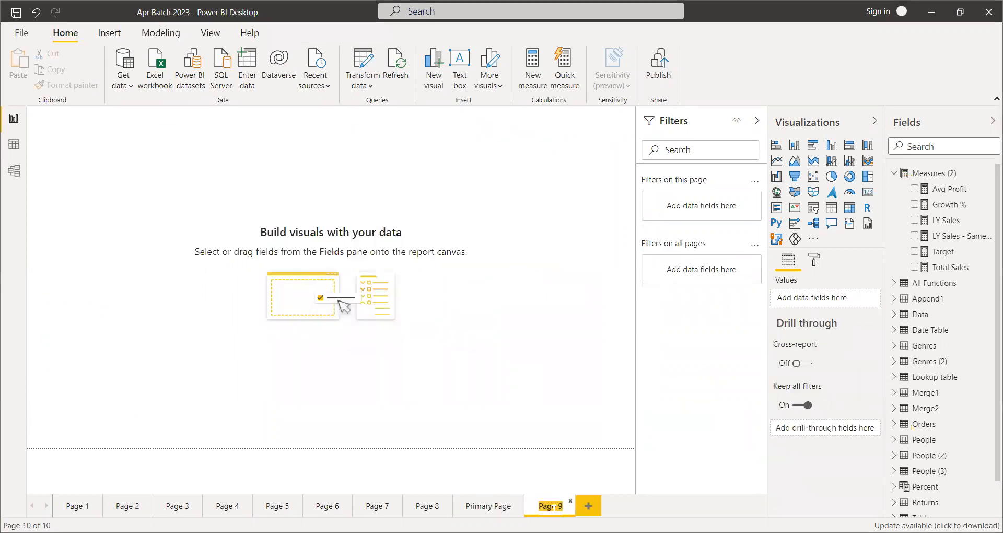
{"action": "type", "text": "Target Page"}
{"action": "key", "text": "Return"}
{"action": "left_click", "coordinate": [499, 508]}
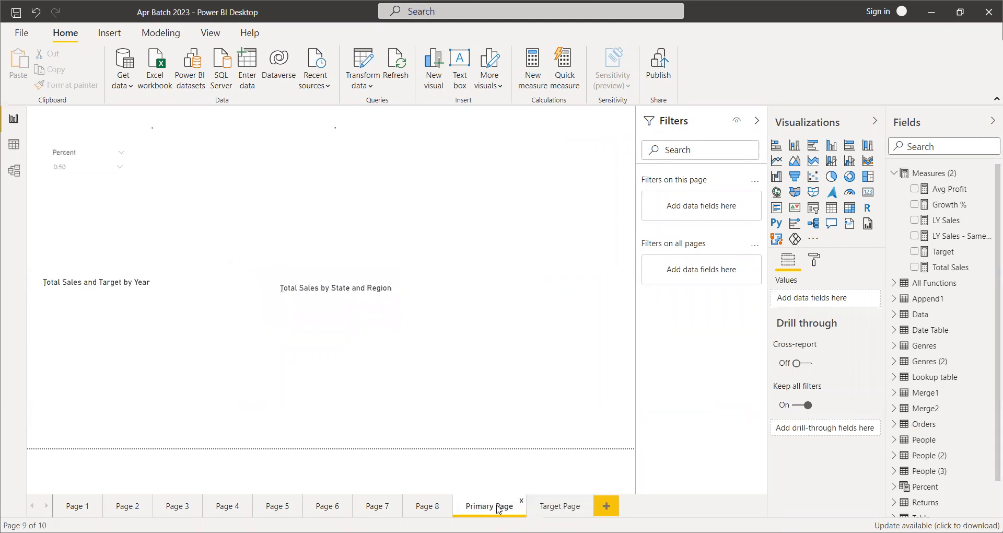
{"action": "left_click", "coordinate": [472, 302]}
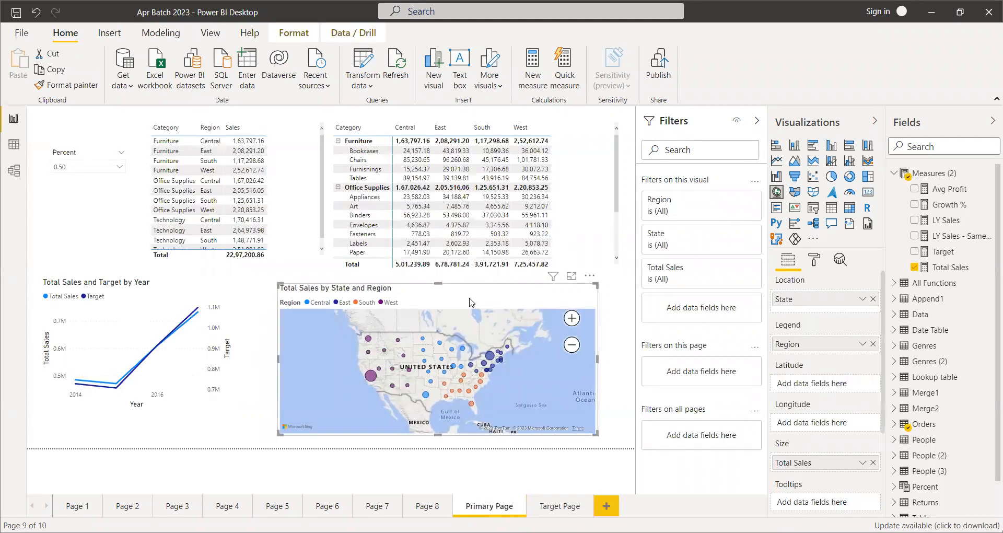
{"action": "mouse_move", "coordinate": [560, 131]}
{"action": "left_click", "coordinate": [570, 145]}
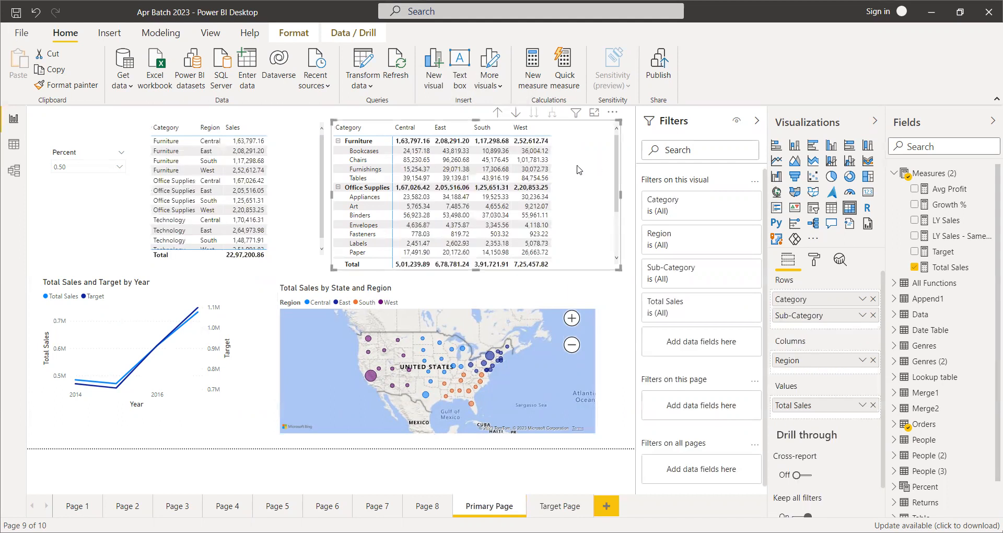
{"action": "left_click", "coordinate": [448, 298]}
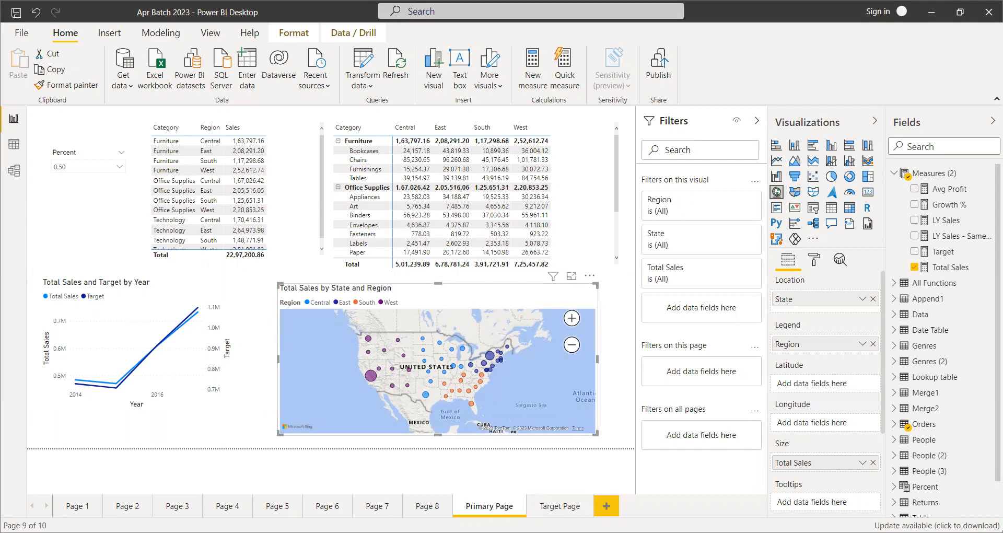
{"action": "left_click", "coordinate": [480, 506]}
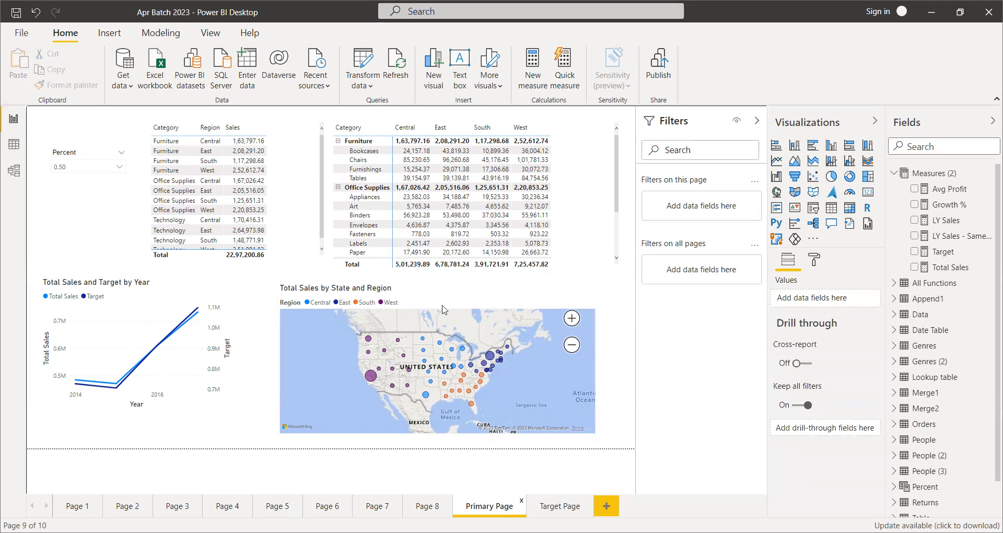
Insert a table visual on Target Page and enlarge it to fill almost the whole page.
{"action": "left_click", "coordinate": [556, 507]}
{"action": "left_click", "coordinate": [832, 207]}
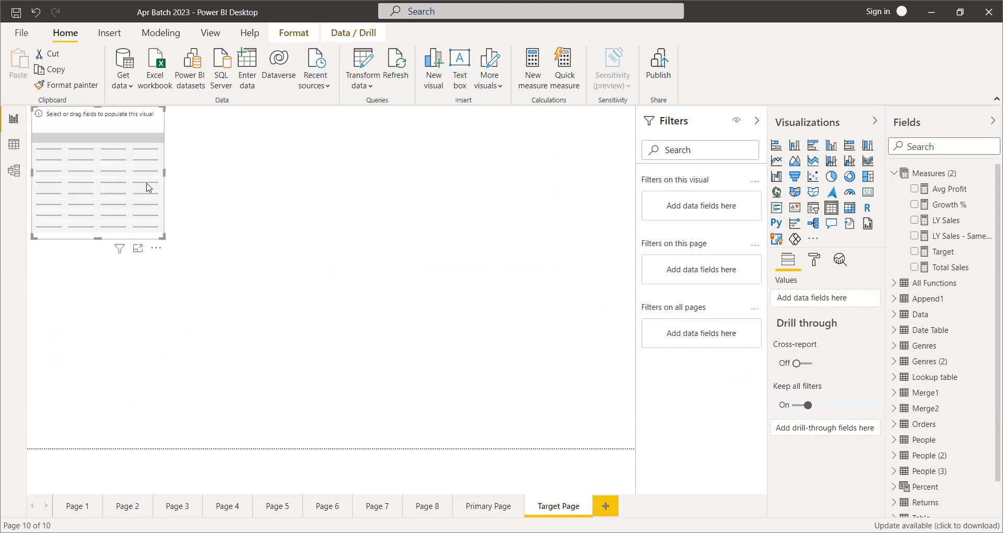
{"action": "left_click_drag", "start_coordinate": [164, 238], "coordinate": [621, 439]}
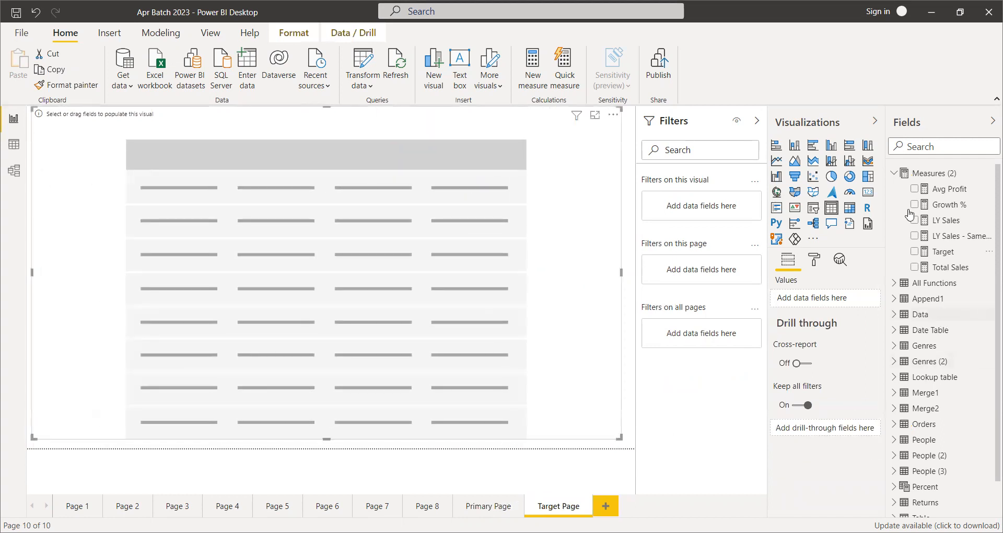
Add the Category field from the Orders table to the new table visual.
{"action": "left_click", "coordinate": [894, 173]}
{"action": "left_click", "coordinate": [895, 332]}
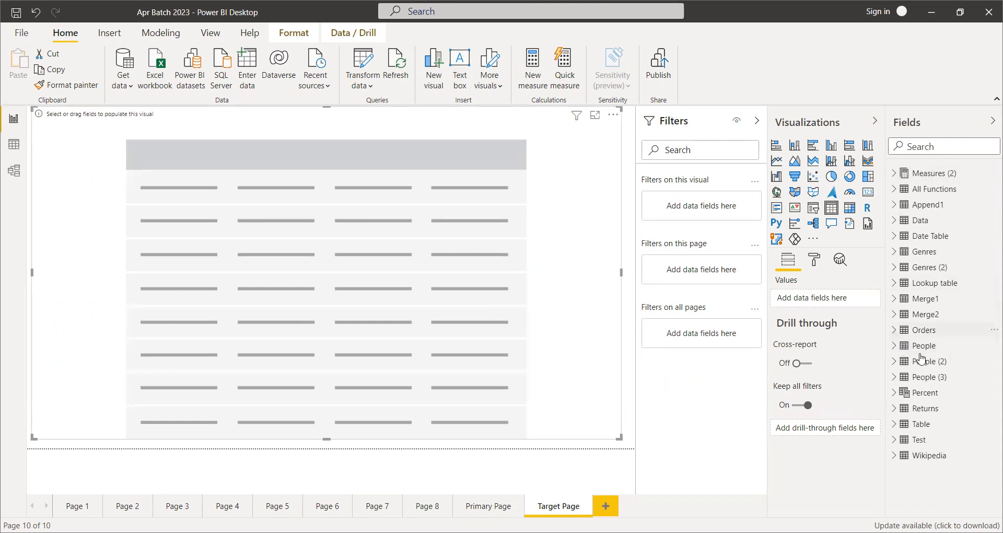
{"action": "scroll", "coordinate": [963, 420], "scroll_direction": "down", "scroll_amount": 3}
{"action": "scroll", "coordinate": [957, 416], "scroll_direction": "up", "scroll_amount": 2}
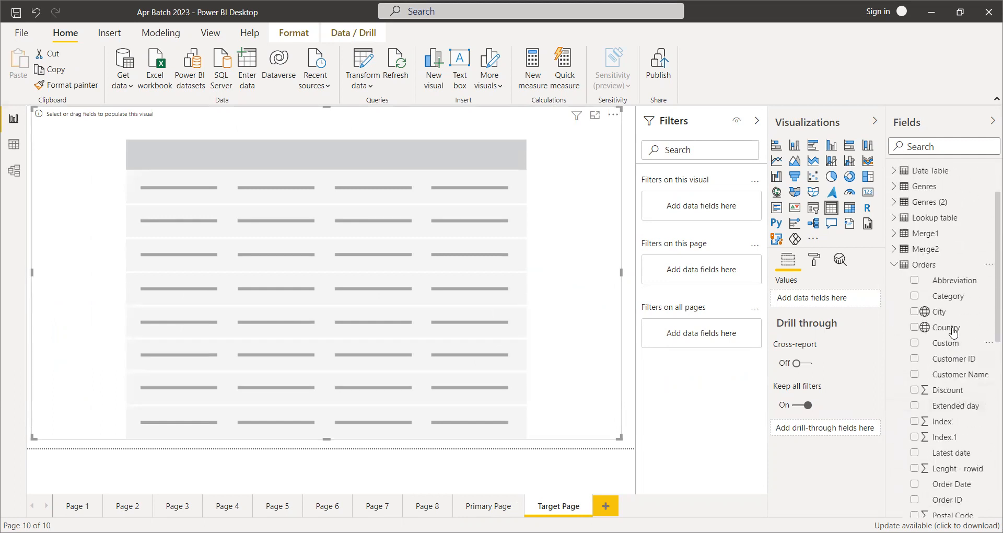
{"action": "left_click", "coordinate": [948, 296]}
Add Region before Category and Sub-Category after Category in the table visual's values.
{"action": "scroll", "coordinate": [956, 366], "scroll_direction": "down", "scroll_amount": 3}
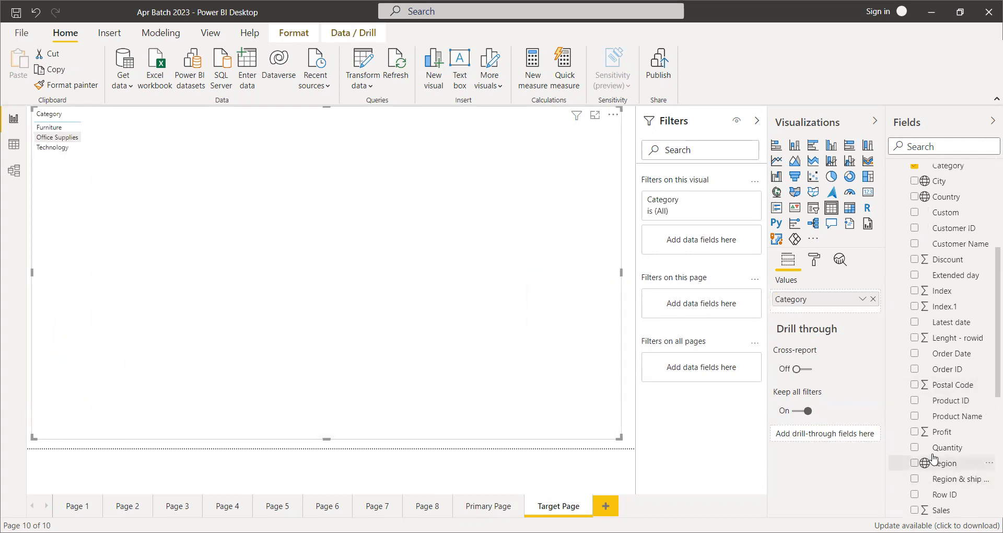
{"action": "left_click_drag", "start_coordinate": [934, 459], "coordinate": [837, 297]}
{"action": "scroll", "coordinate": [960, 430], "scroll_direction": "up", "scroll_amount": 3}
{"action": "scroll", "coordinate": [960, 429], "scroll_direction": "down", "scroll_amount": 5}
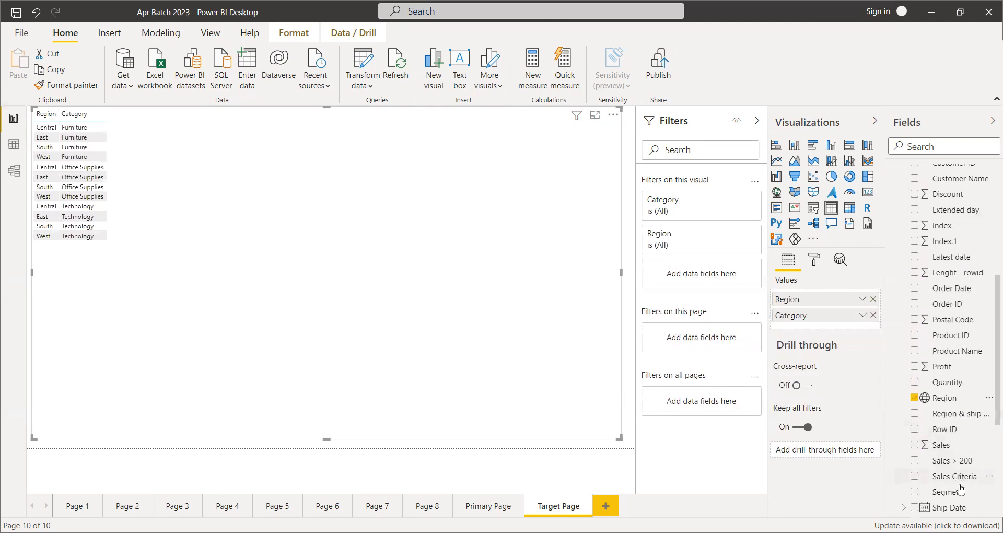
{"action": "scroll", "coordinate": [960, 489], "scroll_direction": "down", "scroll_amount": 1}
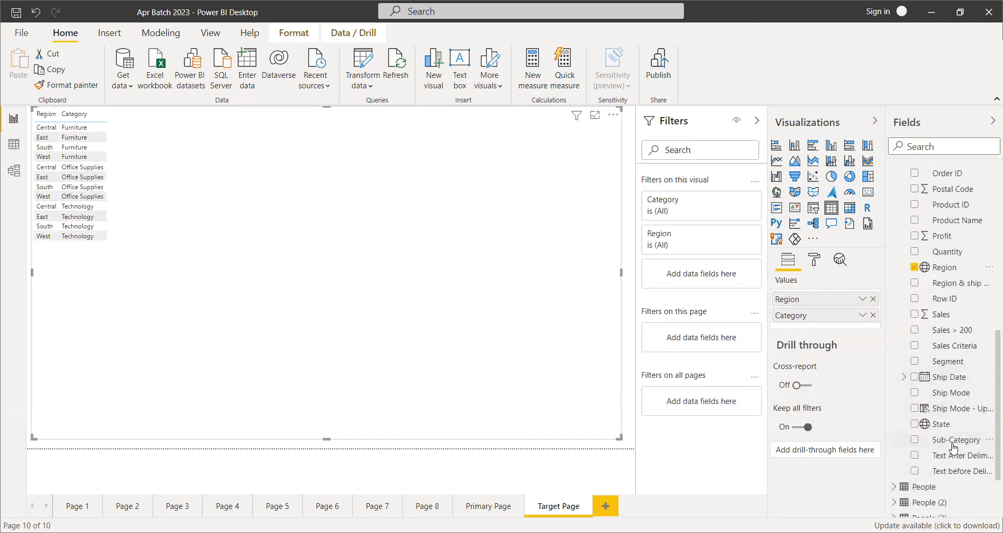
{"action": "left_click_drag", "start_coordinate": [939, 442], "coordinate": [843, 329]}
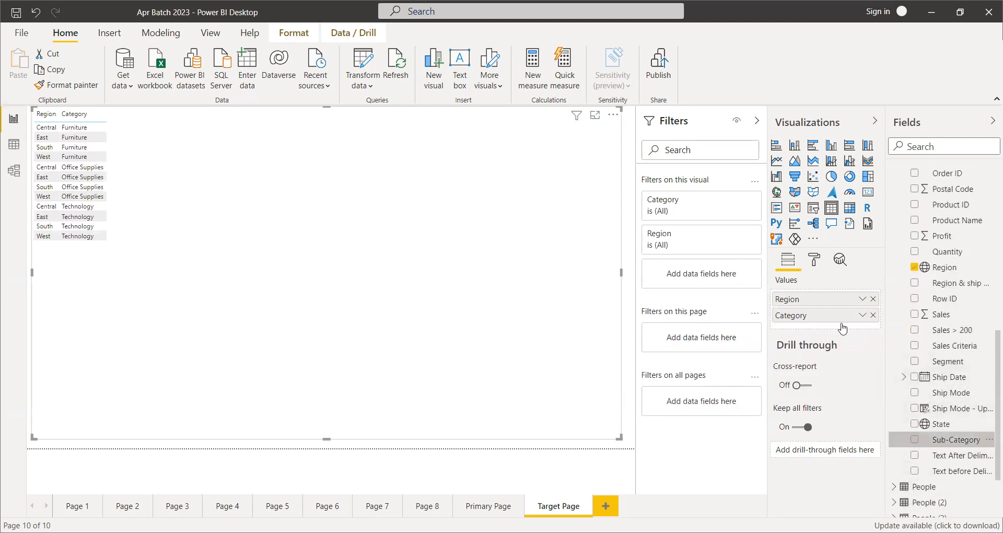
Add the measures Total Sales, Target, LY Sales and Avg Profit to the table visual after Sub-Category.
{"action": "left_click", "coordinate": [894, 329]}
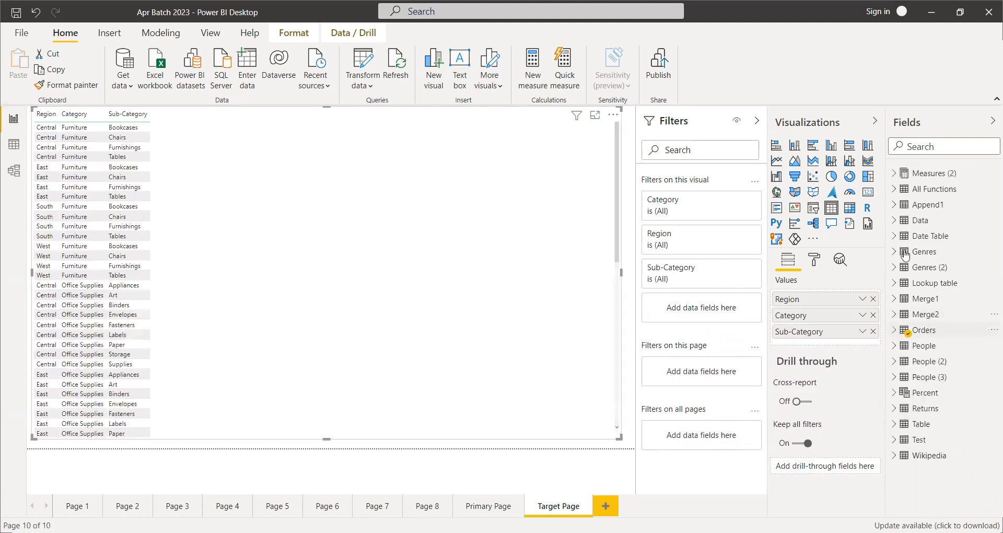
{"action": "left_click", "coordinate": [895, 173]}
{"action": "left_click_drag", "start_coordinate": [953, 270], "coordinate": [856, 336]}
{"action": "left_click", "coordinate": [948, 267]}
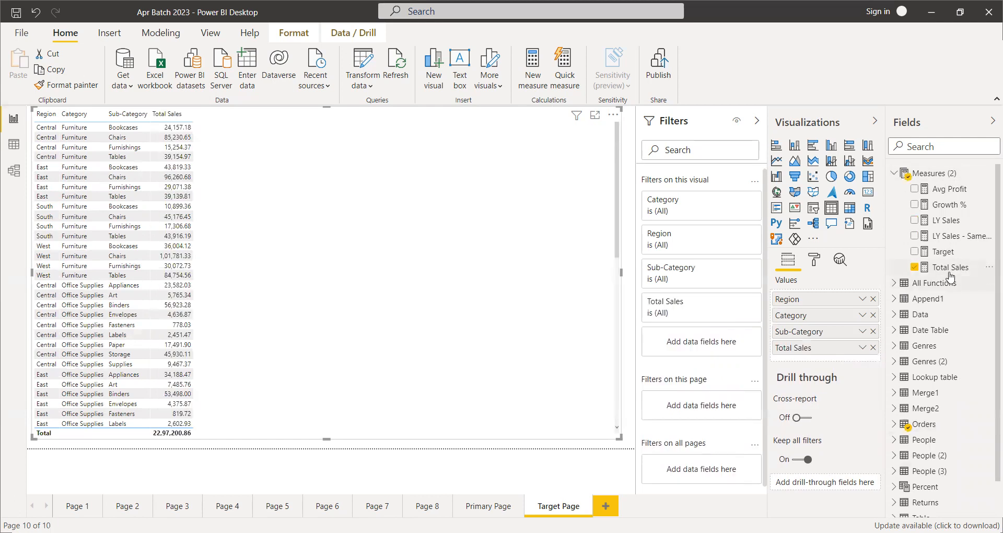
{"action": "left_click_drag", "start_coordinate": [946, 256], "coordinate": [850, 364]}
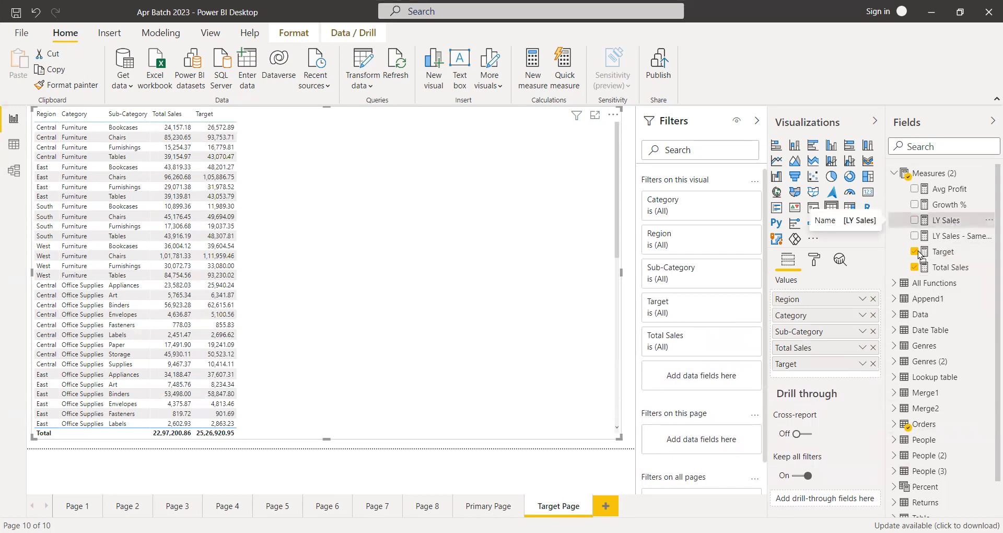
{"action": "left_click", "coordinate": [915, 220]}
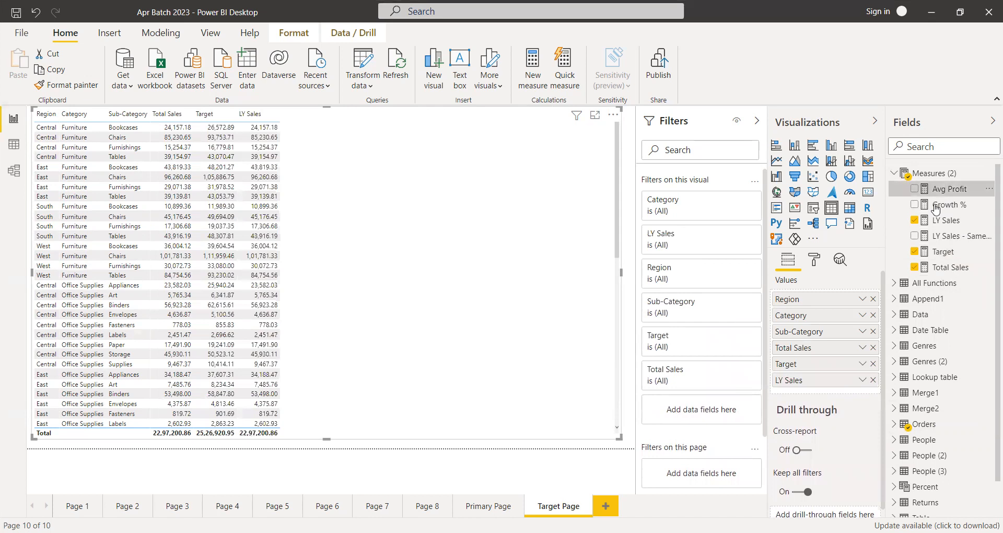
{"action": "left_click", "coordinate": [915, 189]}
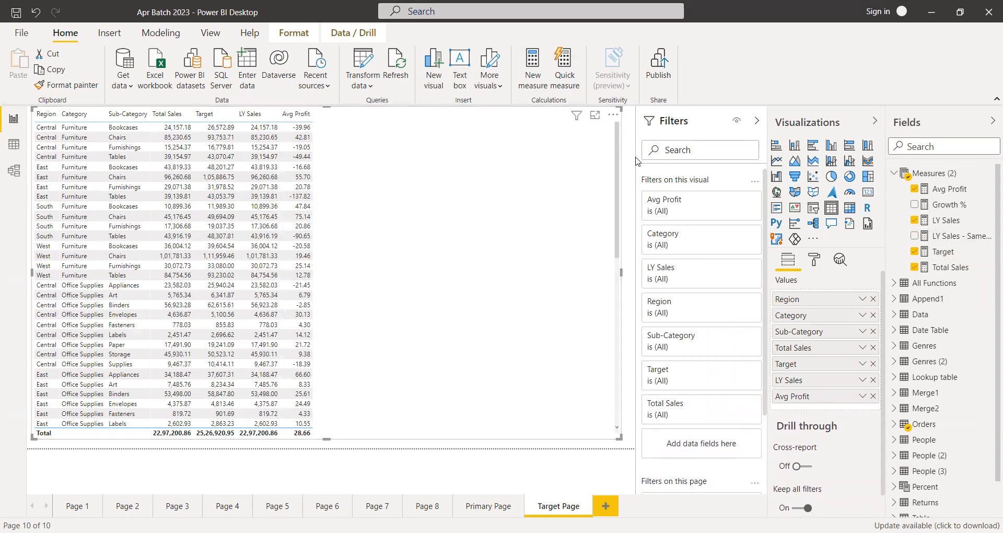
{"action": "left_click", "coordinate": [492, 506]}
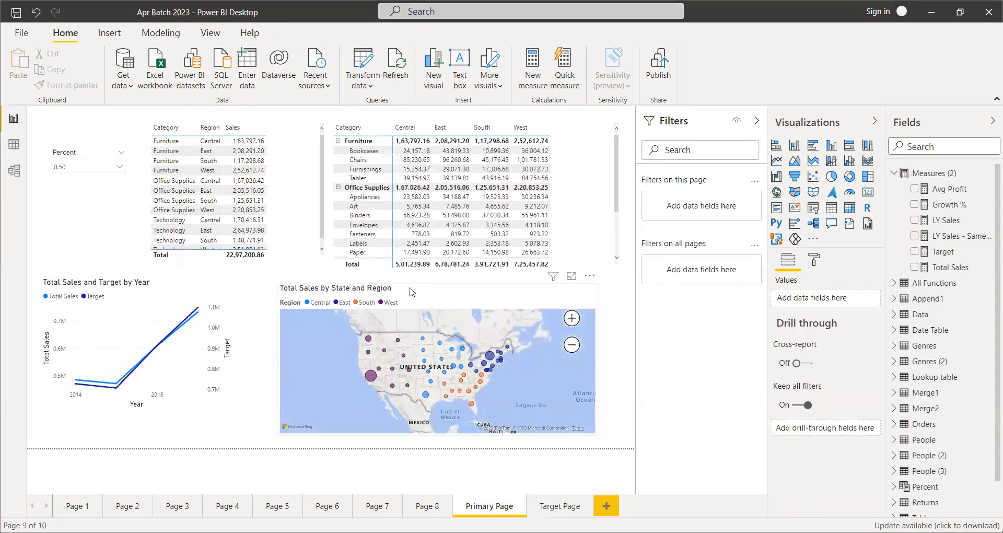
{"action": "left_click", "coordinate": [522, 409]}
{"action": "left_click", "coordinate": [554, 507]}
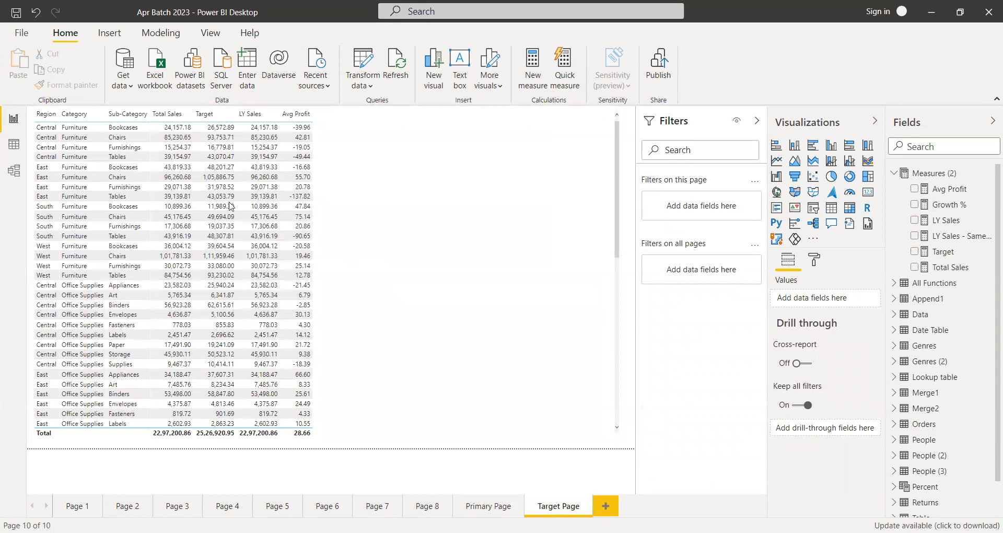
{"action": "left_click", "coordinate": [491, 507]}
{"action": "left_click", "coordinate": [556, 510]}
{"action": "left_click", "coordinate": [496, 507]}
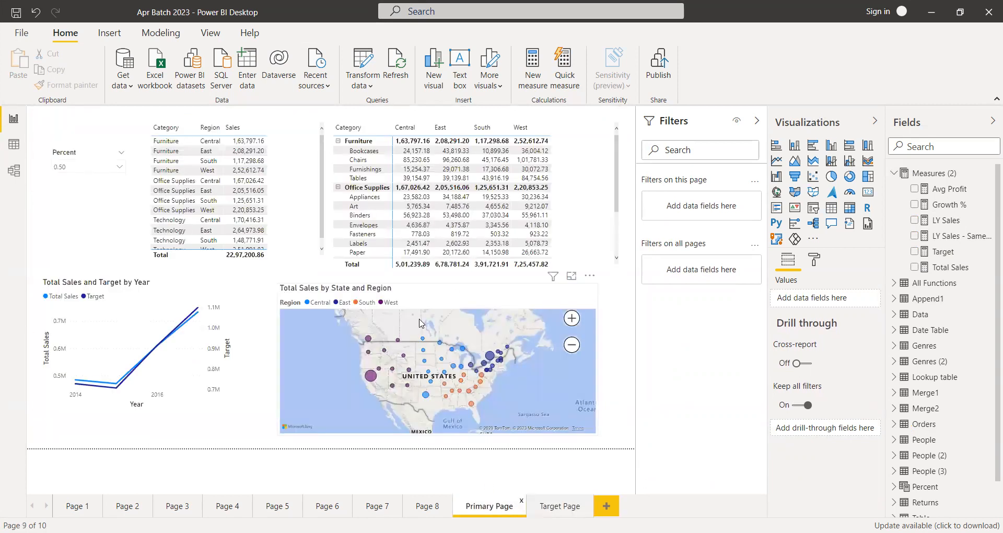
{"action": "left_click", "coordinate": [429, 313]}
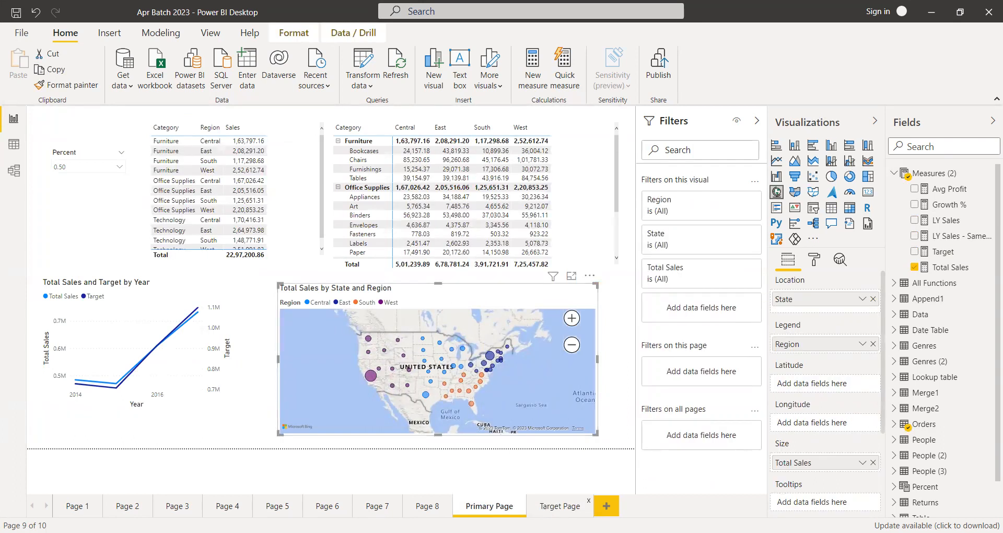
Set Region from the Orders table as the drill-through field of Target Page.
{"action": "left_click", "coordinate": [547, 508]}
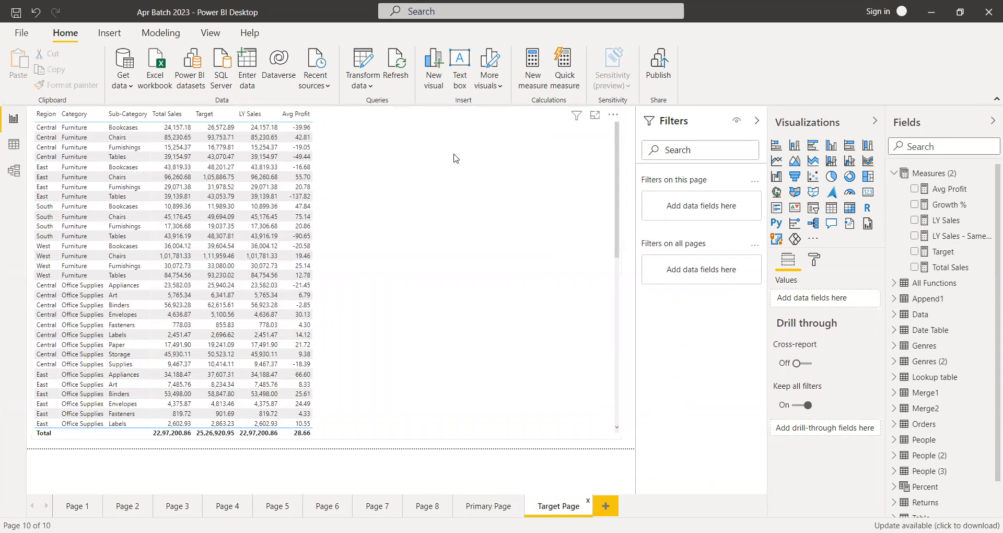
{"action": "left_click", "coordinate": [456, 158]}
{"action": "scroll", "coordinate": [833, 465], "scroll_direction": "down", "scroll_amount": 1}
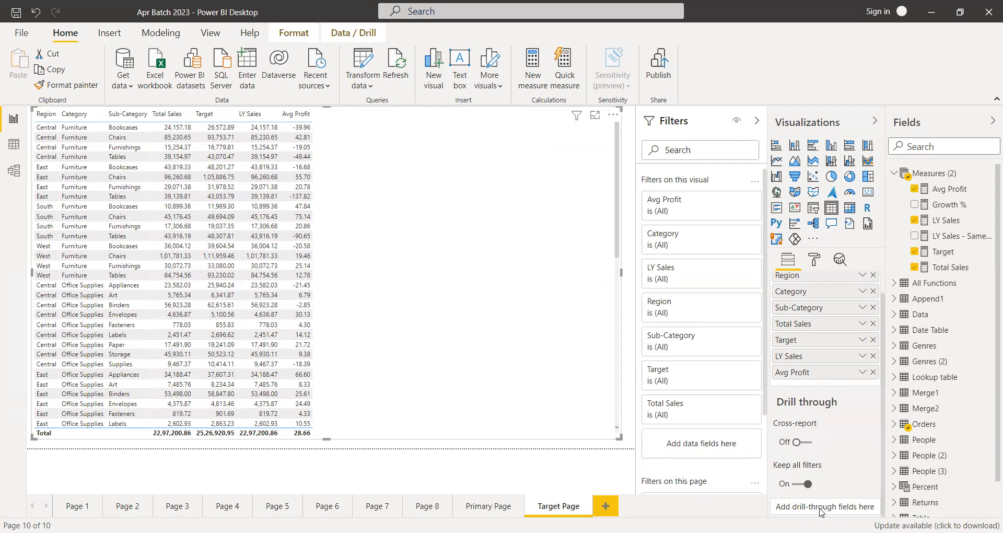
{"action": "left_click", "coordinate": [894, 424]}
{"action": "scroll", "coordinate": [955, 448], "scroll_direction": "down", "scroll_amount": 5}
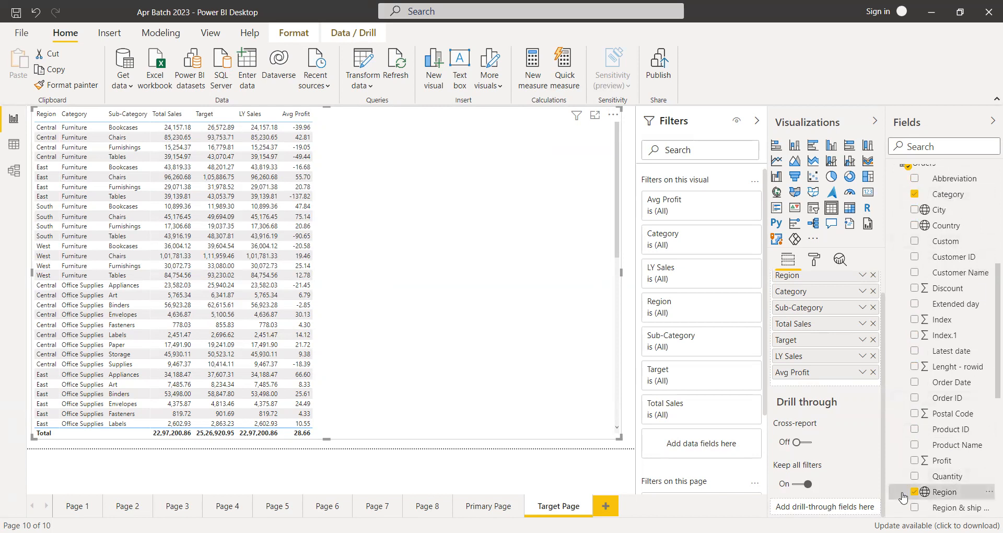
{"action": "left_click_drag", "start_coordinate": [904, 496], "coordinate": [836, 506]}
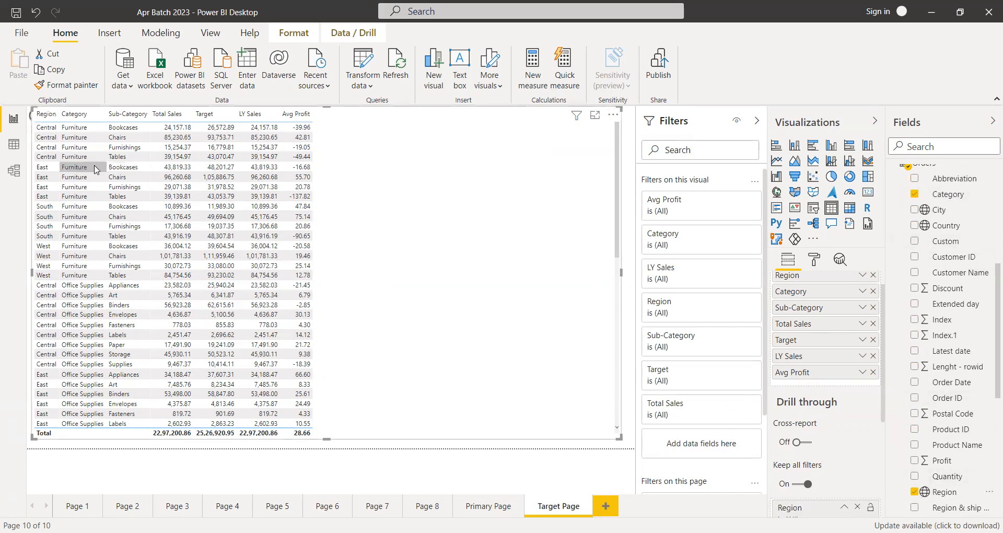
Move the back button above the right end of the table on Target Page, and return to Primary Page.
{"action": "left_click_drag", "start_coordinate": [33, 107], "coordinate": [600, 120]}
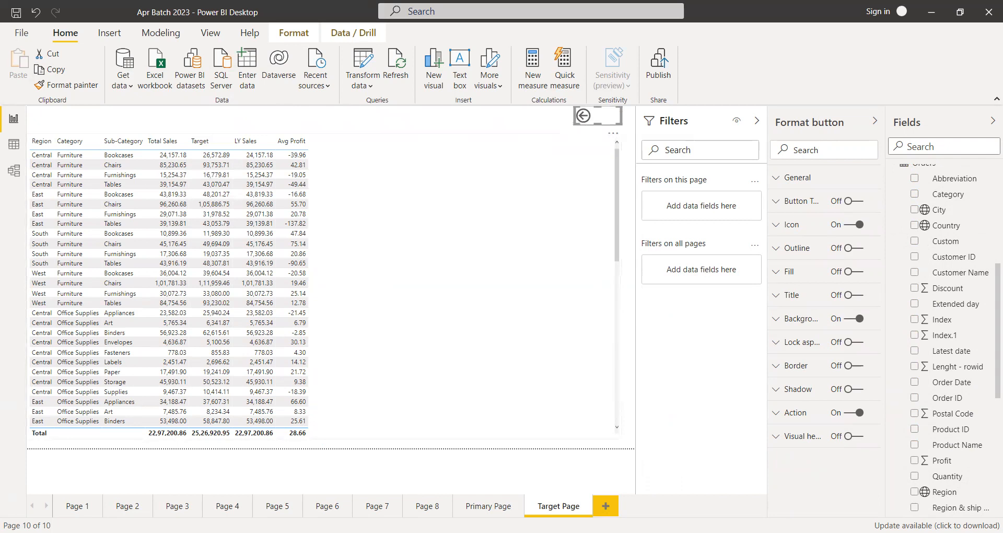
{"action": "left_click", "coordinate": [590, 126], "text": "ctrl"}
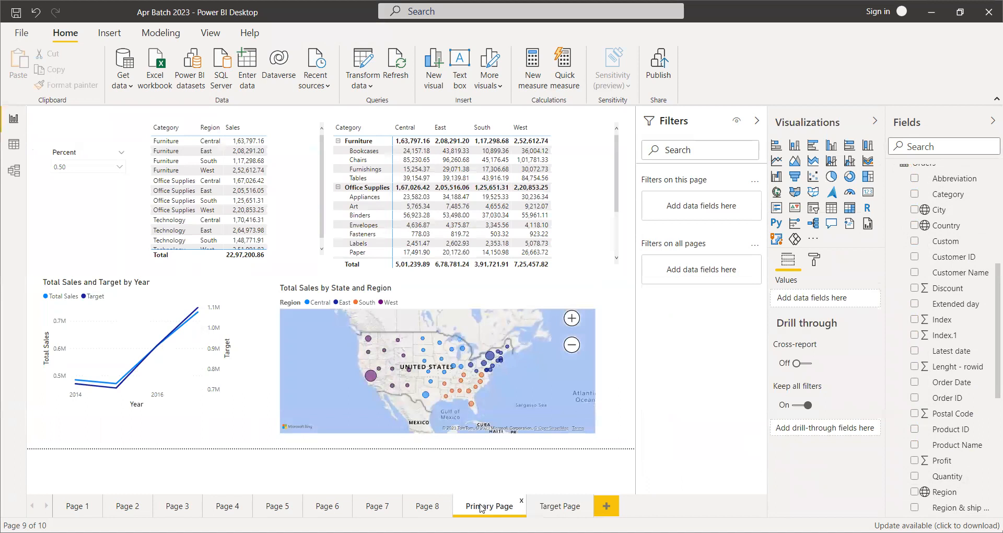
{"action": "left_click", "coordinate": [427, 303]}
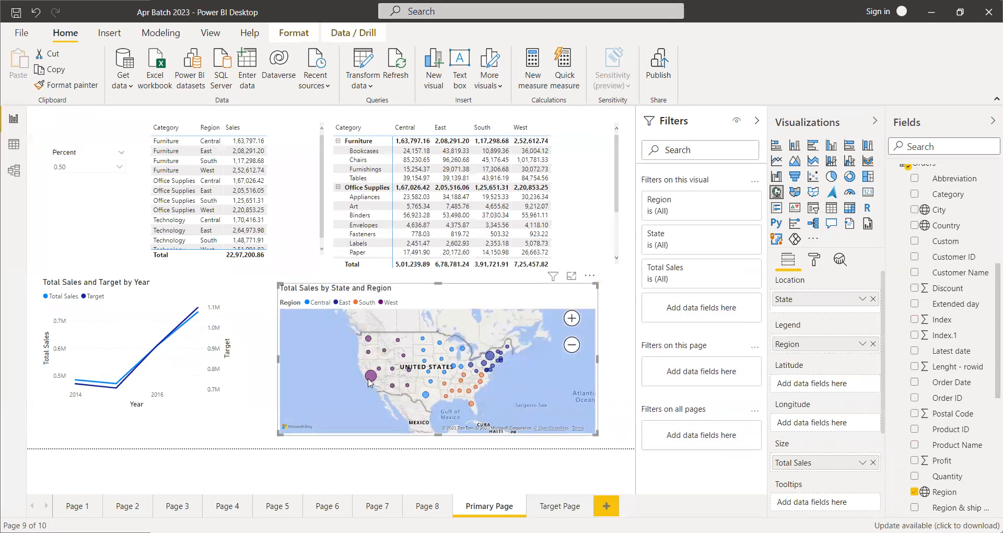
{"action": "mouse_move", "coordinate": [370, 380]}
{"action": "right_click", "coordinate": [373, 377]}
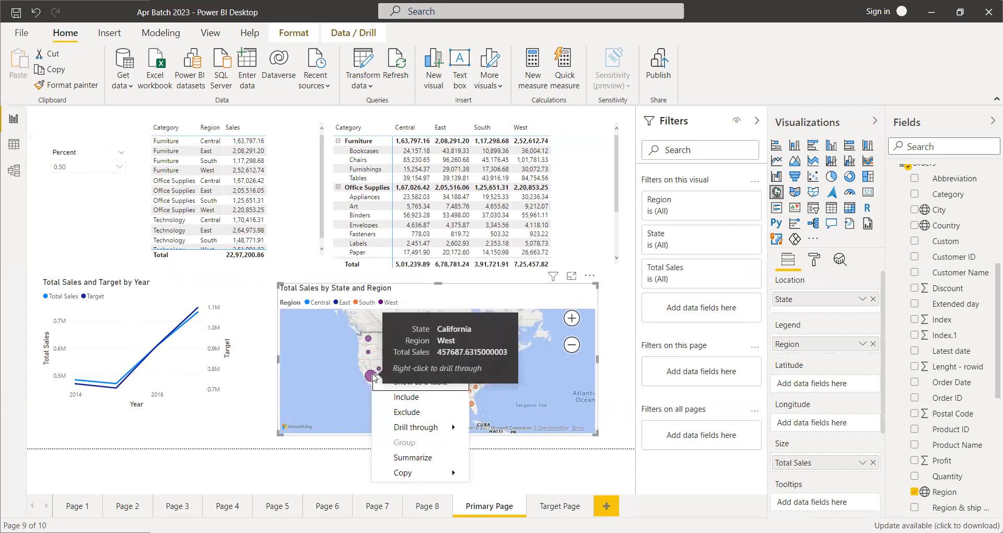
{"action": "mouse_move", "coordinate": [401, 428]}
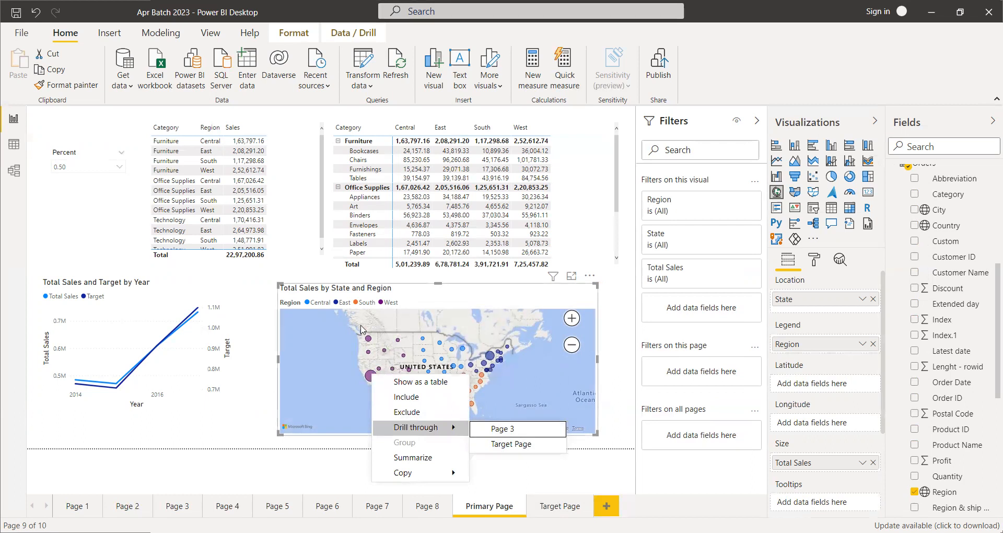
{"action": "left_click", "coordinate": [621, 370]}
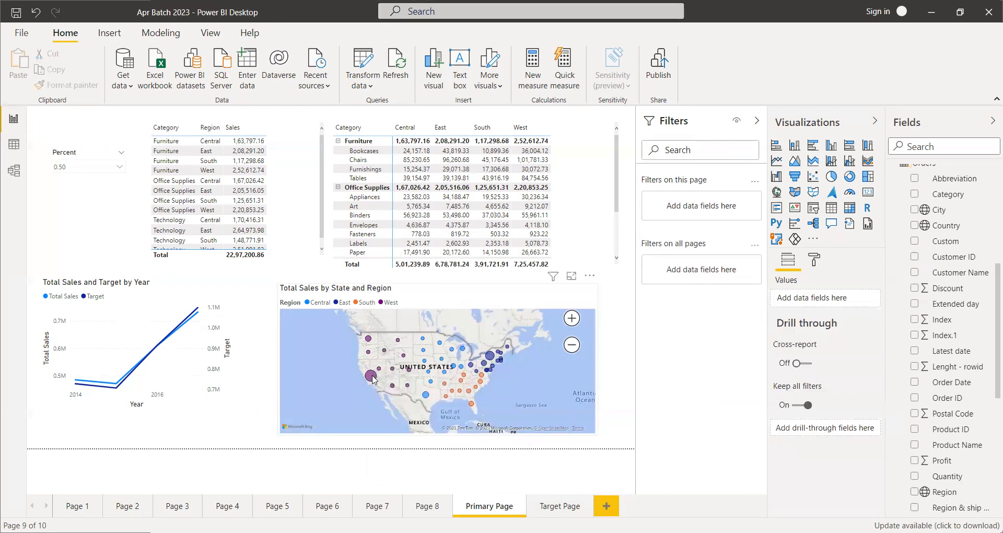
Drill through from the California bubble on the Total Sales map to Target Page, and collapse the Region drill-through filter.
{"action": "mouse_move", "coordinate": [372, 380]}
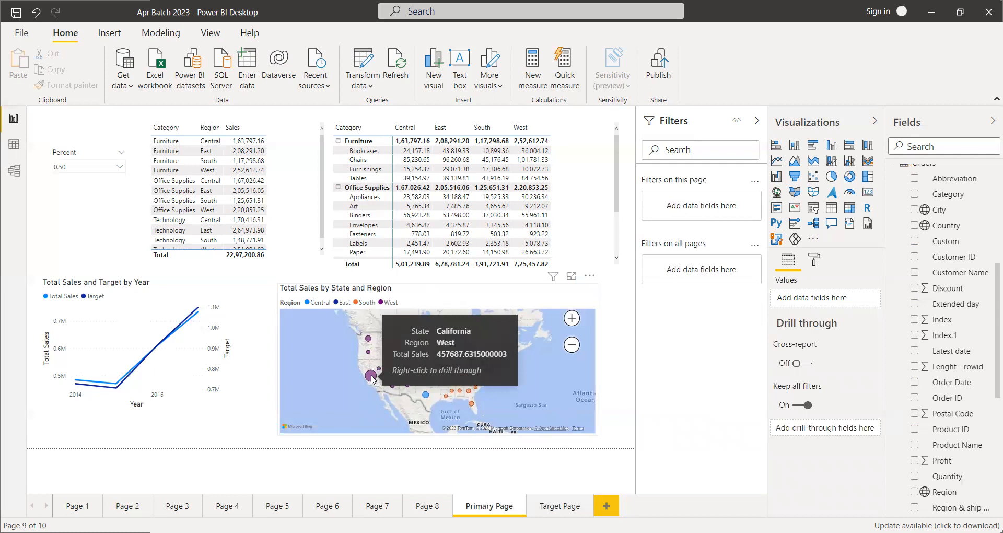
{"action": "right_click", "coordinate": [372, 379]}
{"action": "left_click", "coordinate": [511, 447]}
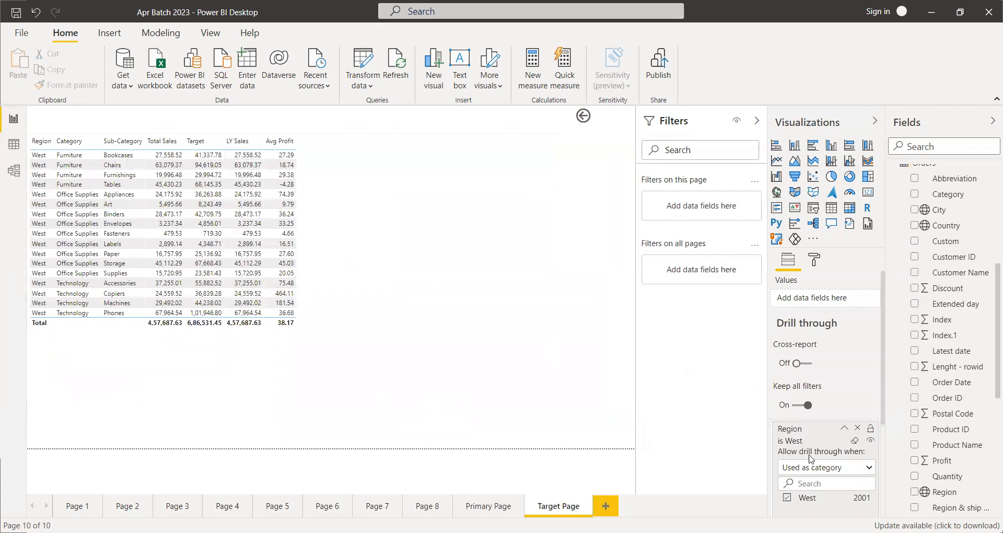
{"action": "left_click", "coordinate": [845, 430]}
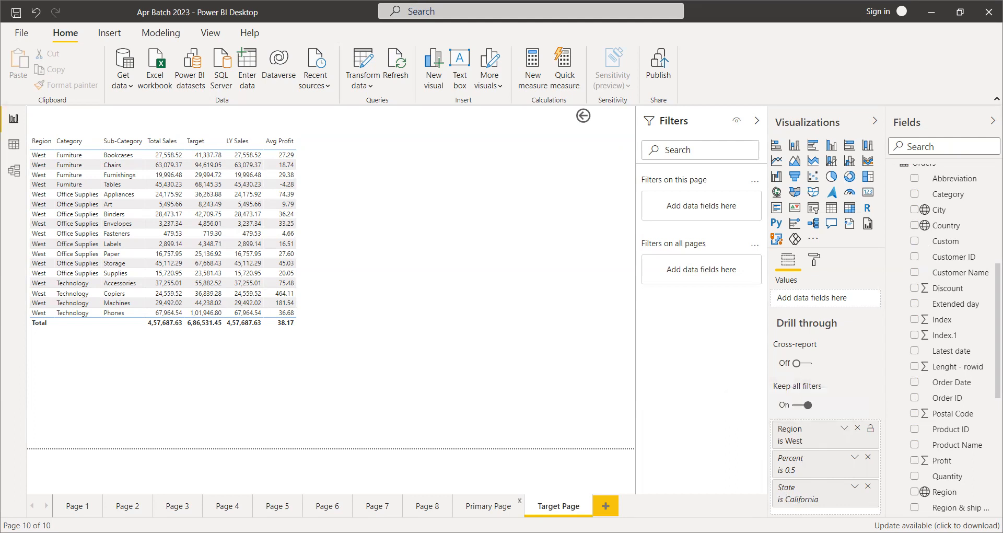
Return to Primary Page and select the Percent slicer.
{"action": "left_click", "coordinate": [487, 506]}
{"action": "mouse_move", "coordinate": [369, 381]}
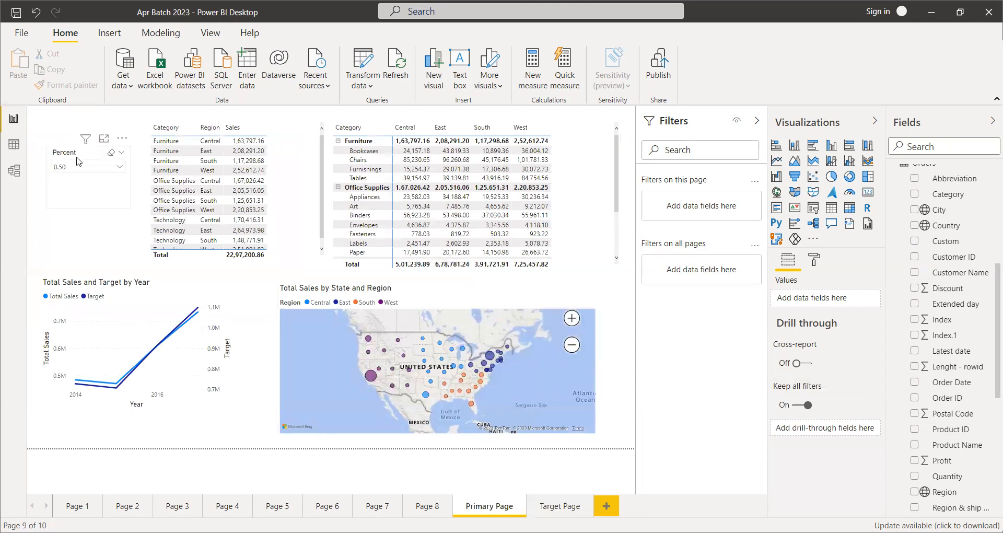
{"action": "left_click", "coordinate": [75, 176]}
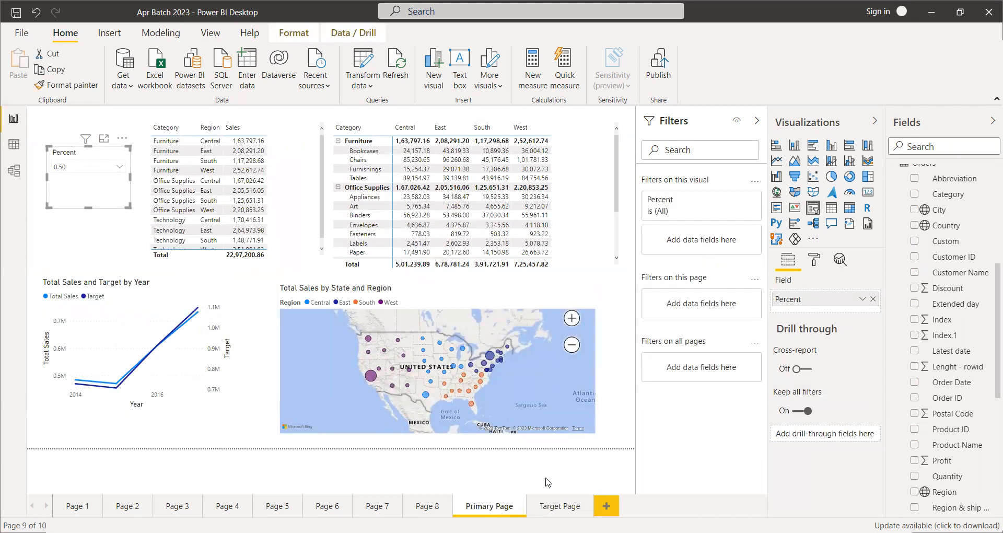
Check the drill-through filters on Target Page, and return to the Total Sales map on Primary Page.
{"action": "left_click", "coordinate": [555, 511]}
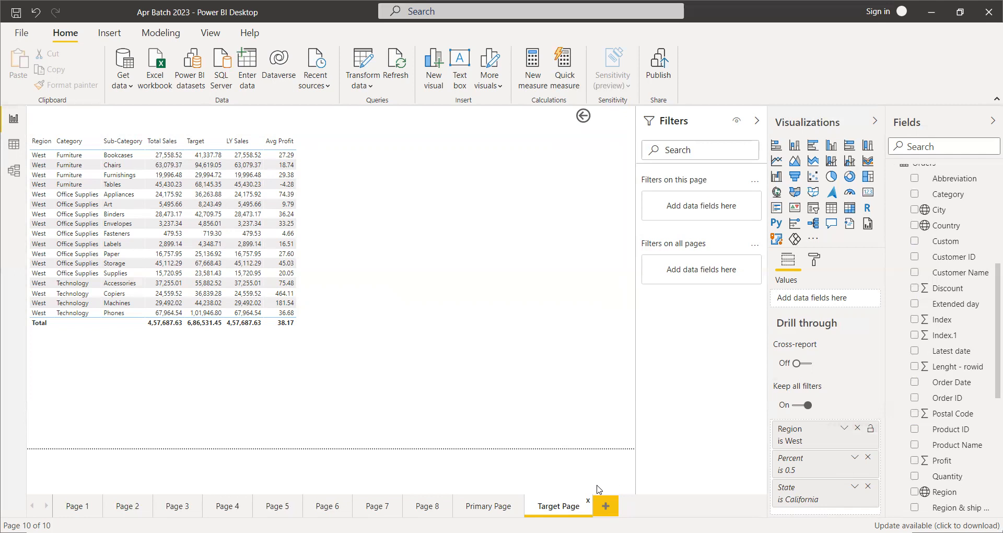
{"action": "left_click", "coordinate": [491, 507]}
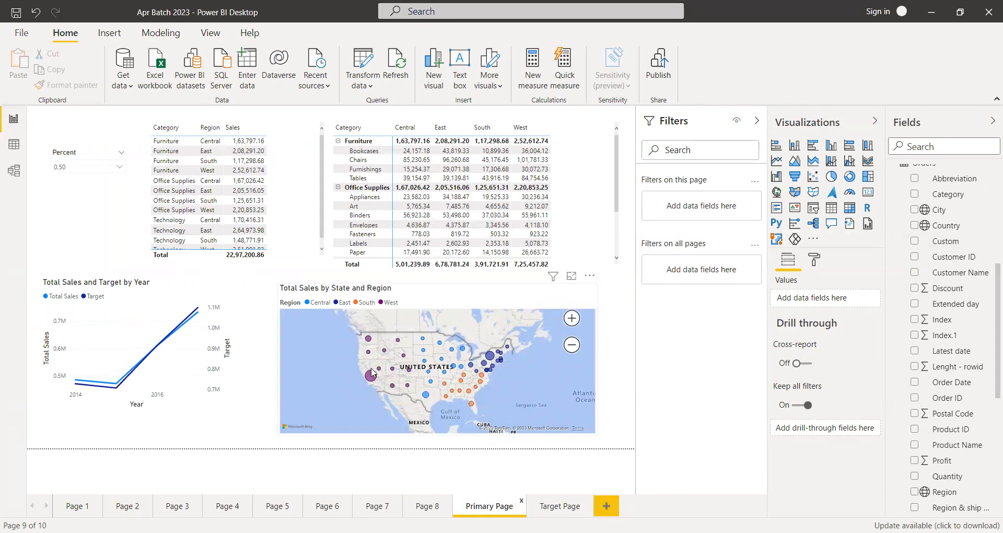
{"action": "mouse_move", "coordinate": [370, 380]}
Set the Percent slicer on Primary Page to 0.30.
{"action": "left_click", "coordinate": [82, 158]}
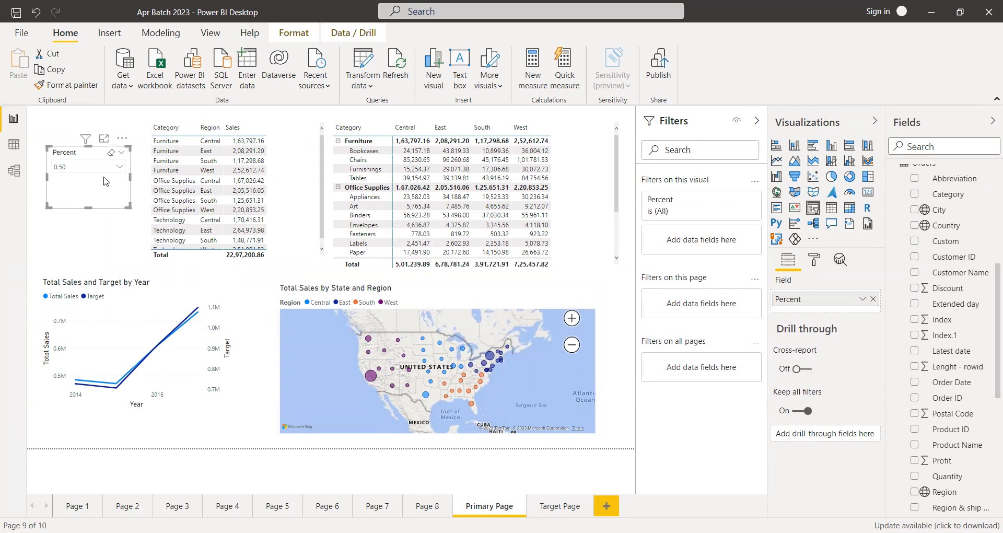
{"action": "left_click", "coordinate": [86, 168]}
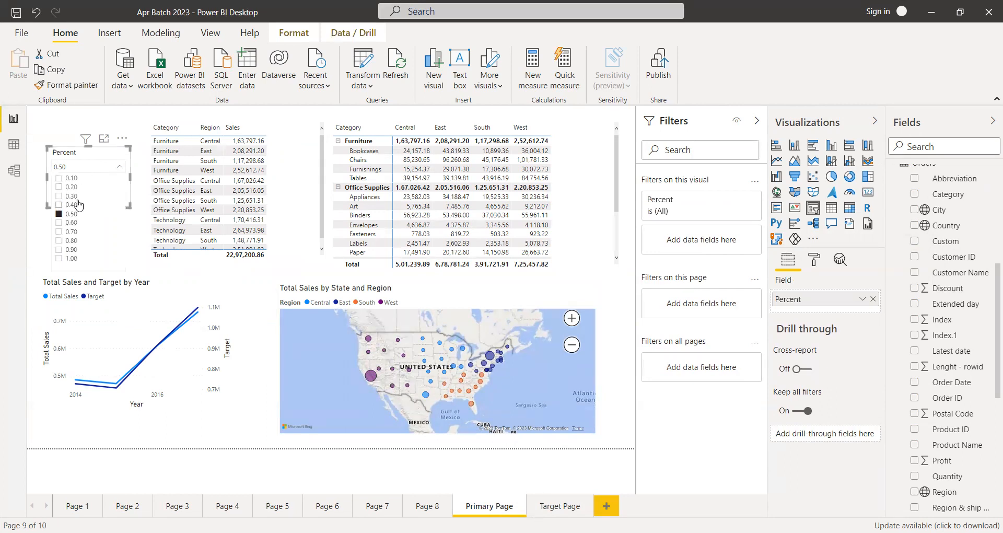
{"action": "left_click", "coordinate": [73, 197]}
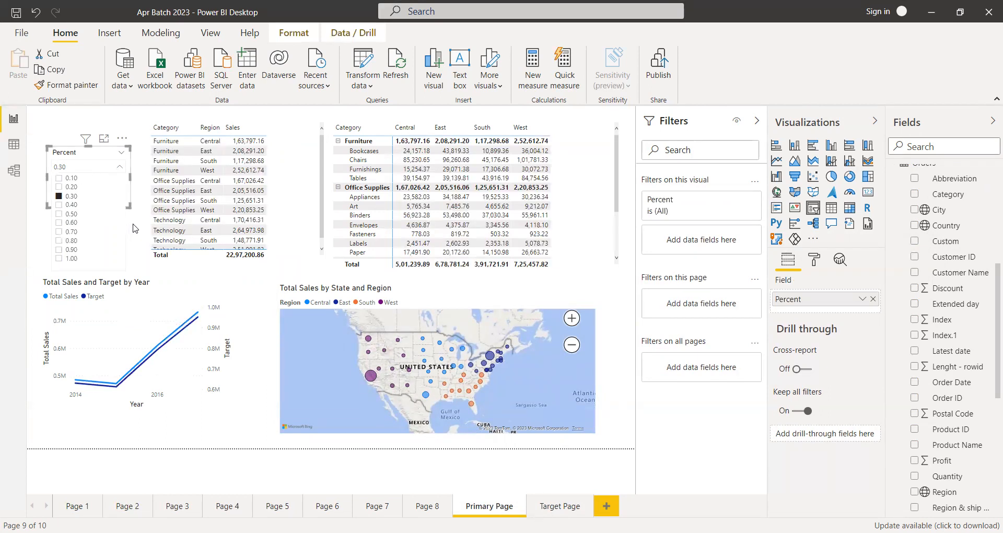
Drill through from the California bubble on the Total Sales map to Target Page.
{"action": "right_click", "coordinate": [373, 376]}
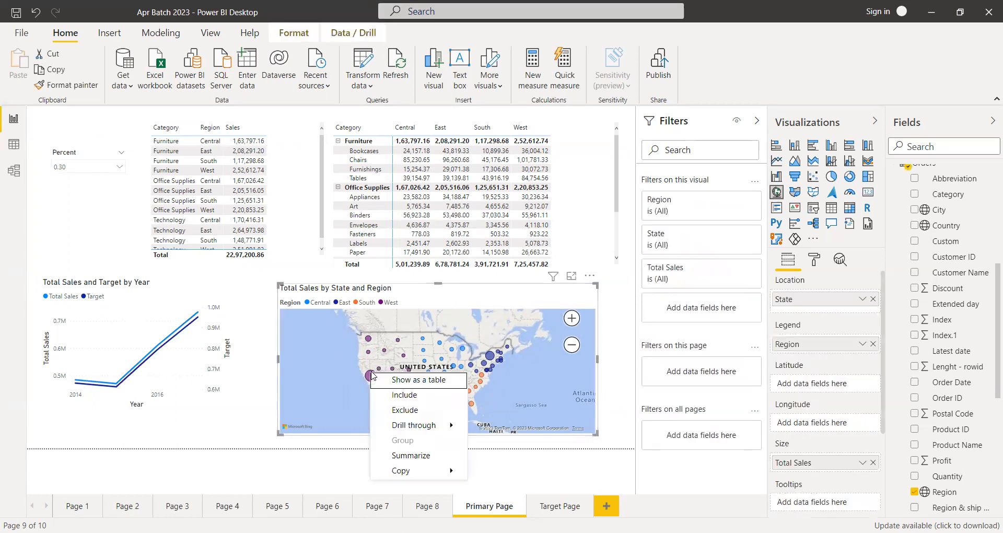
{"action": "mouse_move", "coordinate": [418, 425]}
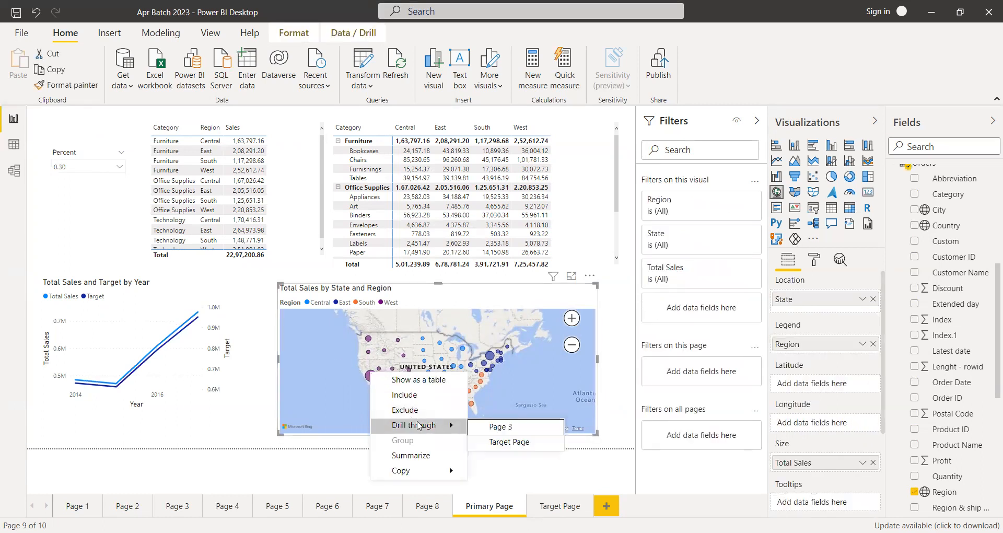
{"action": "left_click", "coordinate": [525, 448]}
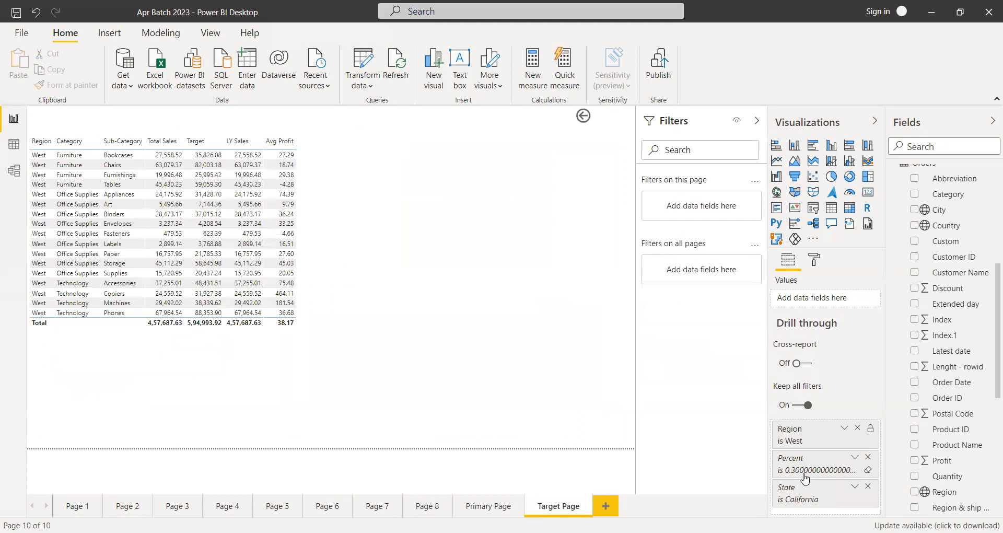
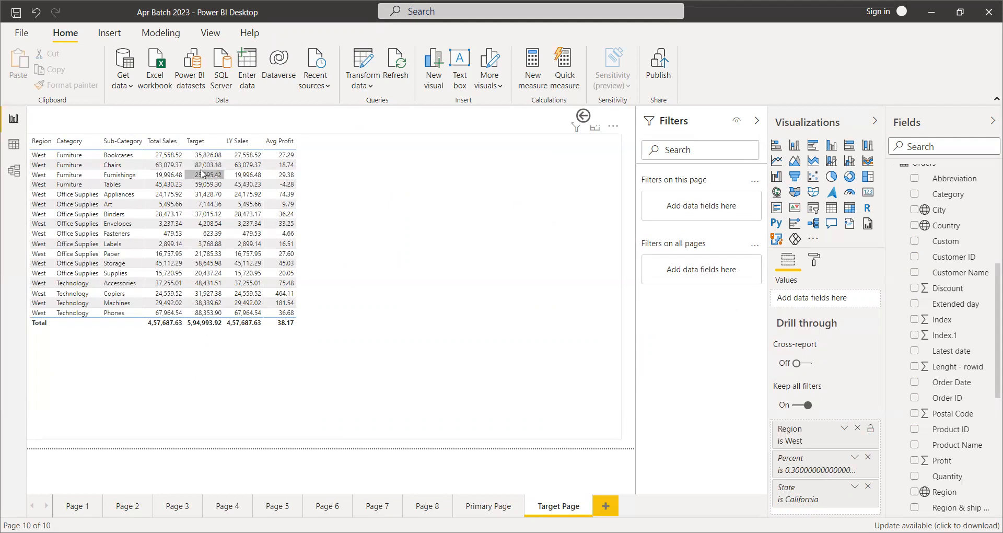
Select the table on Target Page and examine its measures, value fields and drill-through filters.
{"action": "left_click", "coordinate": [490, 209]}
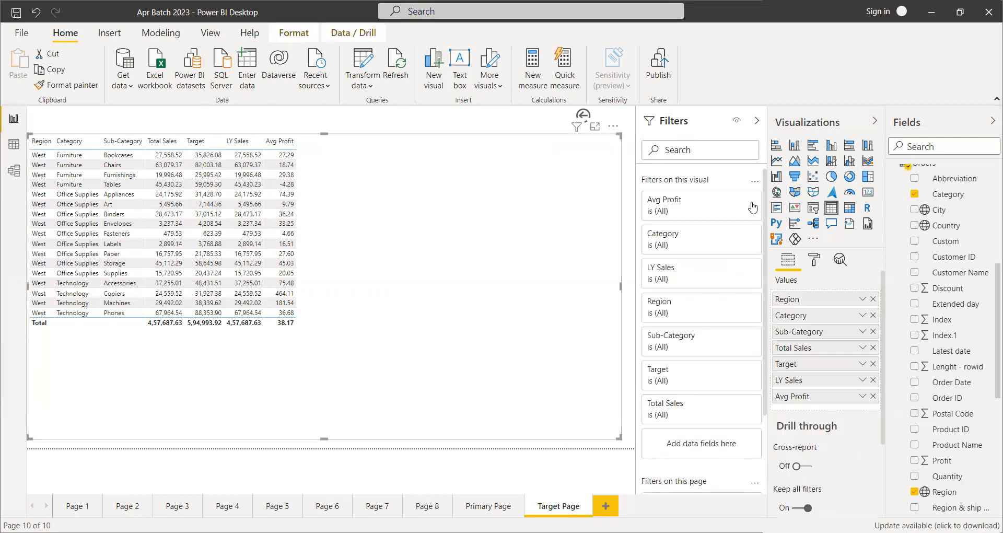
{"action": "scroll", "coordinate": [921, 219], "scroll_direction": "up", "scroll_amount": 5}
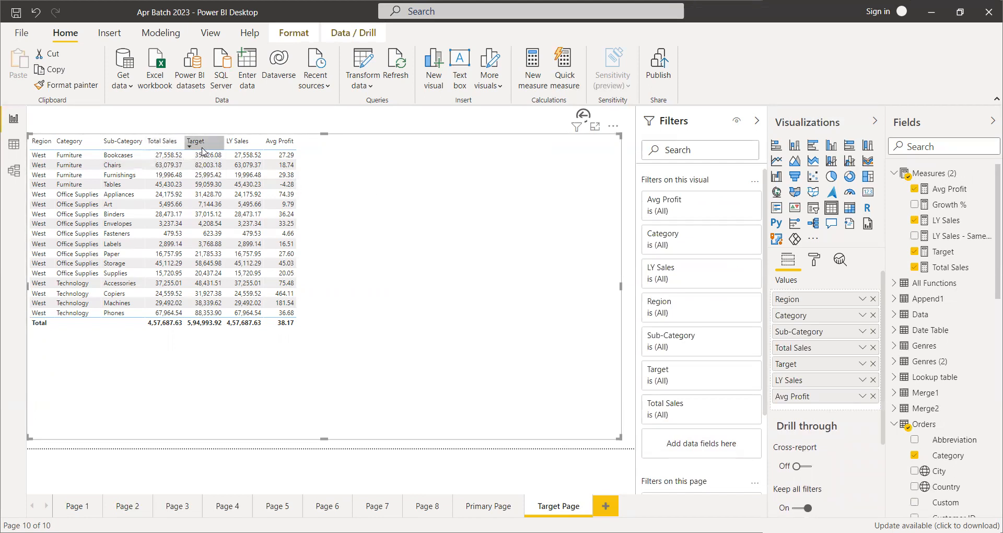
{"action": "scroll", "coordinate": [830, 474], "scroll_direction": "down", "scroll_amount": 3}
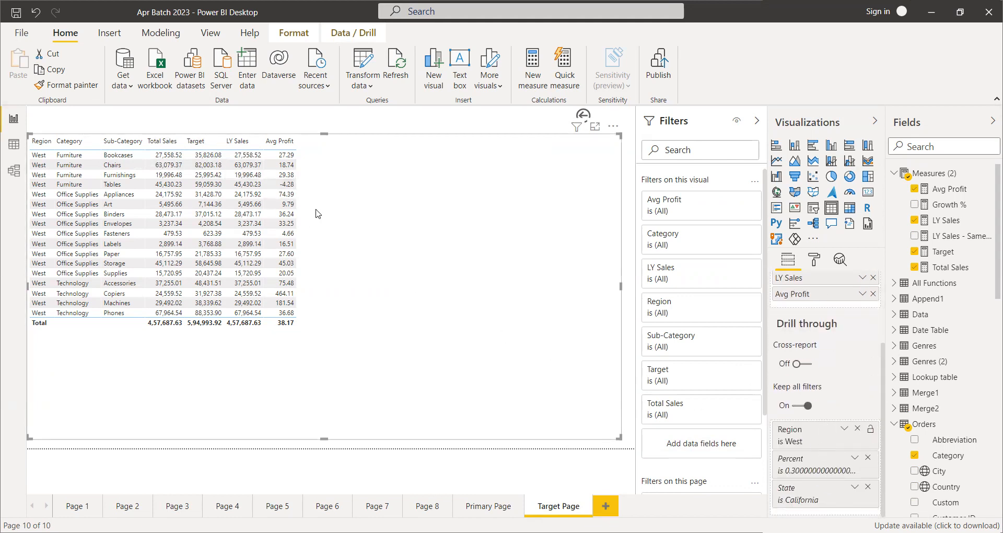
Compare the fields of the Total Sales map on Primary Page with the drill-through filters on Target Page.
{"action": "left_click", "coordinate": [479, 509]}
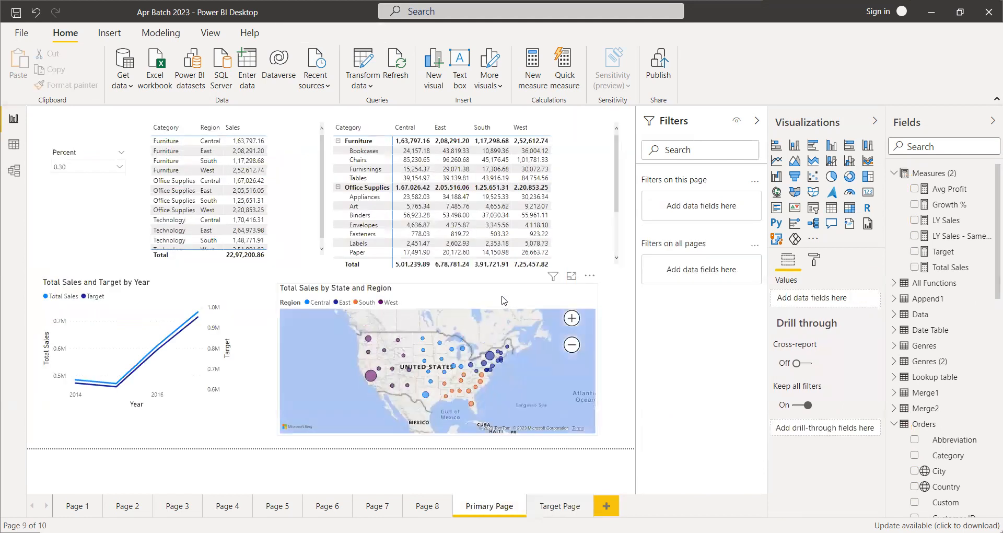
{"action": "left_click", "coordinate": [385, 353]}
{"action": "left_click", "coordinate": [560, 506]}
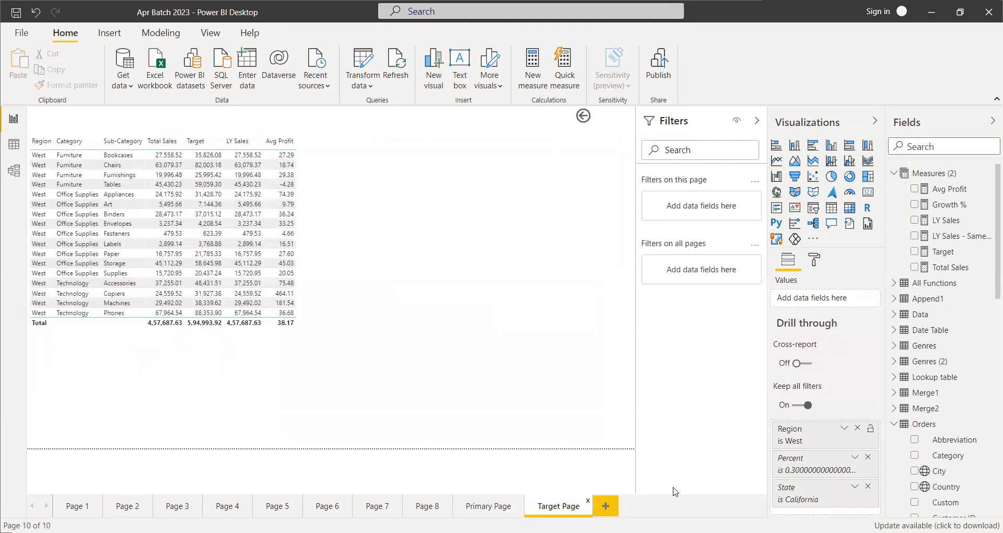
{"action": "left_click", "coordinate": [512, 509]}
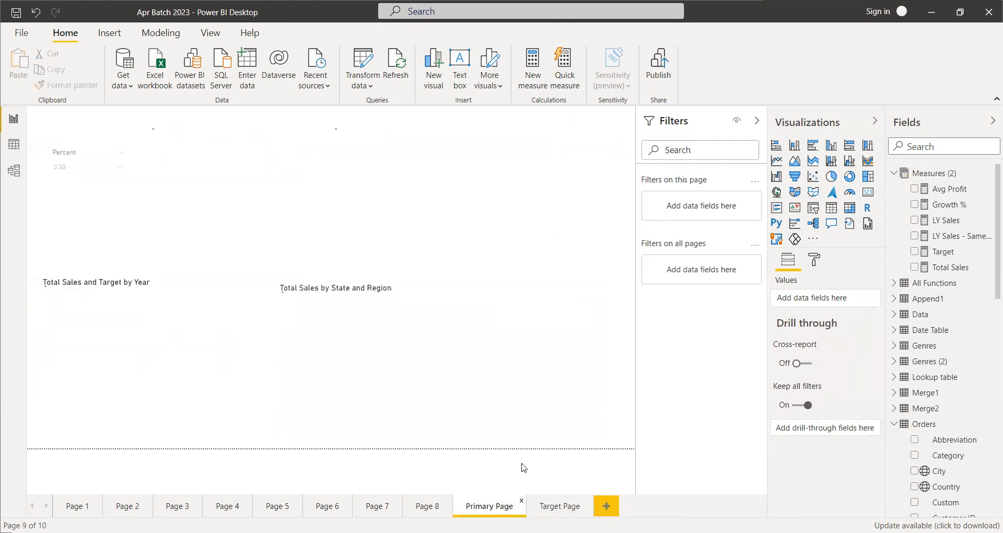
{"action": "left_click", "coordinate": [443, 303]}
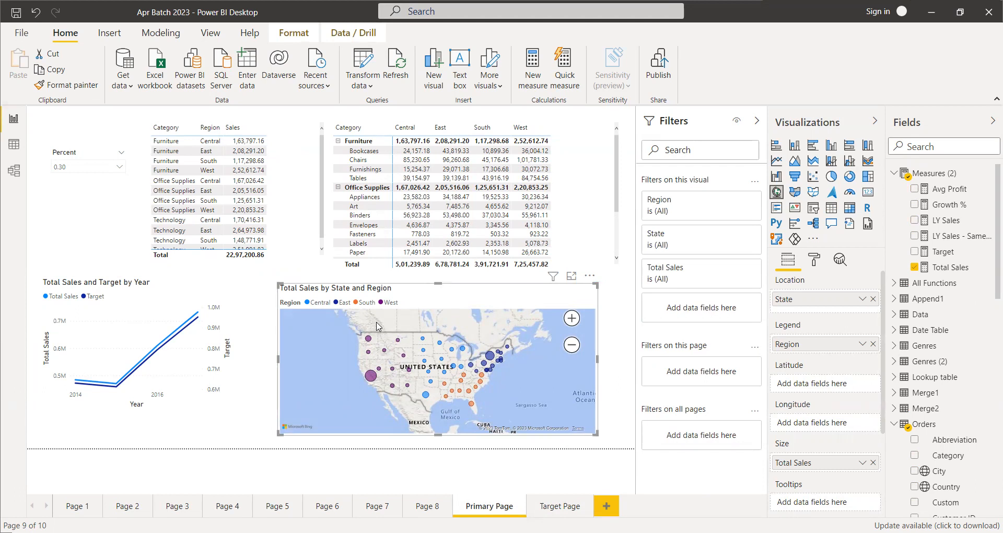
{"action": "left_click", "coordinate": [549, 509]}
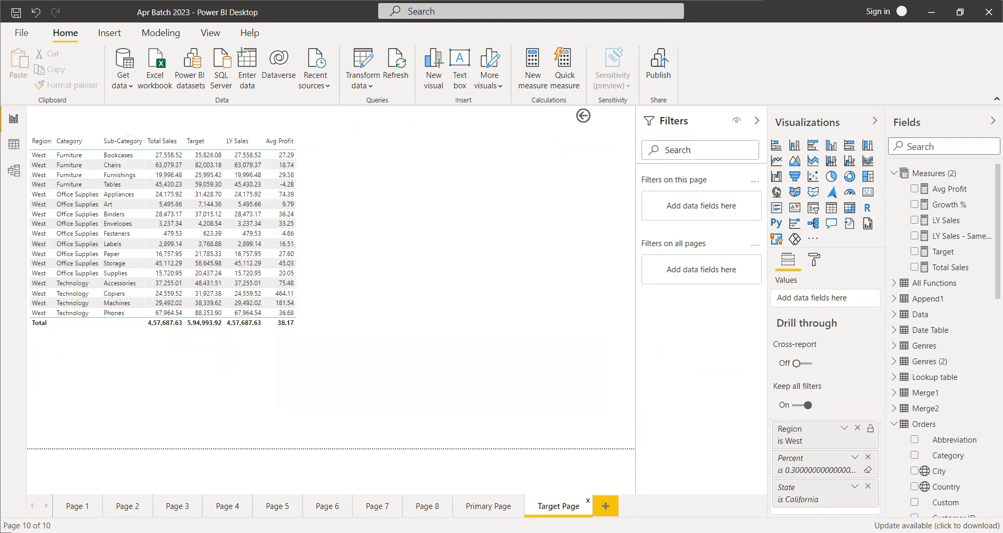
{"action": "left_click", "coordinate": [489, 507]}
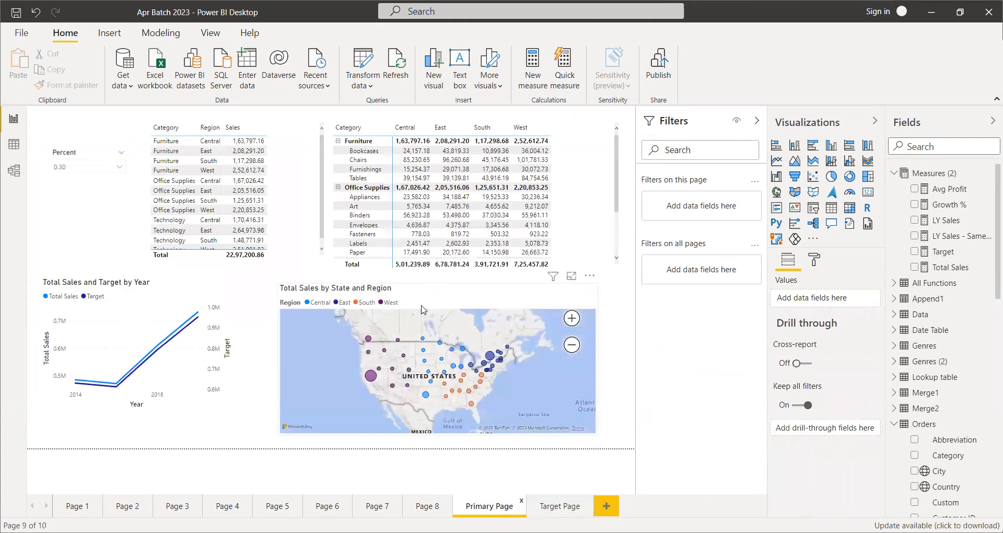
{"action": "left_click", "coordinate": [424, 307]}
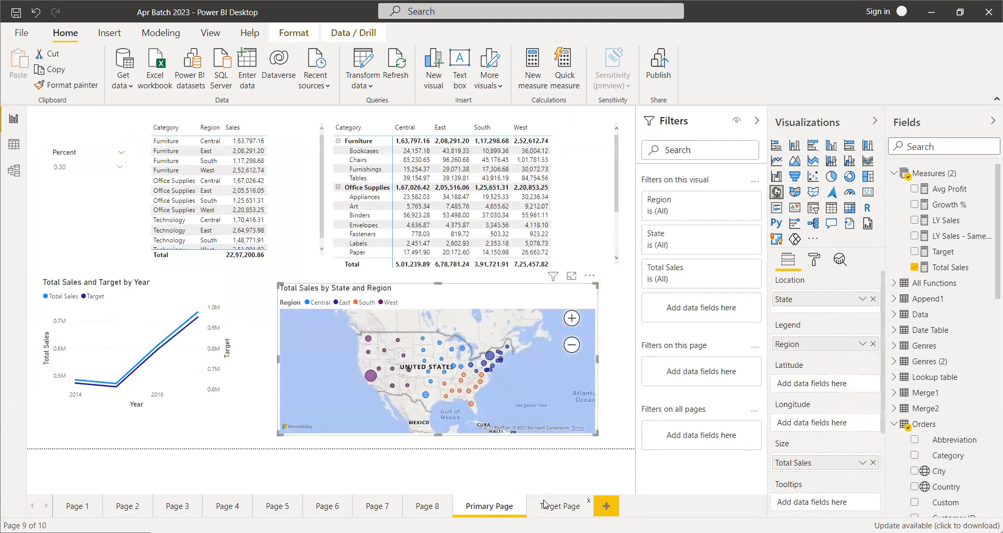
Remove the Region, Percent and State filters from the drill-through settings of Target Page.
{"action": "left_click", "coordinate": [544, 505]}
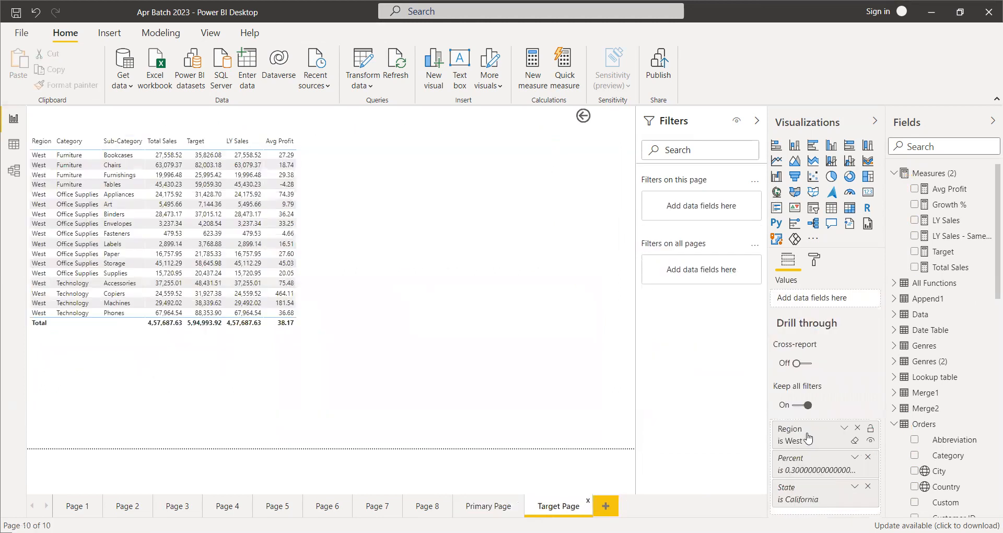
{"action": "left_click", "coordinate": [857, 428]}
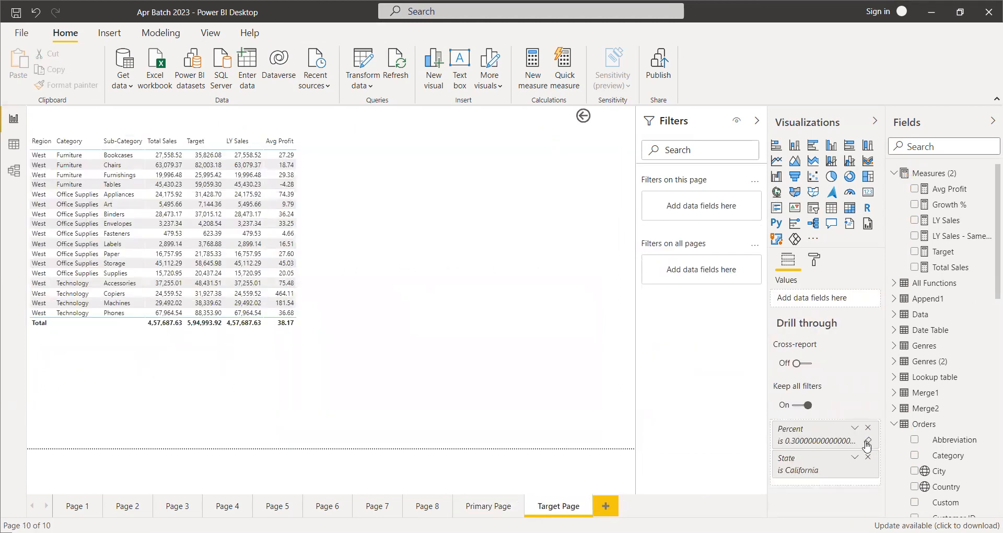
{"action": "left_click", "coordinate": [867, 428]}
{"action": "left_click", "coordinate": [868, 428]}
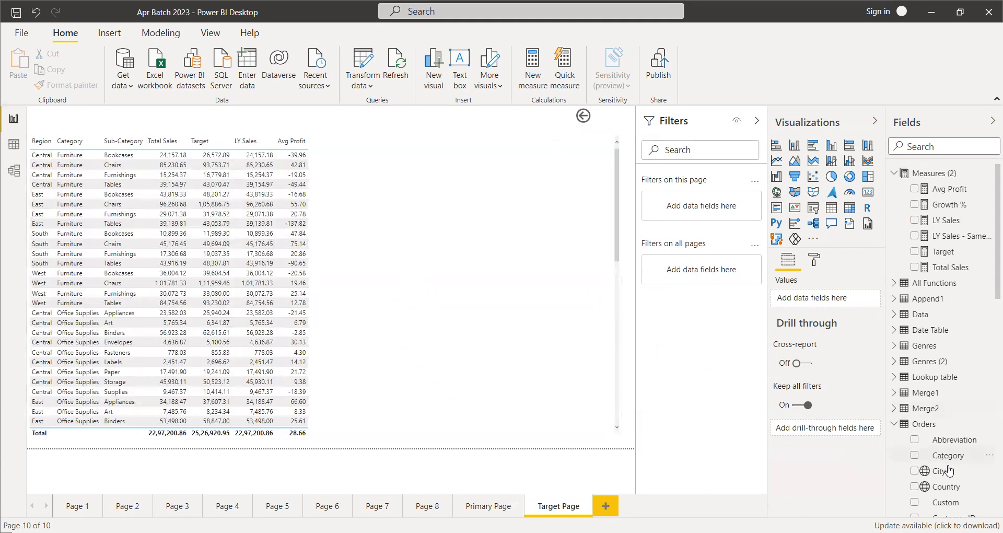
Set Category from the Orders table as Target Page's drill-through field, and check the California bubble's drill-through options on Primary Page.
{"action": "left_click_drag", "start_coordinate": [921, 455], "coordinate": [836, 445]}
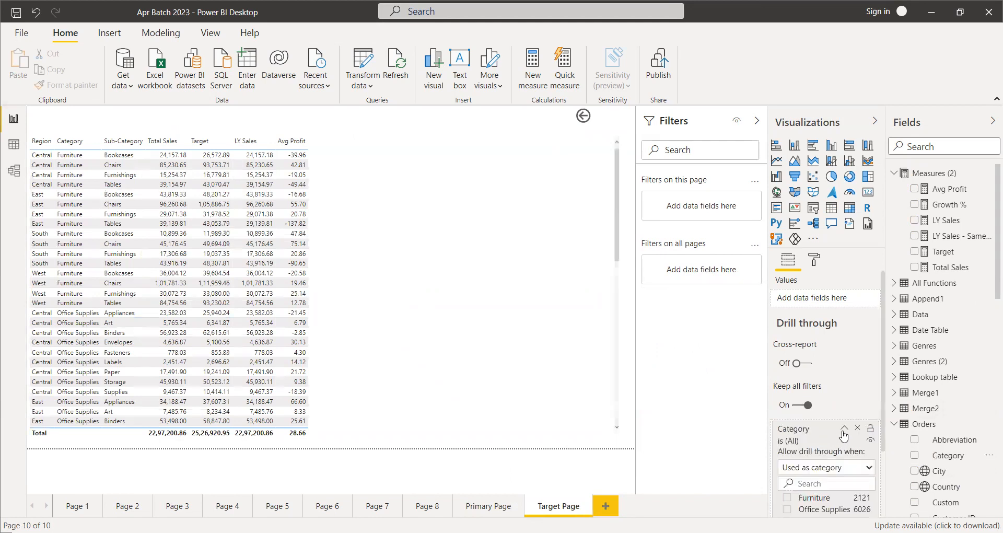
{"action": "left_click", "coordinate": [489, 506]}
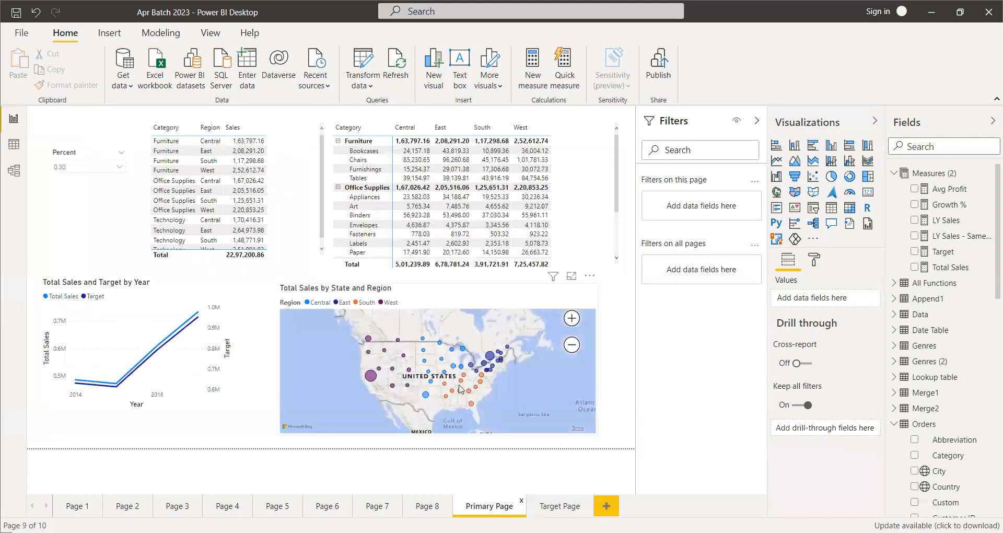
{"action": "right_click", "coordinate": [372, 379]}
{"action": "mouse_move", "coordinate": [400, 429]}
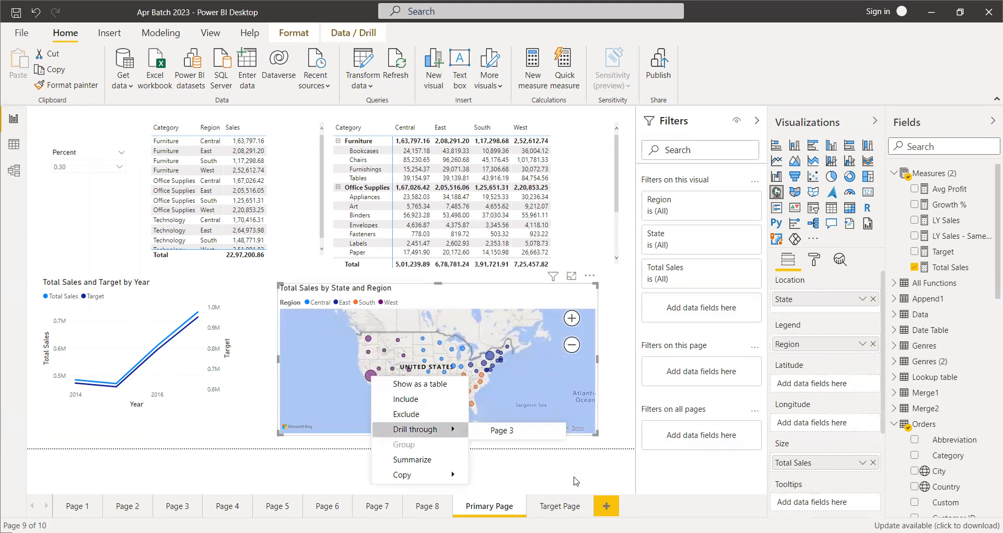
Compare Target Page's Category drill-through field with the drill-through options and fields of the Total Sales map.
{"action": "left_click", "coordinate": [567, 504]}
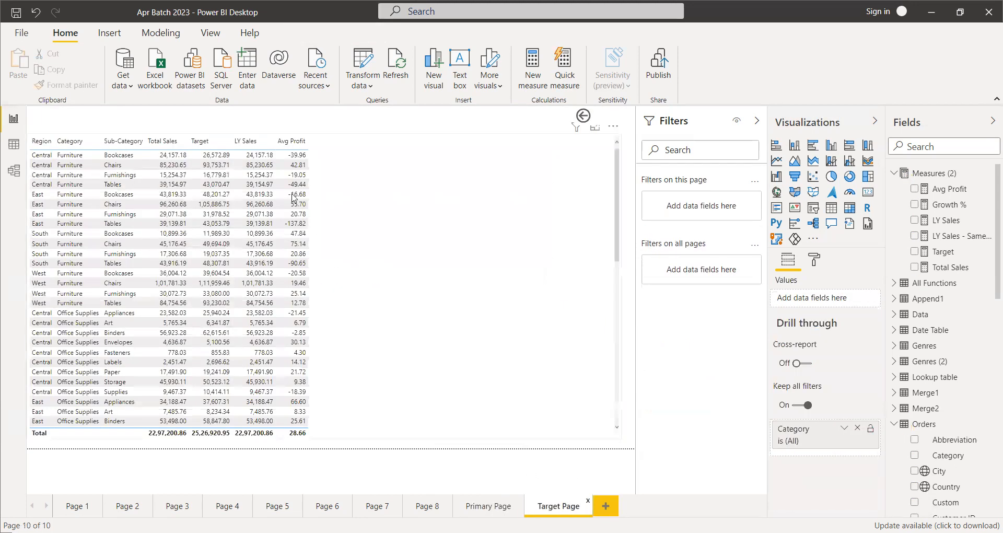
{"action": "left_click", "coordinate": [480, 507]}
{"action": "right_click", "coordinate": [373, 377]}
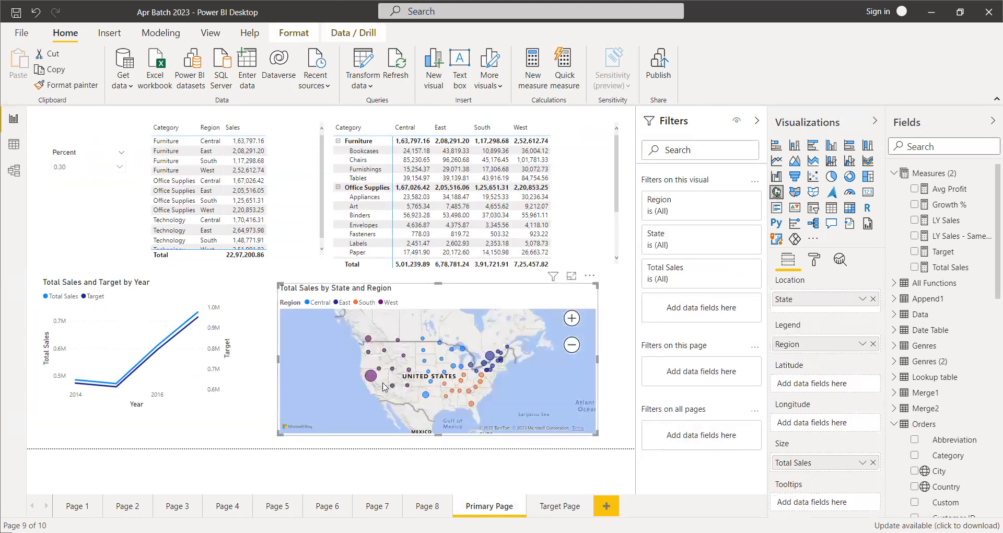
{"action": "mouse_move", "coordinate": [434, 430]}
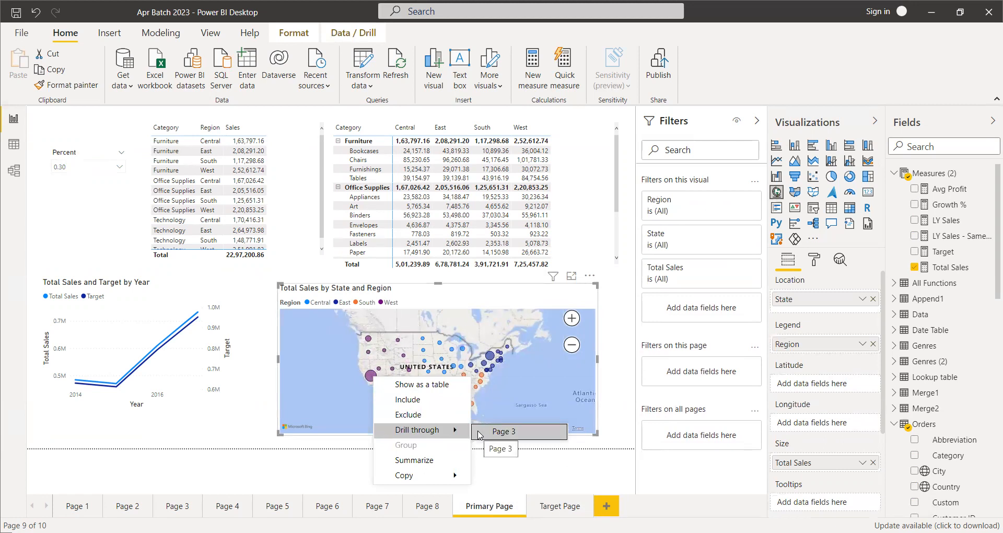
{"action": "left_click", "coordinate": [570, 504]}
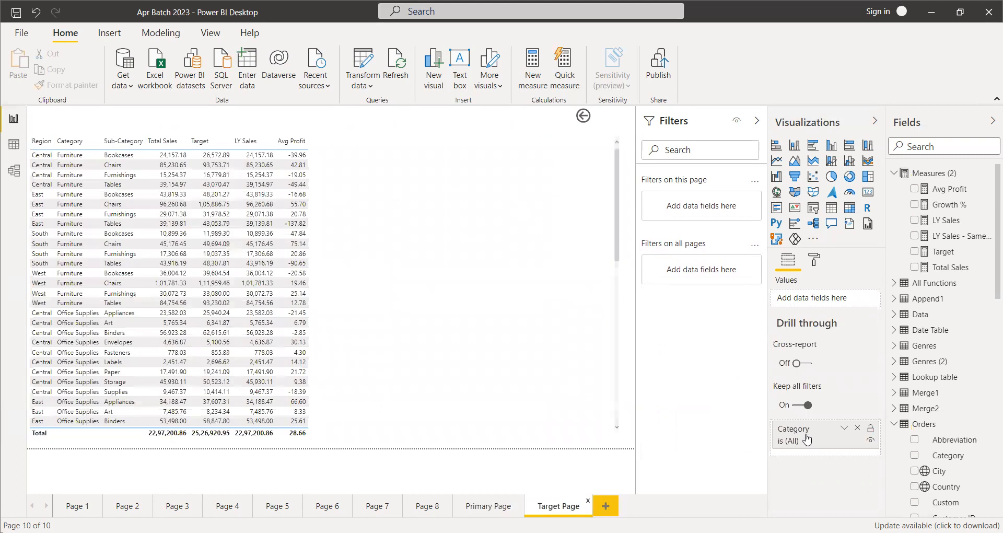
{"action": "left_click", "coordinate": [471, 506]}
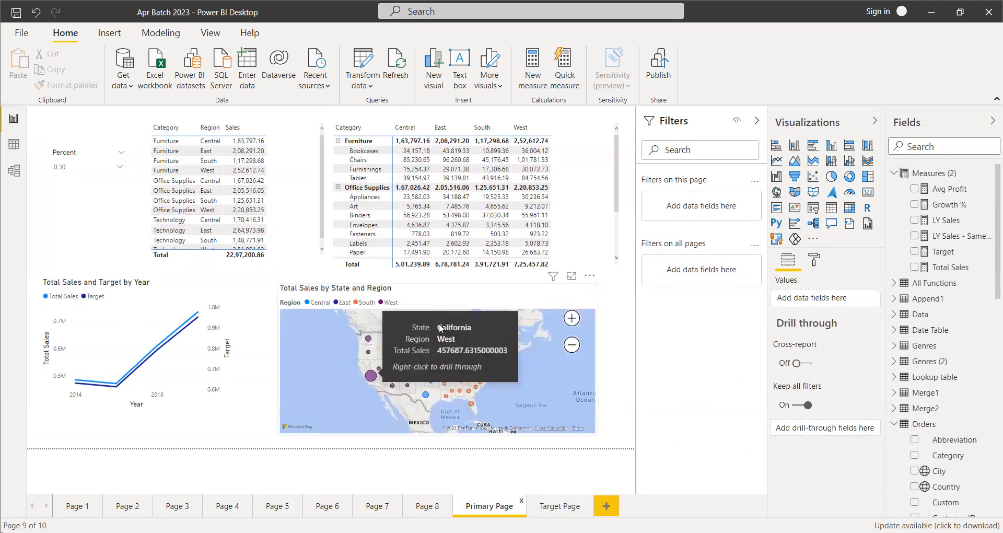
{"action": "left_click", "coordinate": [477, 294]}
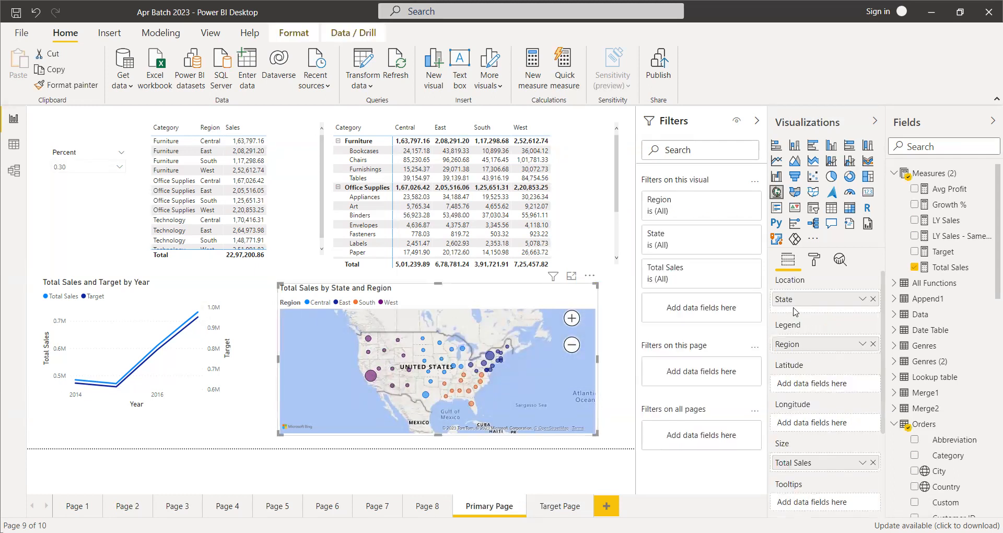
Replace Category with State from the Orders table as the drill-through field of Target Page.
{"action": "left_click", "coordinate": [567, 504]}
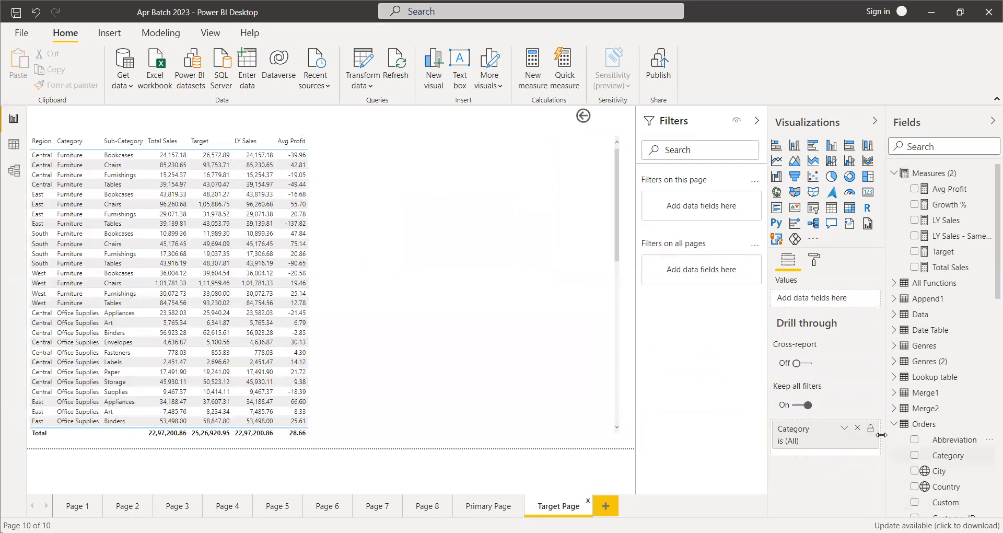
{"action": "left_click", "coordinate": [858, 427]}
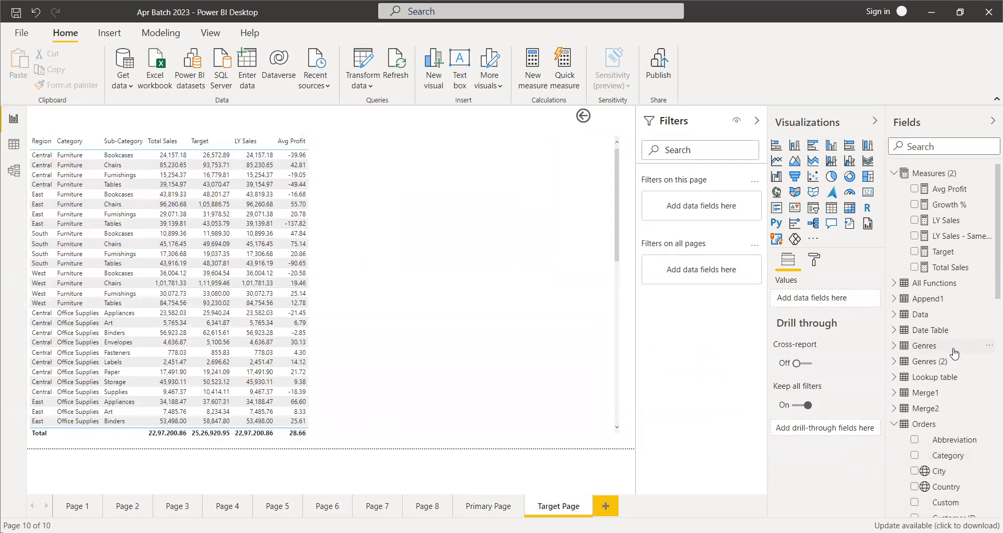
{"action": "left_click", "coordinate": [894, 174]}
{"action": "scroll", "coordinate": [964, 428], "scroll_direction": "down", "scroll_amount": 5}
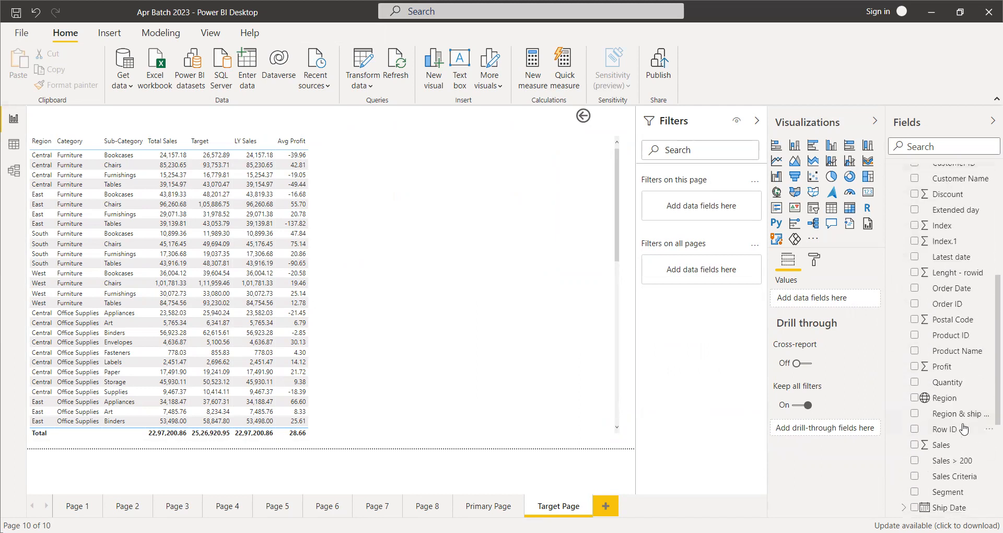
{"action": "scroll", "coordinate": [963, 434], "scroll_direction": "down", "scroll_amount": 3}
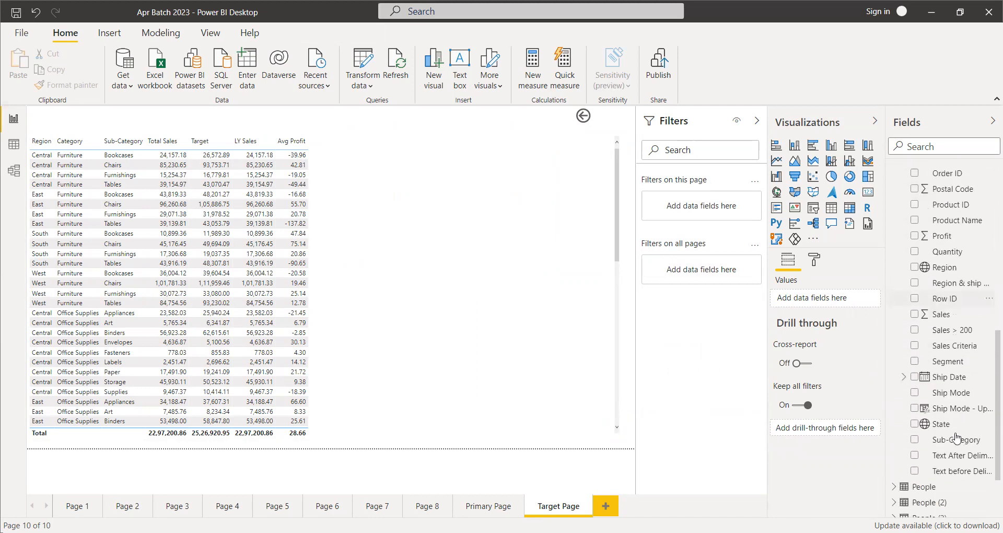
{"action": "left_click_drag", "start_coordinate": [955, 425], "coordinate": [837, 426]}
Drill through from the California bubble of the Primary Page map to Target Page and collapse the State filter card.
{"action": "left_click", "coordinate": [488, 506]}
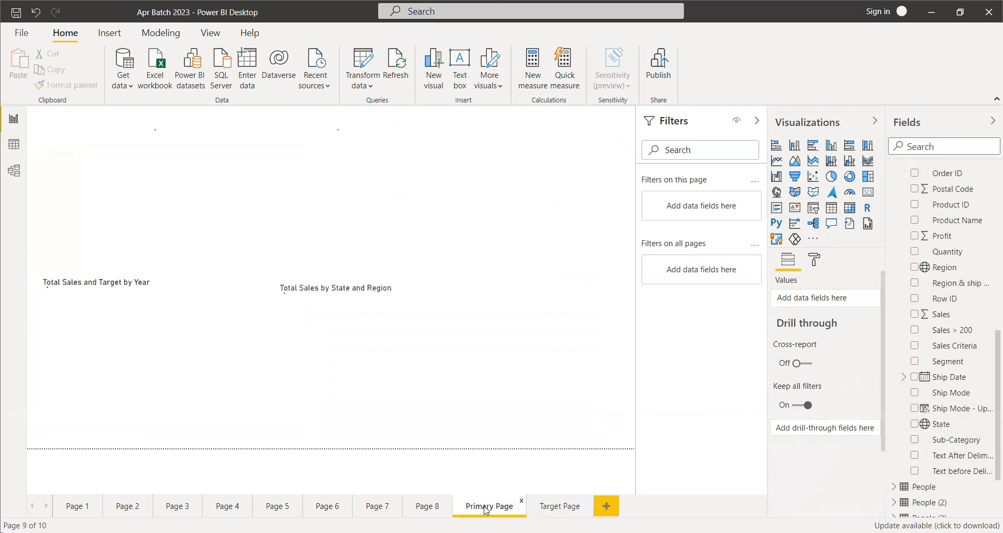
{"action": "right_click", "coordinate": [370, 374]}
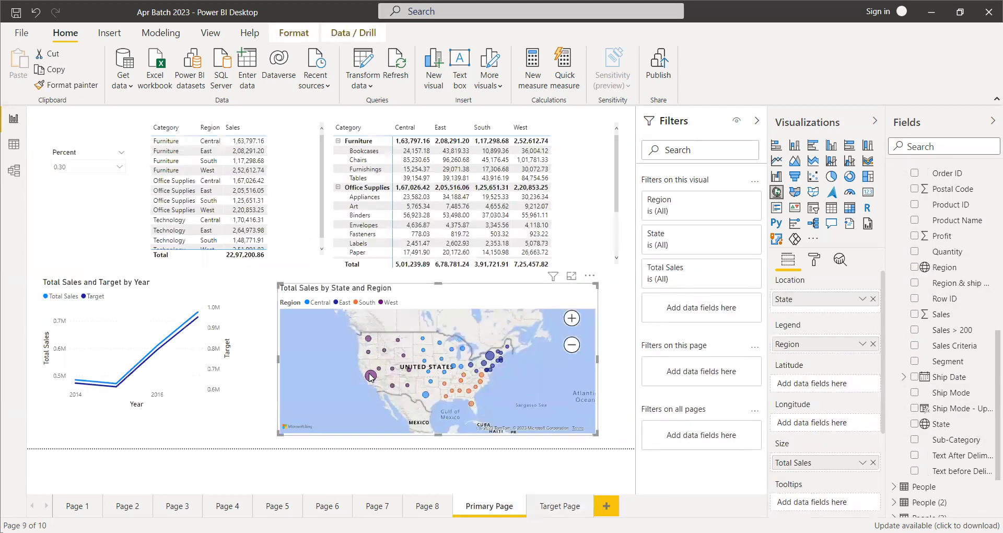
{"action": "mouse_move", "coordinate": [421, 431]}
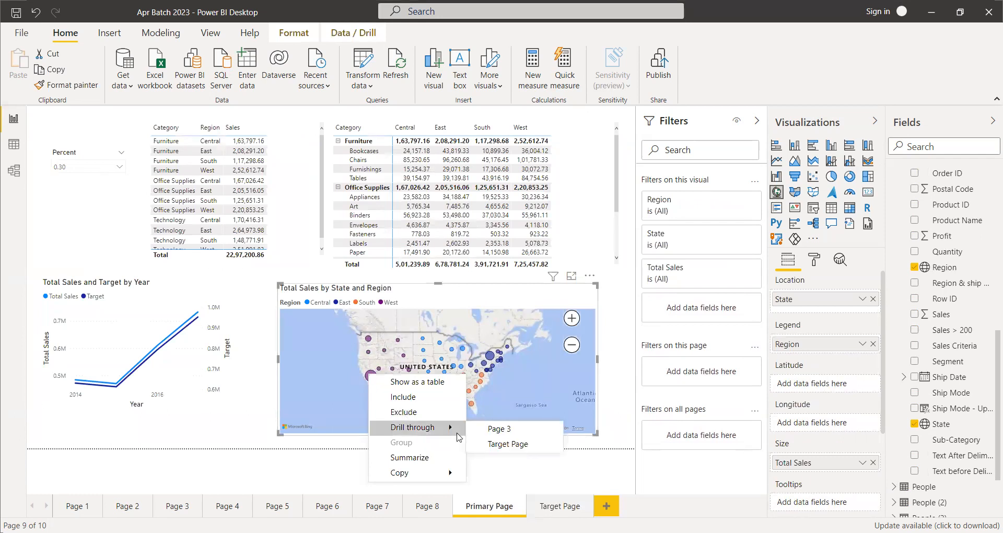
{"action": "left_click", "coordinate": [492, 445]}
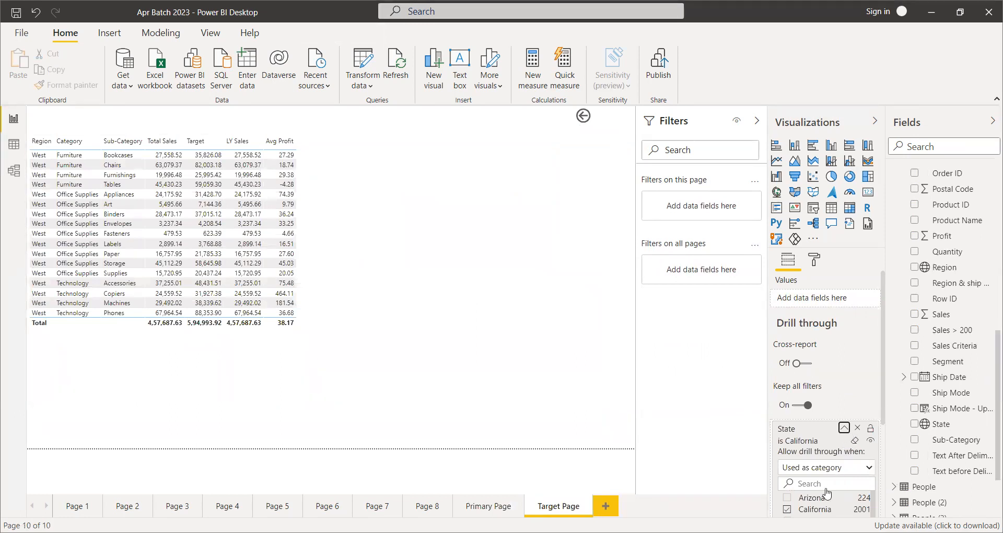
{"action": "left_click", "coordinate": [845, 429]}
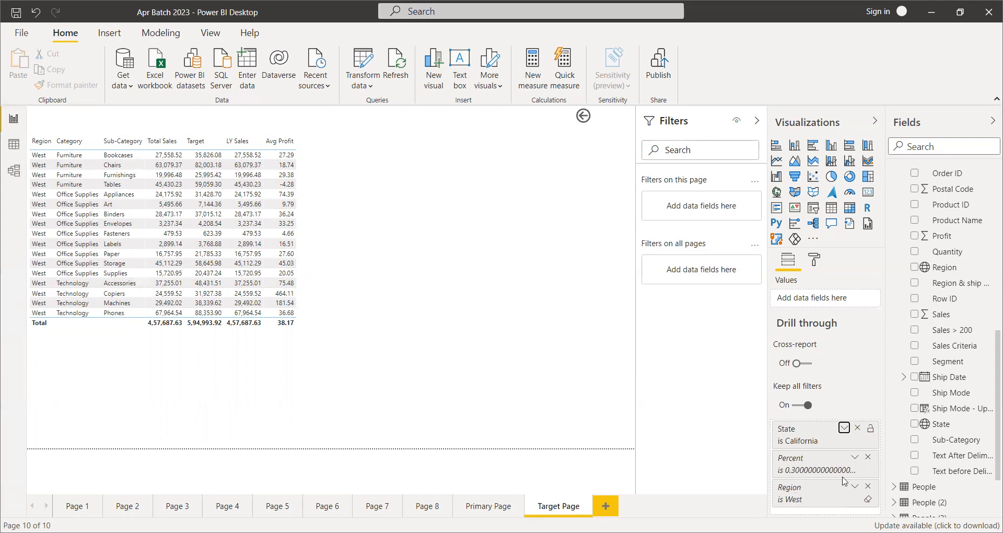
Compare the fields of the Total Sales map on Primary Page with the State, Percent and Region drill-through filters on Target Page.
{"action": "left_click", "coordinate": [476, 501]}
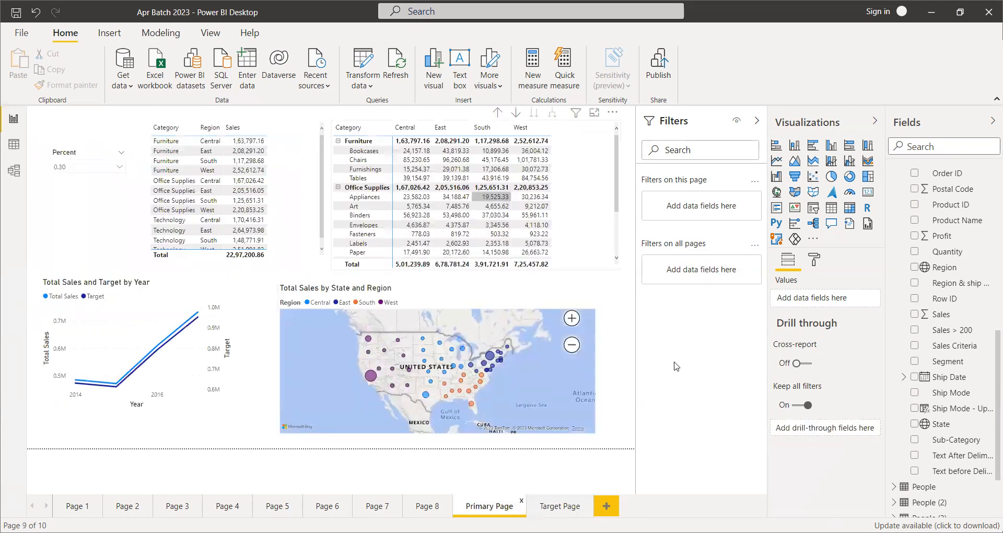
{"action": "left_click", "coordinate": [535, 288]}
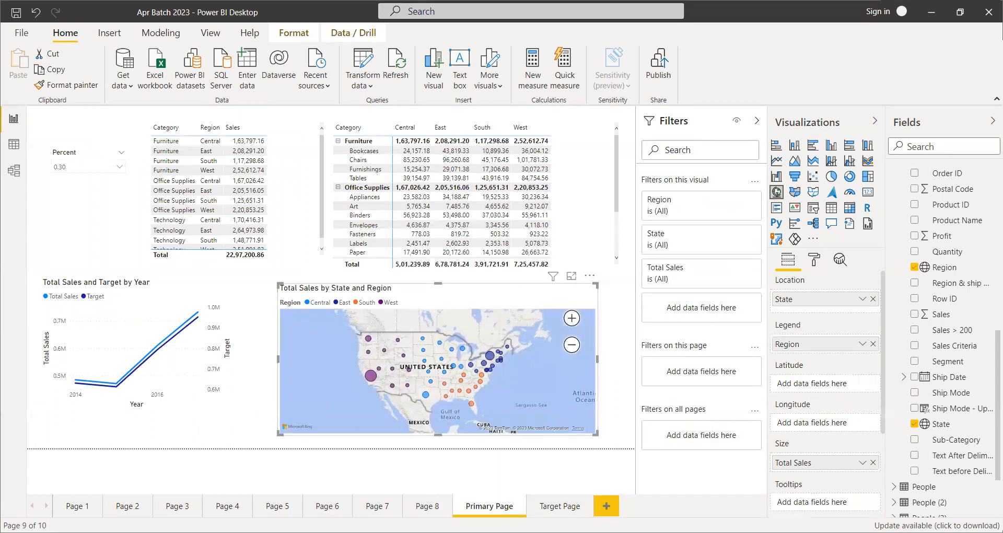
{"action": "left_click", "coordinate": [560, 506]}
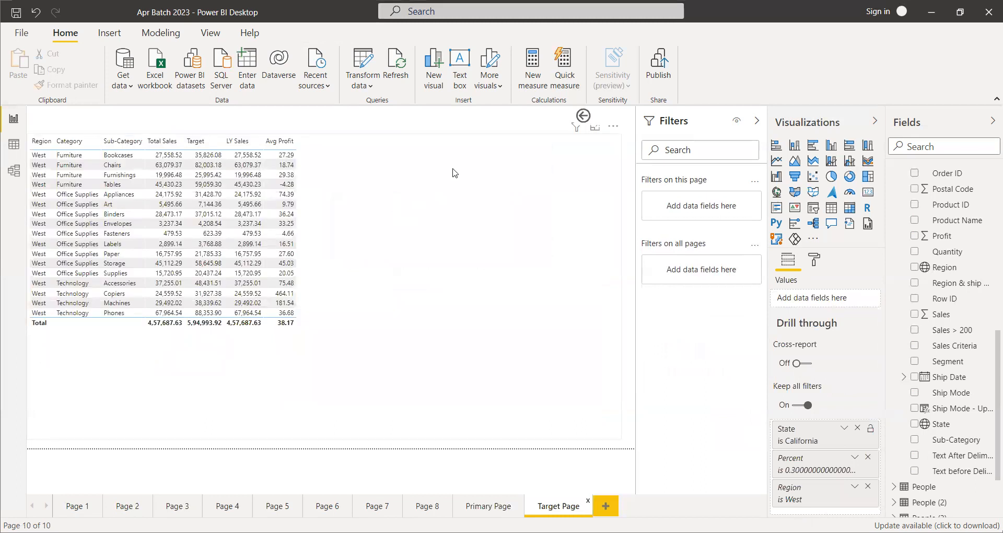
{"action": "left_click", "coordinate": [584, 116], "text": "ctrl"}
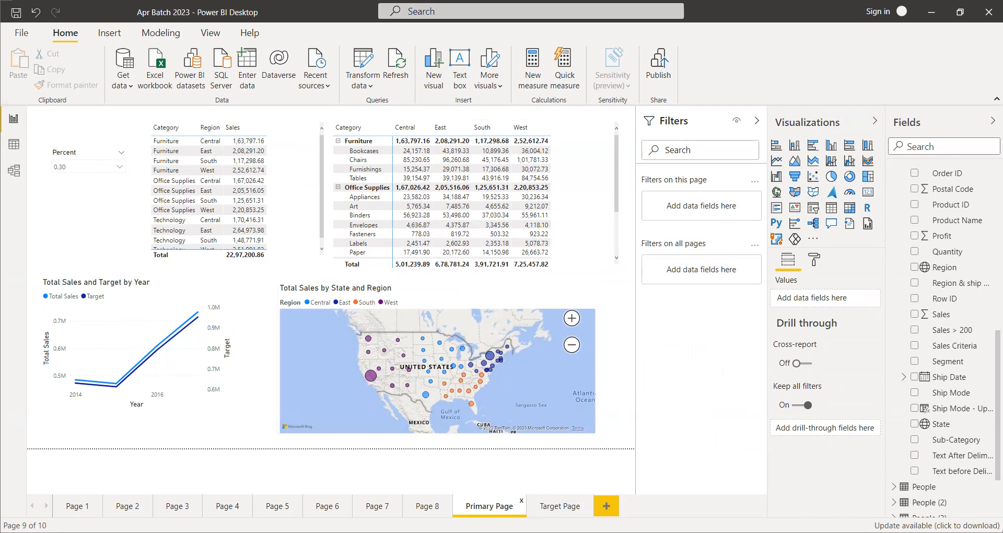
{"action": "left_click", "coordinate": [545, 512]}
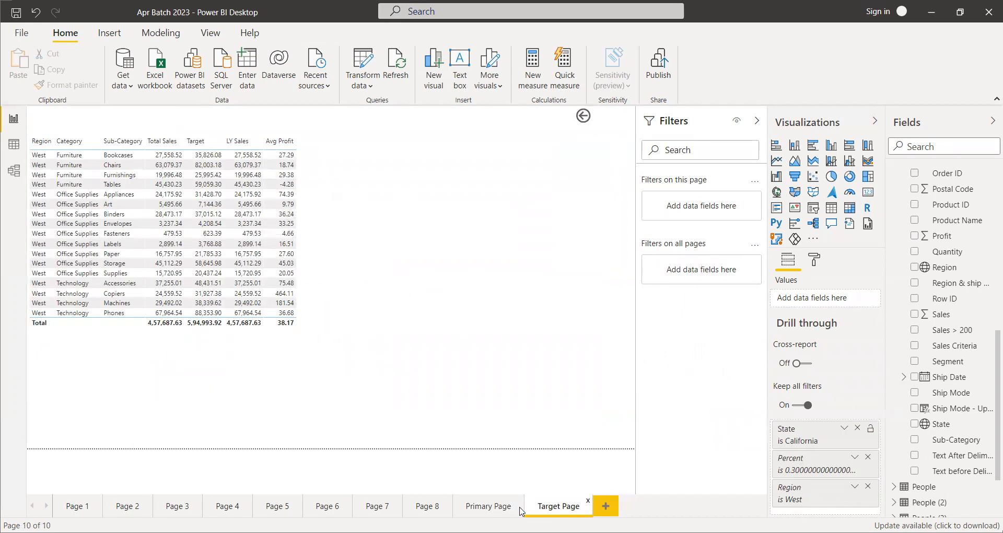
{"action": "left_click", "coordinate": [520, 511]}
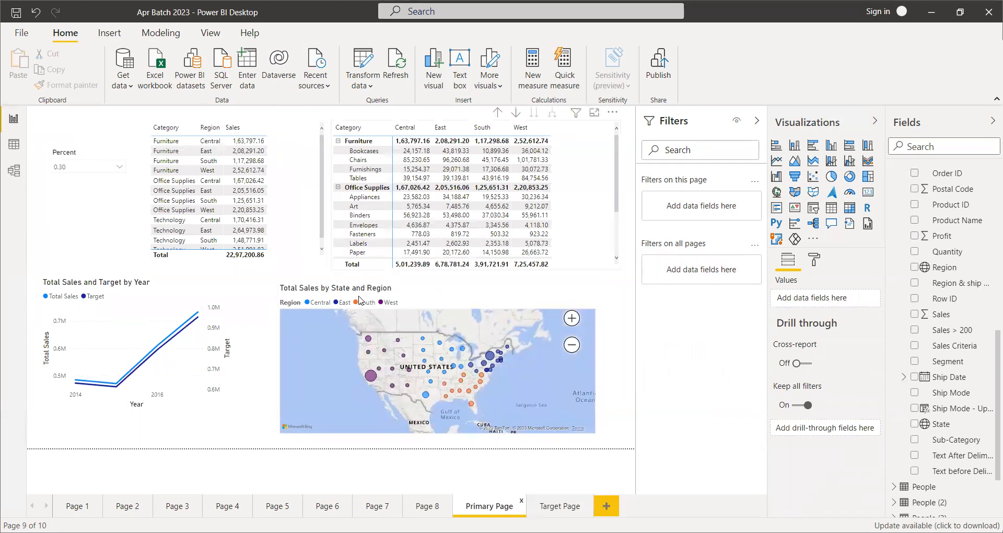
{"action": "left_click", "coordinate": [413, 310]}
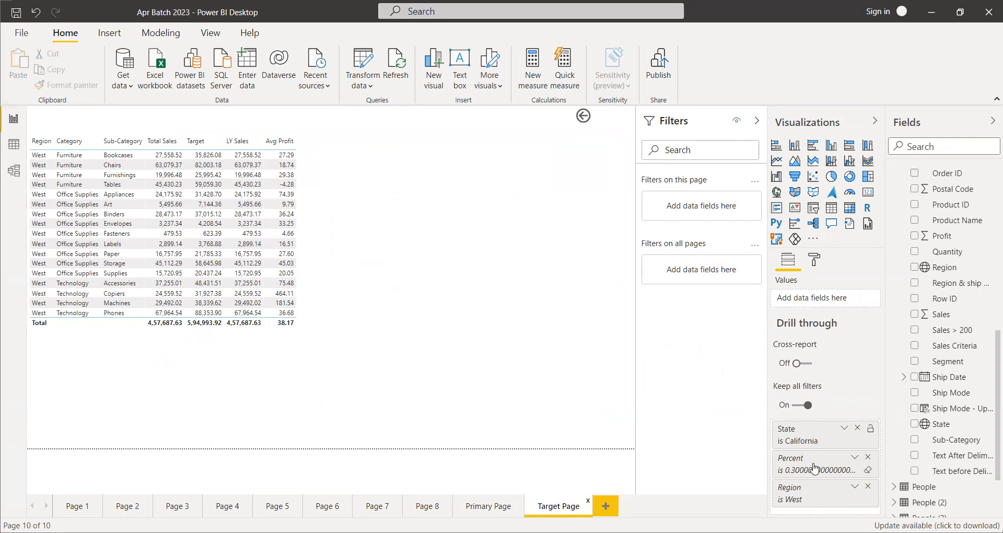
{"action": "left_click", "coordinate": [583, 116], "text": "ctrl"}
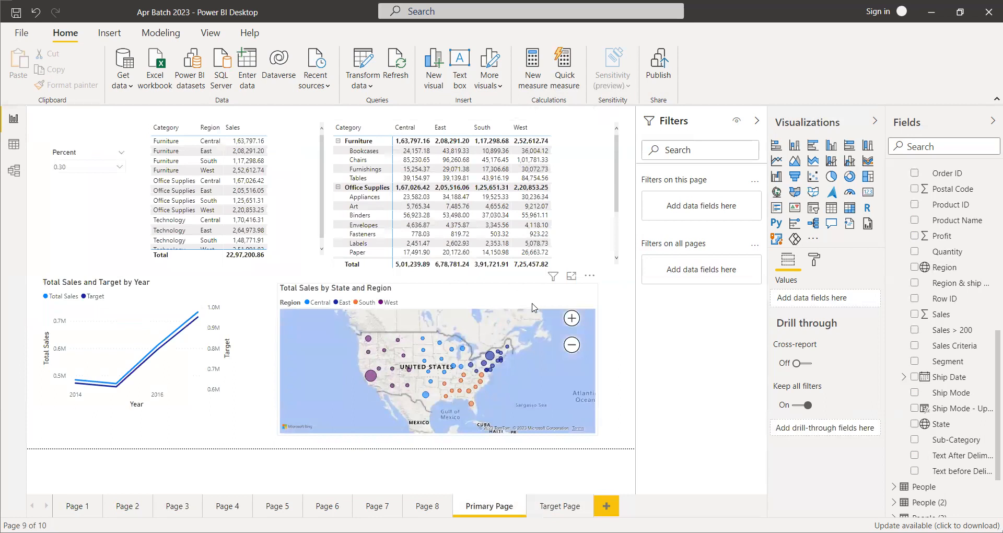
Shrink the Total Sales by State and Region map on Primary Page slightly from its upper-left corner.
{"action": "left_click", "coordinate": [511, 322]}
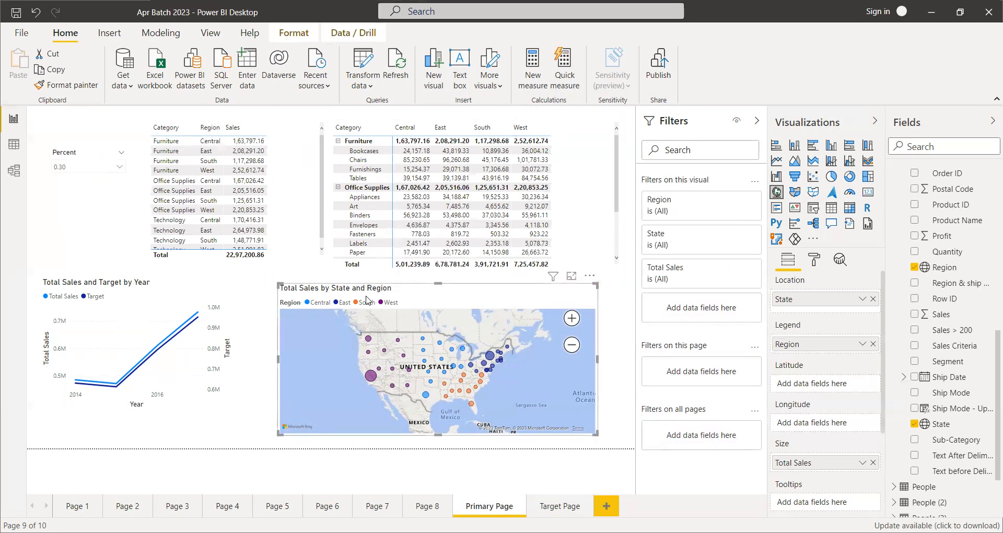
{"action": "left_click_drag", "start_coordinate": [287, 281], "coordinate": [322, 291]}
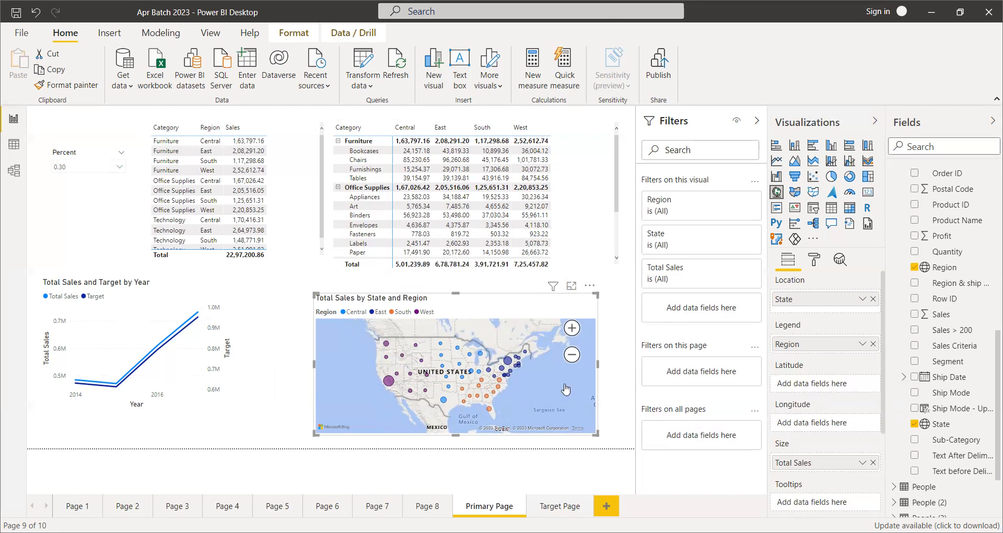
{"action": "left_click", "coordinate": [553, 506]}
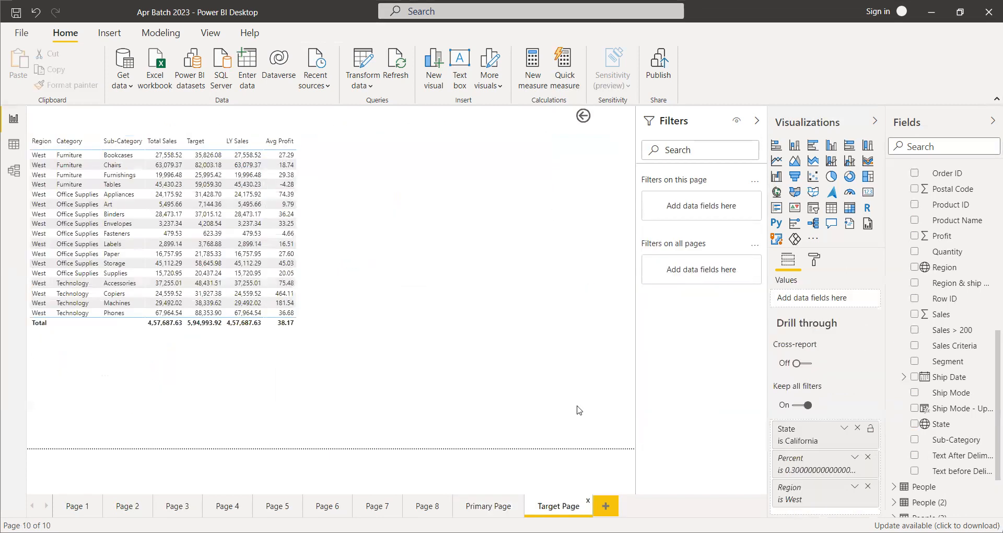
{"action": "left_click", "coordinate": [488, 506]}
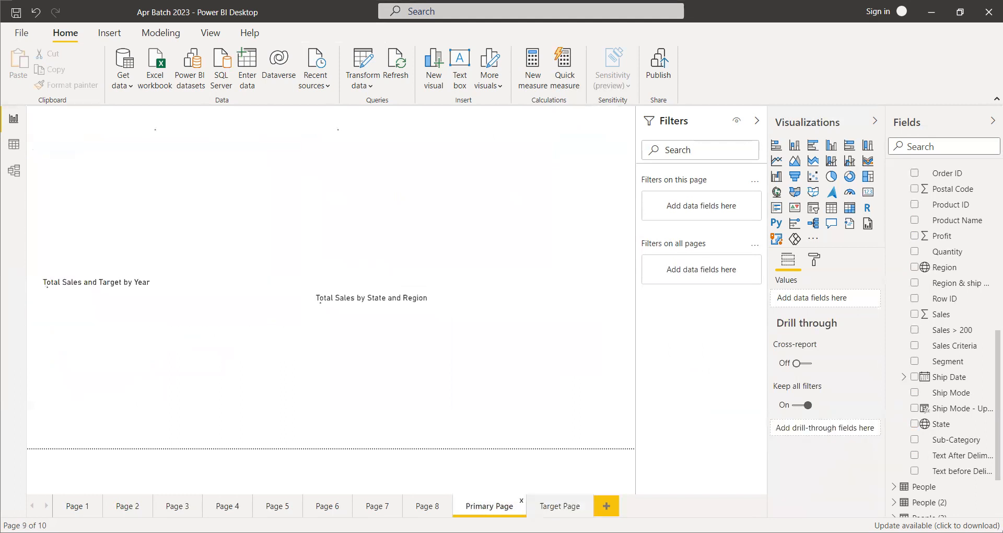
{"action": "left_click", "coordinate": [558, 507]}
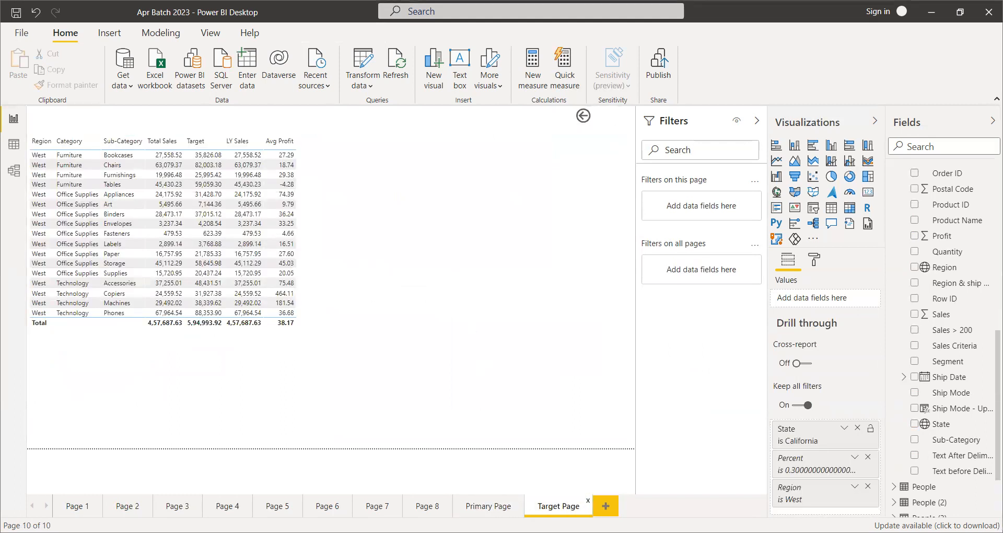
Add a new report page and name it Map.
{"action": "left_click", "coordinate": [606, 507]}
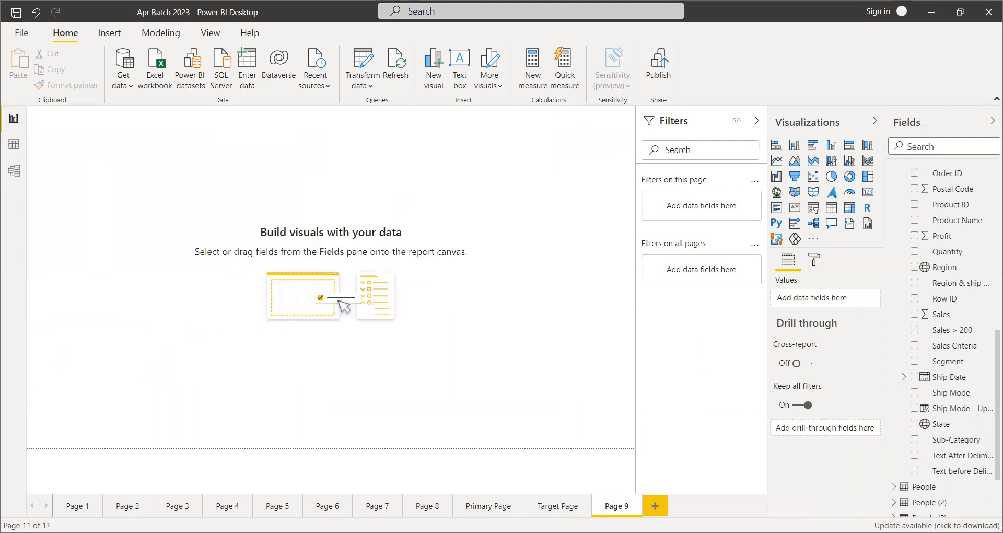
{"action": "double_click", "coordinate": [620, 508]}
{"action": "type", "text": "MAP"}
{"action": "key", "text": "BackSpace"}
{"action": "key", "text": "BackSpace"}
{"action": "type", "text": "ap"}
{"action": "key", "text": "Return"}
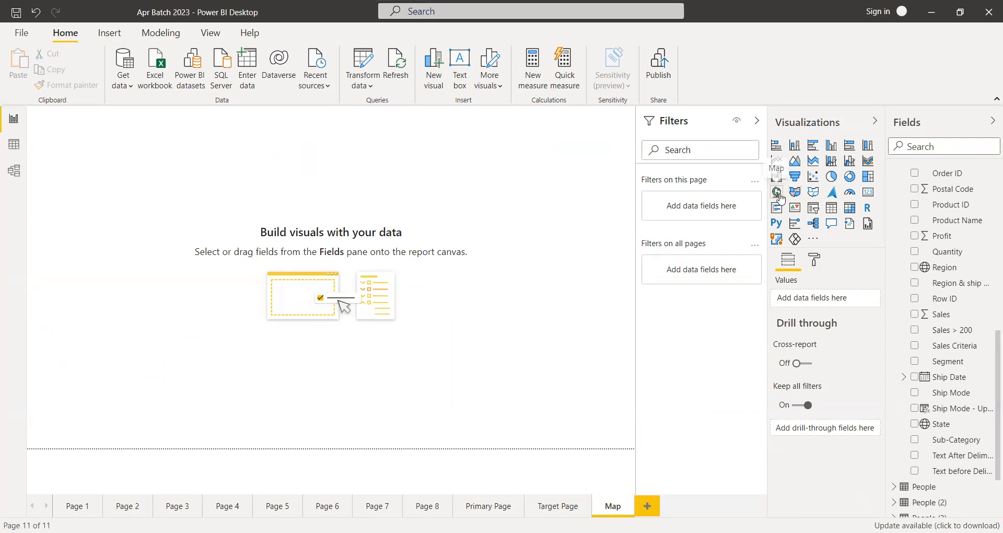
Insert a map visual on the Map page with State as its location and Total Sales as its bubble size.
{"action": "left_click", "coordinate": [777, 194]}
{"action": "left_click_drag", "start_coordinate": [134, 190], "coordinate": [175, 290]}
{"action": "left_click_drag", "start_coordinate": [203, 336], "coordinate": [408, 428]}
{"action": "left_click_drag", "start_coordinate": [947, 428], "coordinate": [821, 307]}
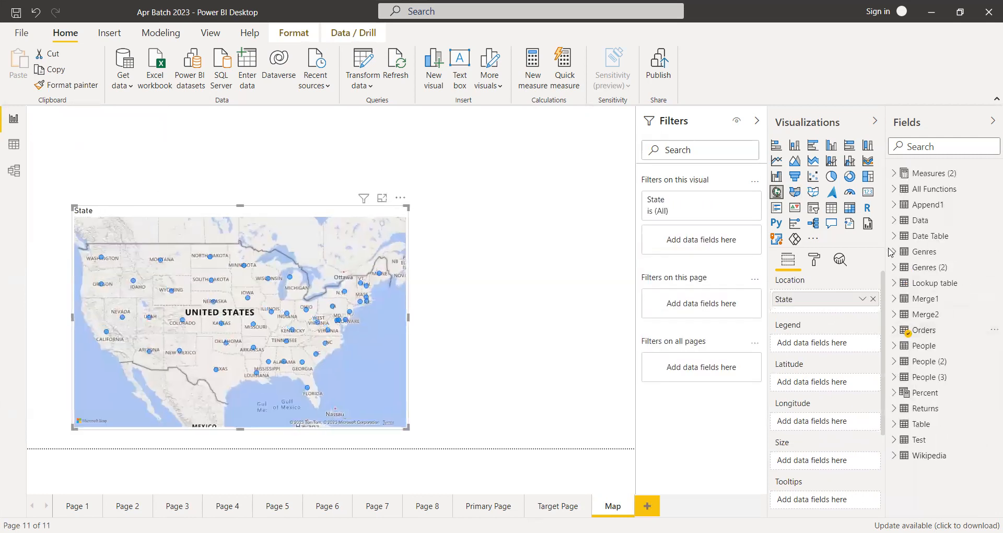
{"action": "left_click", "coordinate": [894, 173]}
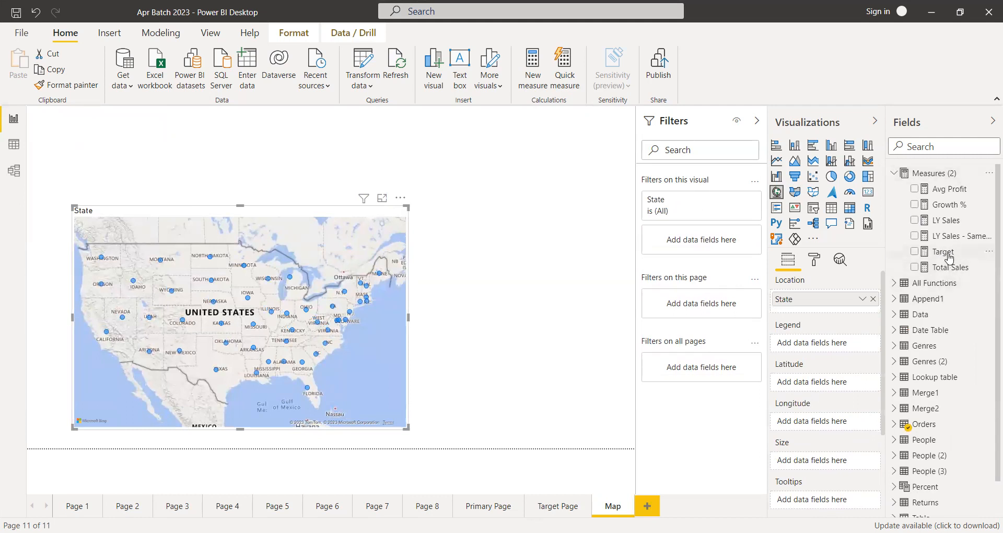
{"action": "left_click_drag", "start_coordinate": [928, 271], "coordinate": [821, 463]}
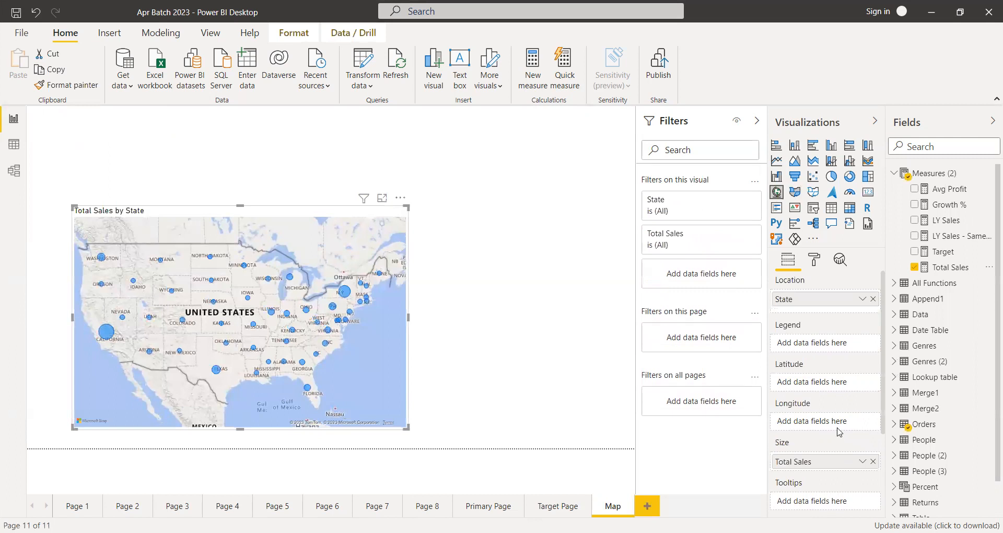
Add Region from the Orders table as the legend of the new map.
{"action": "left_click", "coordinate": [895, 173]}
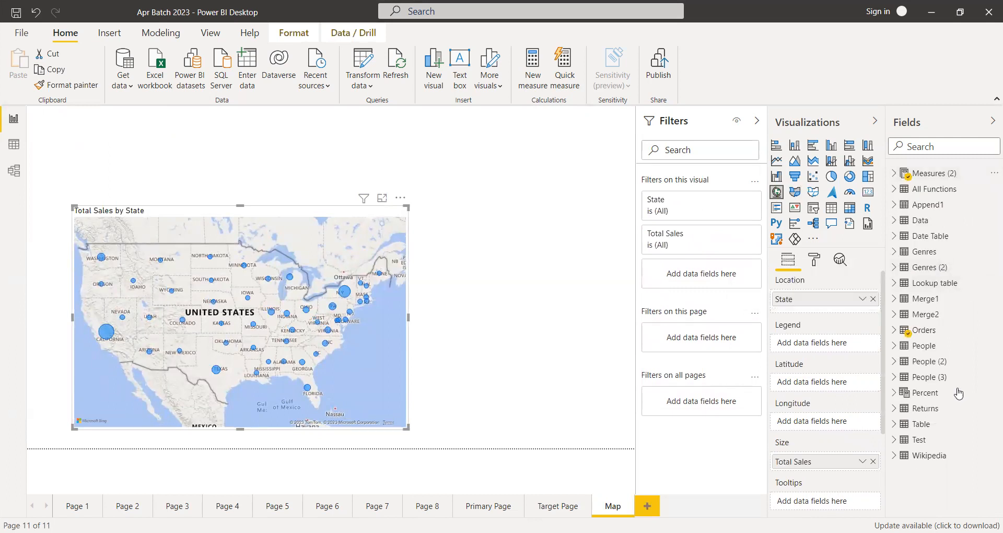
{"action": "left_click", "coordinate": [894, 330]}
{"action": "scroll", "coordinate": [956, 429], "scroll_direction": "down", "scroll_amount": 4}
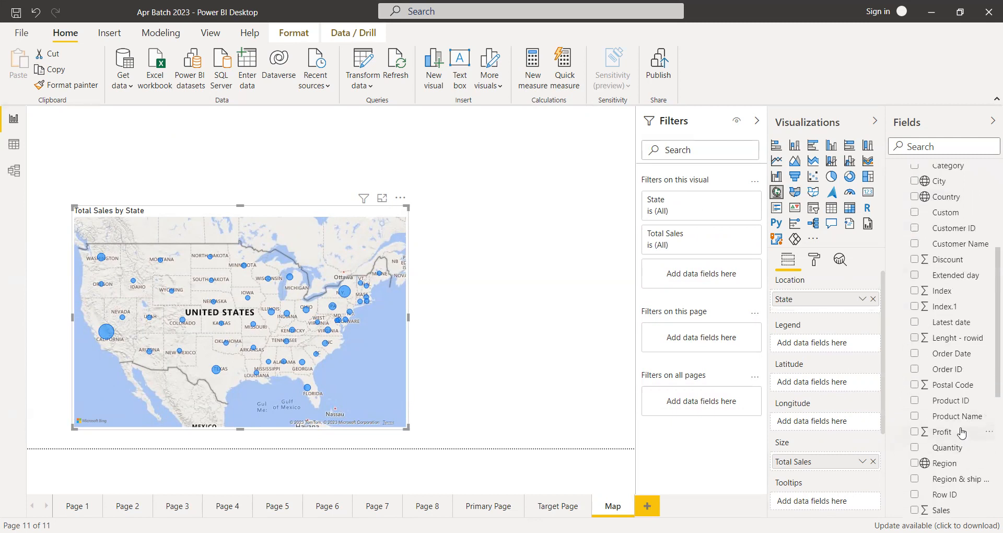
{"action": "scroll", "coordinate": [976, 392], "scroll_direction": "down", "scroll_amount": 1}
{"action": "scroll", "coordinate": [975, 398], "scroll_direction": "down", "scroll_amount": 1}
{"action": "left_click_drag", "start_coordinate": [941, 398], "coordinate": [845, 346]}
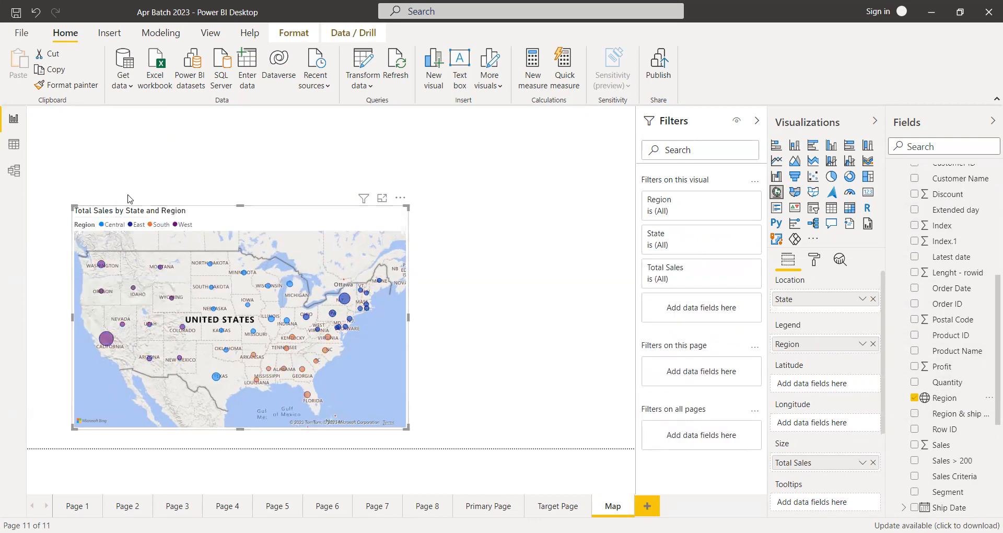
Make the map taller and narrower, and move it to the left edge of the page.
{"action": "left_click_drag", "start_coordinate": [240, 205], "coordinate": [239, 169]}
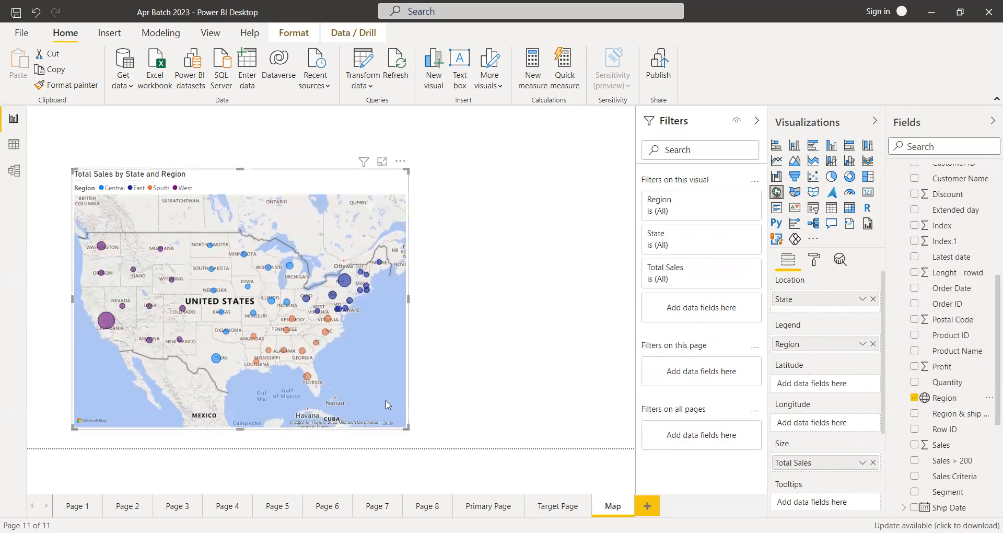
{"action": "left_click_drag", "start_coordinate": [408, 428], "coordinate": [352, 422]}
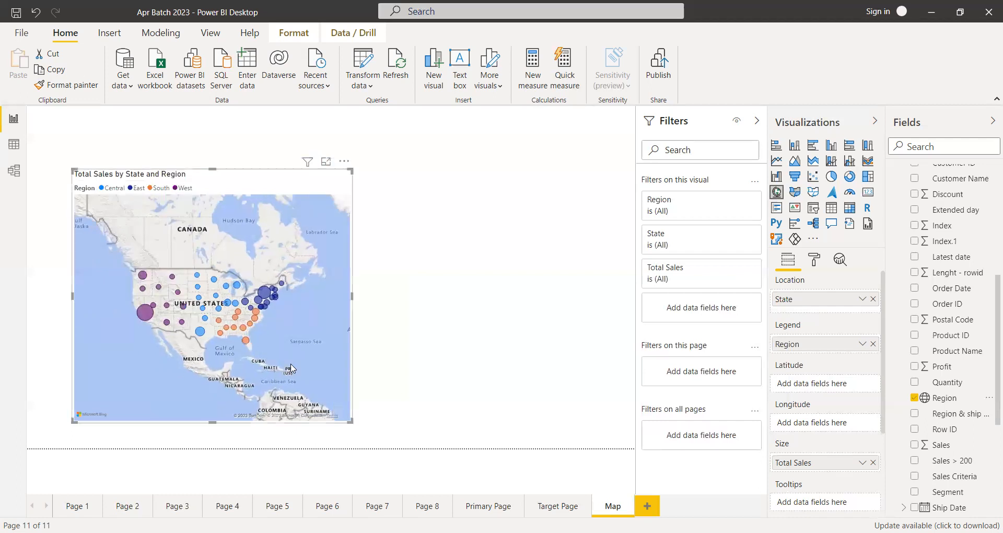
{"action": "left_click_drag", "start_coordinate": [246, 184], "coordinate": [209, 199]}
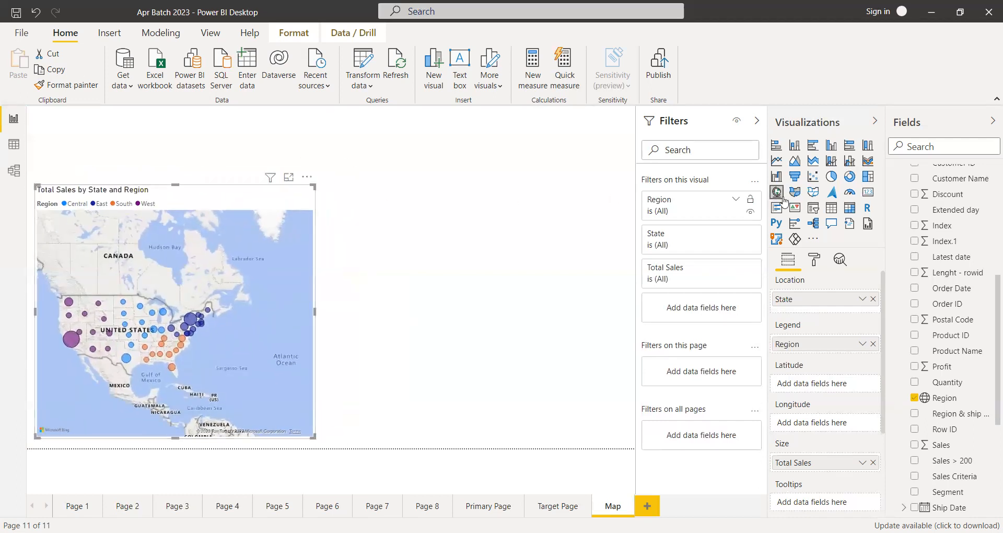
Insert a filled map to the right of the bubble map, with Region as its legend and State as its location.
{"action": "left_click", "coordinate": [614, 240]}
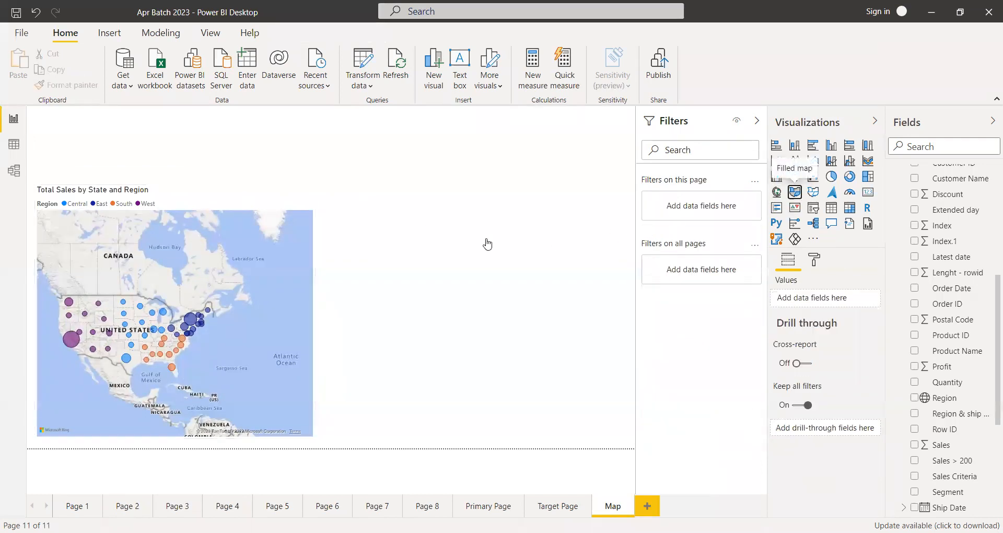
{"action": "left_click_drag", "start_coordinate": [207, 201], "coordinate": [481, 276]}
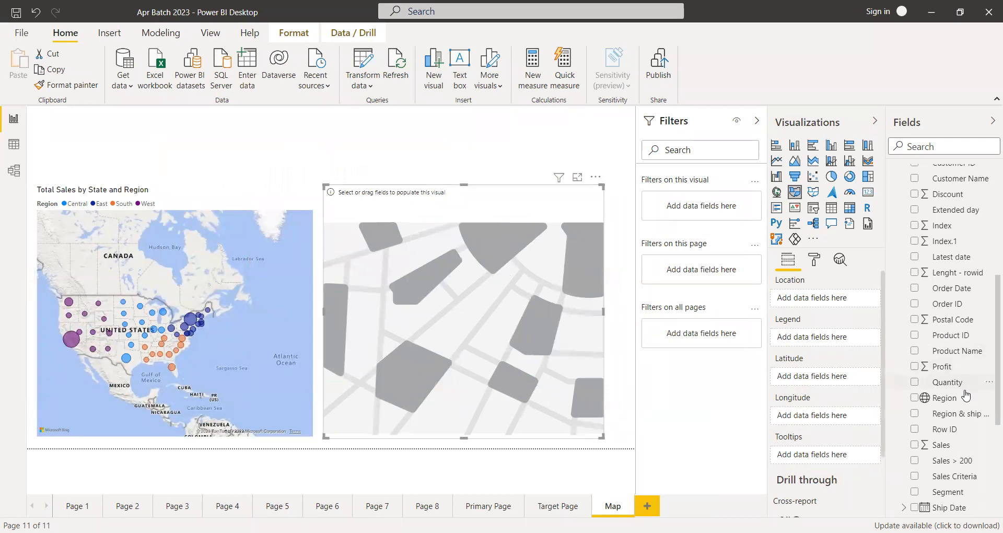
{"action": "left_click_drag", "start_coordinate": [949, 404], "coordinate": [832, 339]}
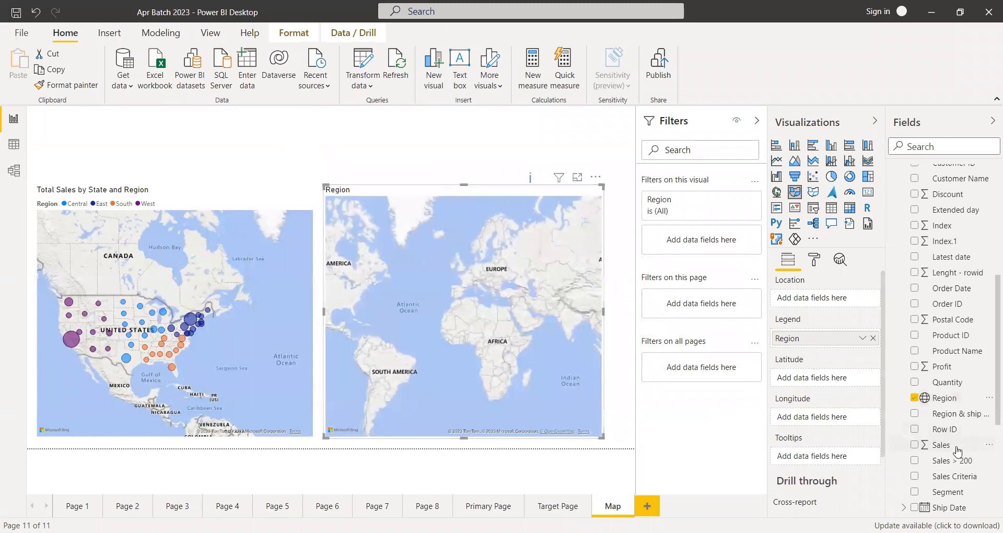
{"action": "scroll", "coordinate": [956, 283], "scroll_direction": "up", "scroll_amount": 5}
{"action": "scroll", "coordinate": [961, 360], "scroll_direction": "down", "scroll_amount": 8}
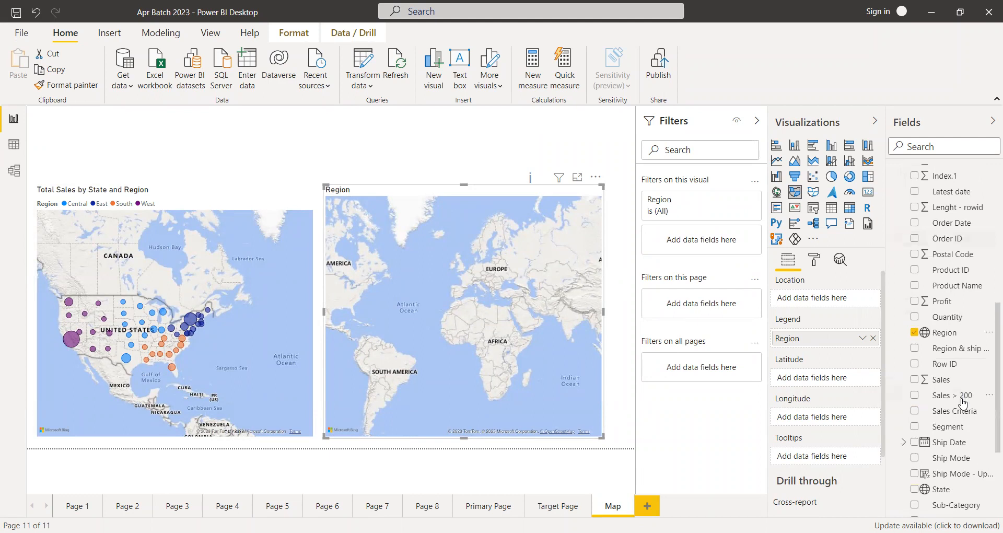
{"action": "left_click_drag", "start_coordinate": [937, 490], "coordinate": [829, 301]}
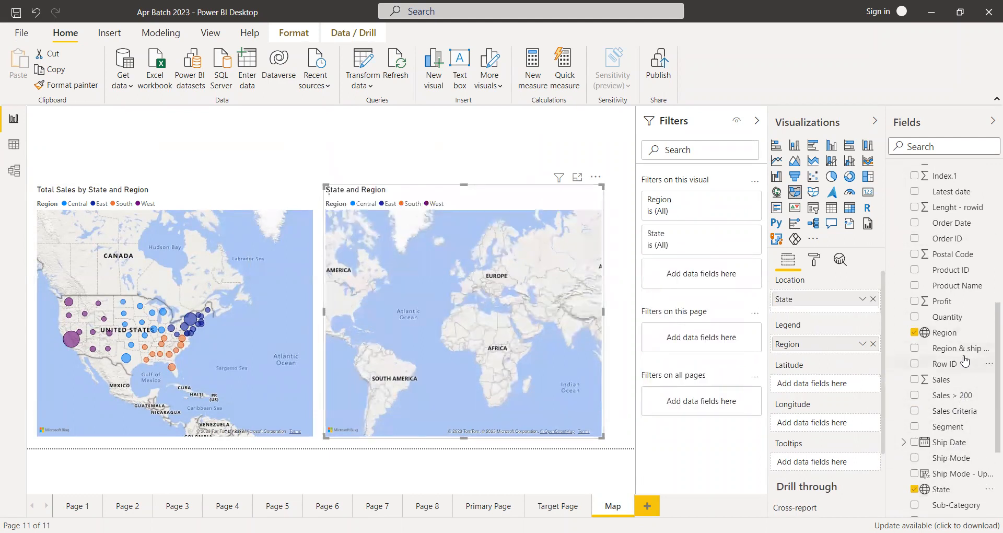
Add the Total Sales measure to the filled map's tooltips, check the tooltip on the map, and deselect the visual.
{"action": "scroll", "coordinate": [965, 361], "scroll_direction": "up", "scroll_amount": 10}
{"action": "left_click", "coordinate": [893, 329]}
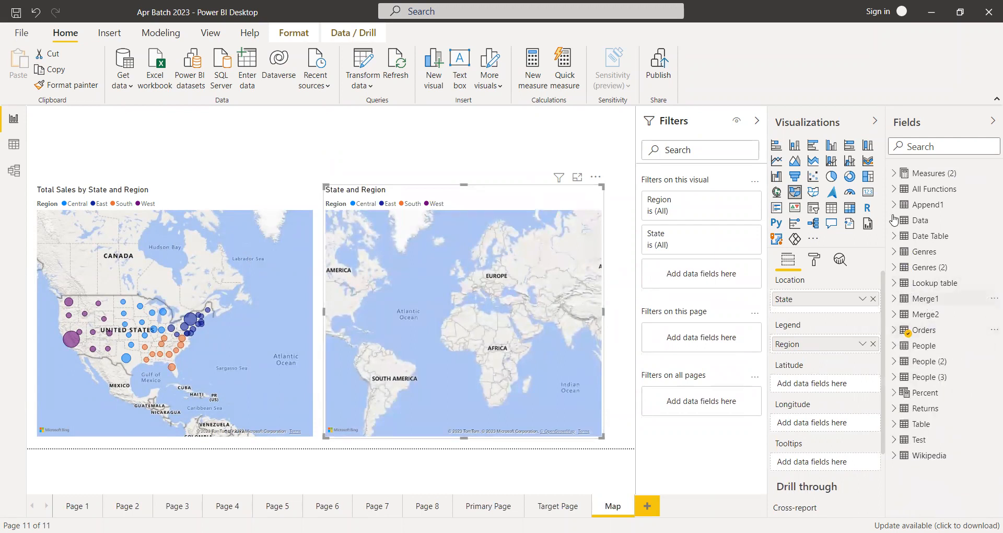
{"action": "left_click", "coordinate": [894, 174]}
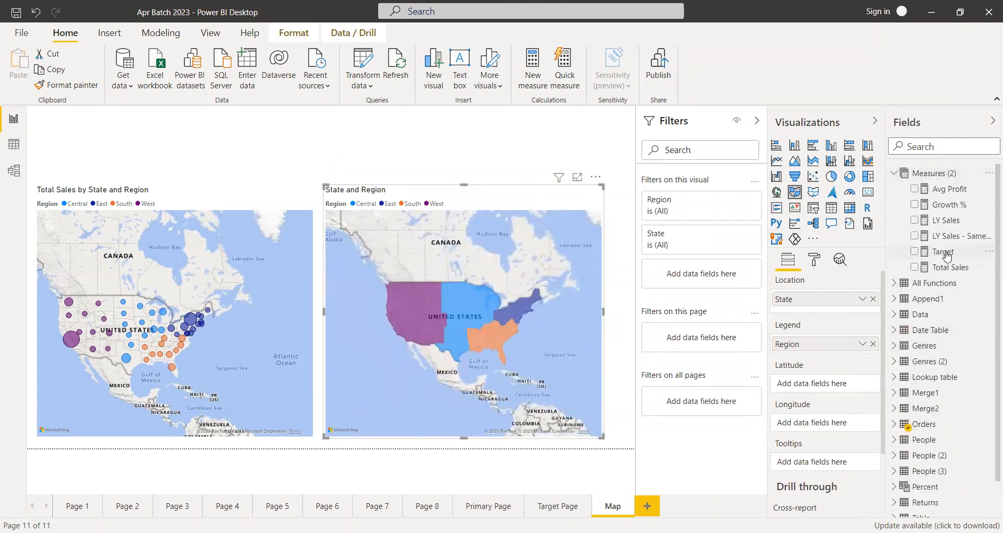
{"action": "left_click_drag", "start_coordinate": [947, 268], "coordinate": [824, 307]}
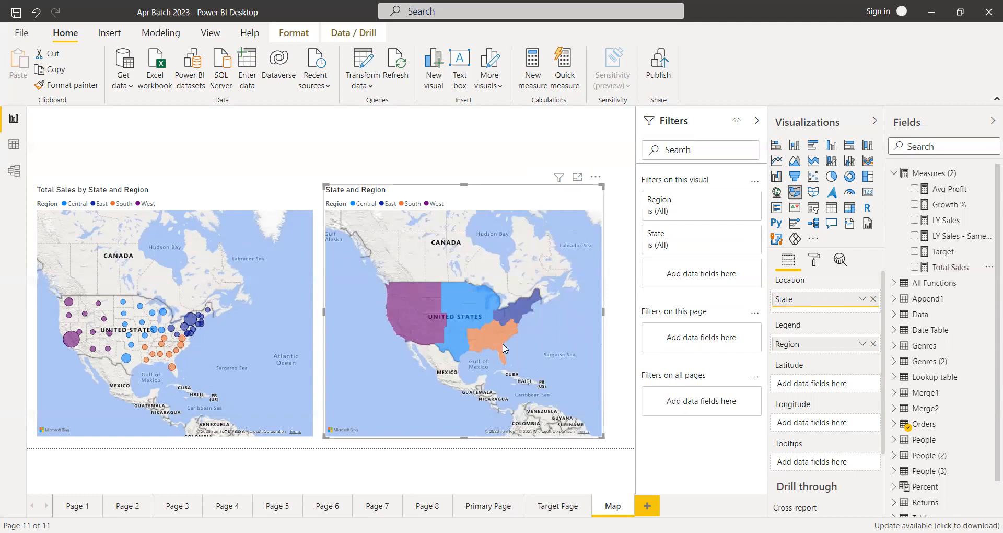
{"action": "mouse_move", "coordinate": [505, 349]}
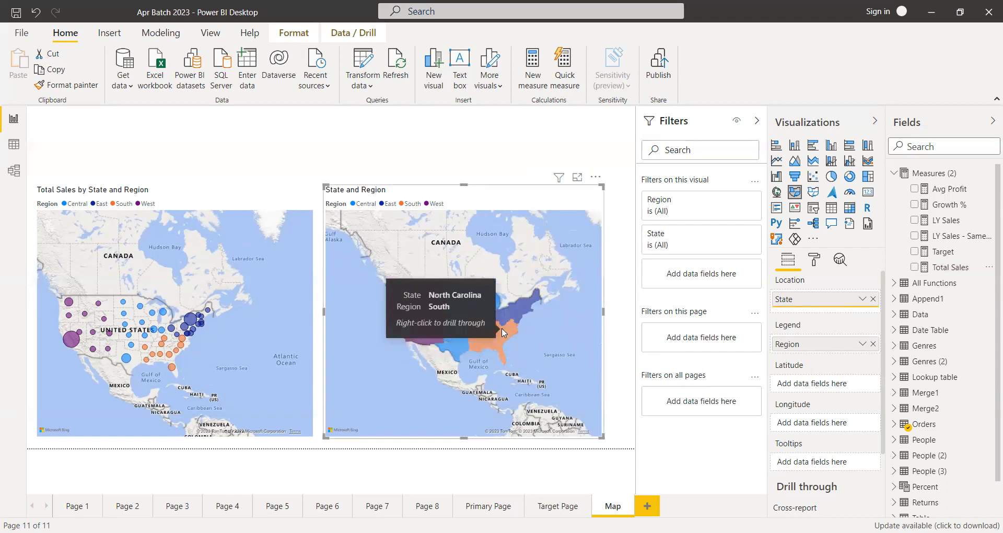
{"action": "left_click", "coordinate": [941, 267]}
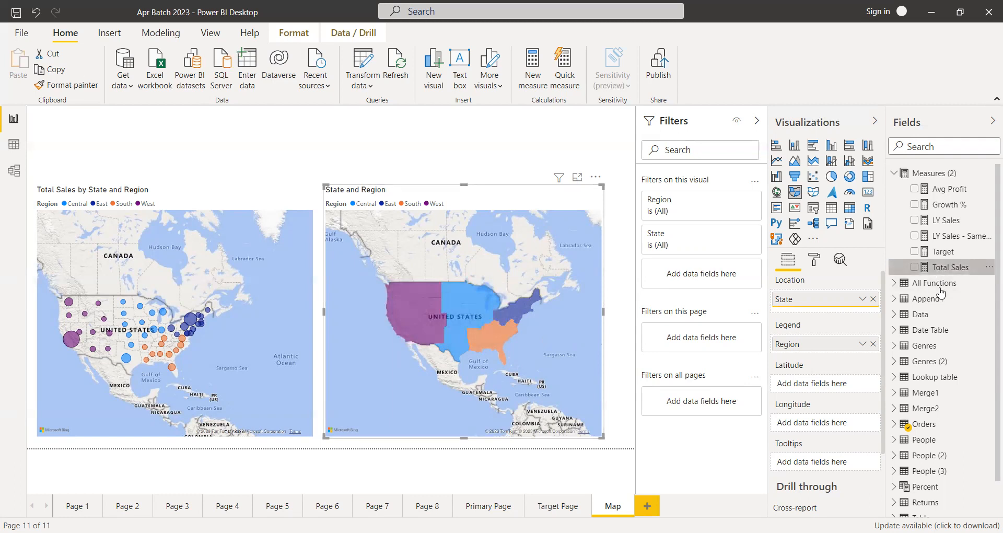
{"action": "left_click", "coordinate": [915, 267]}
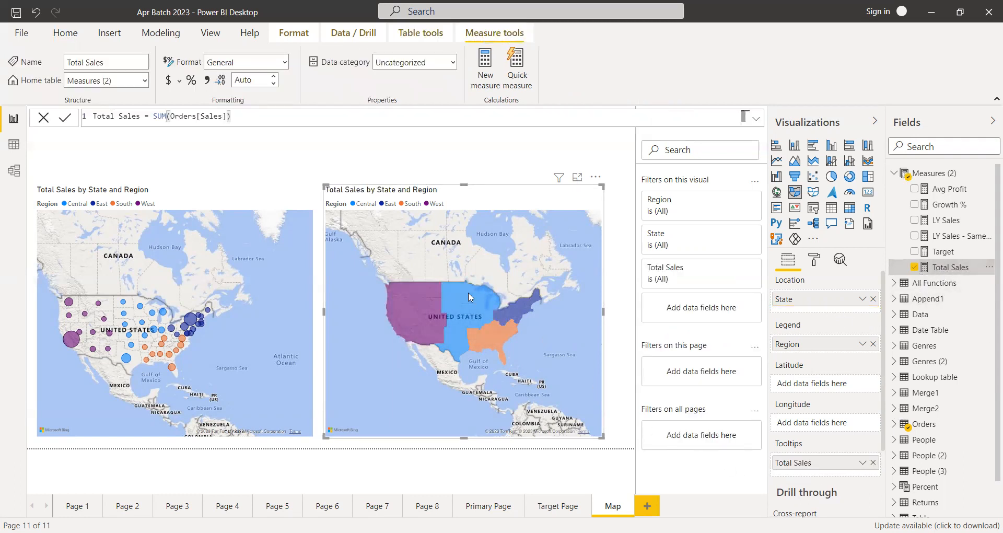
{"action": "mouse_move", "coordinate": [427, 309]}
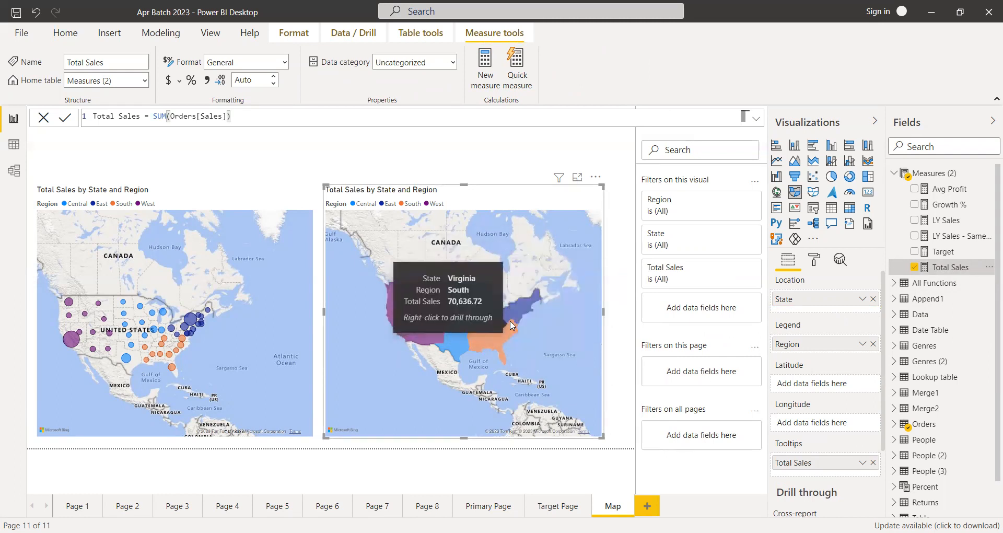
{"action": "left_click", "coordinate": [565, 145]}
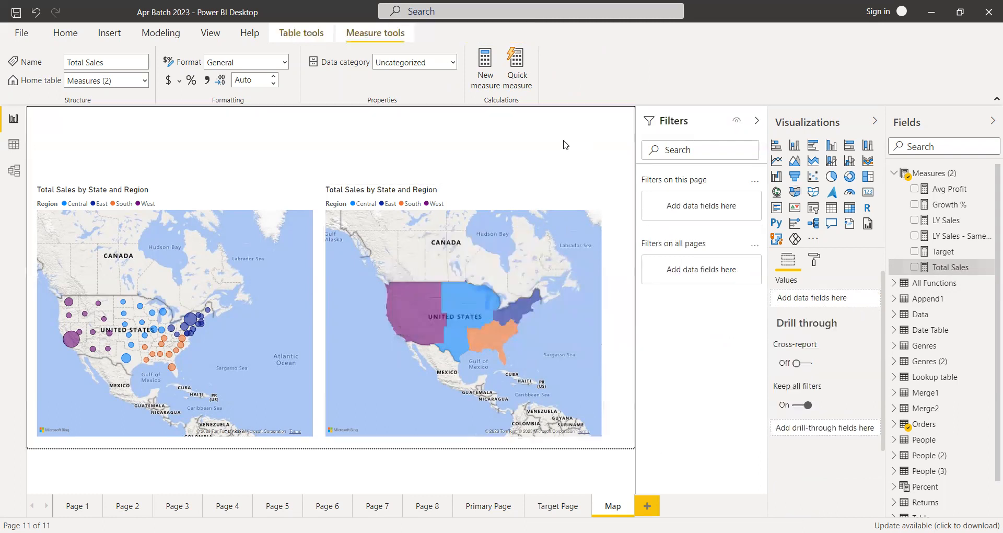